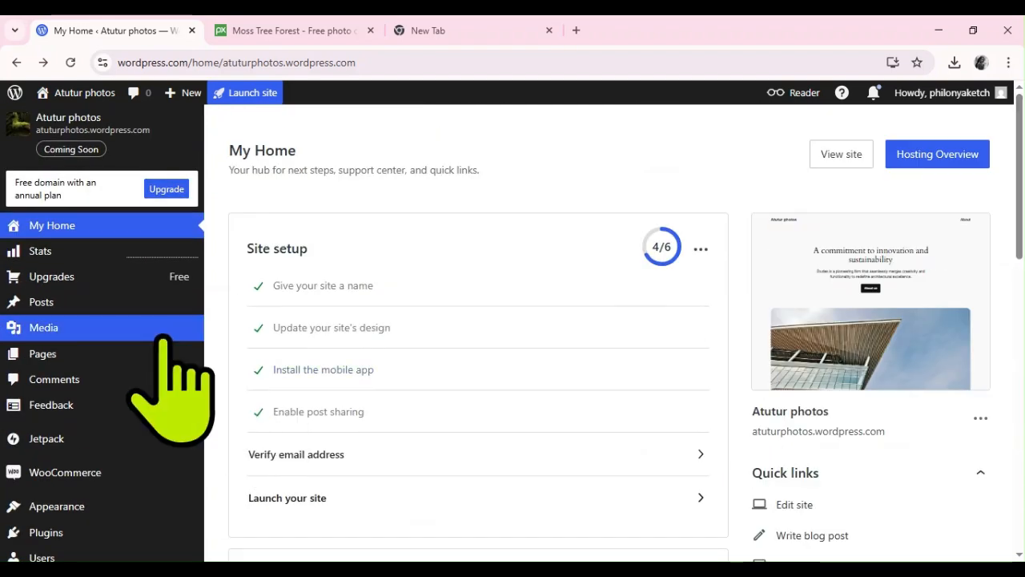
# Create a new page titled "About", dismissing the editor's welcome guide and closing the pattern library.
pyautogui.moveTo(53, 370)
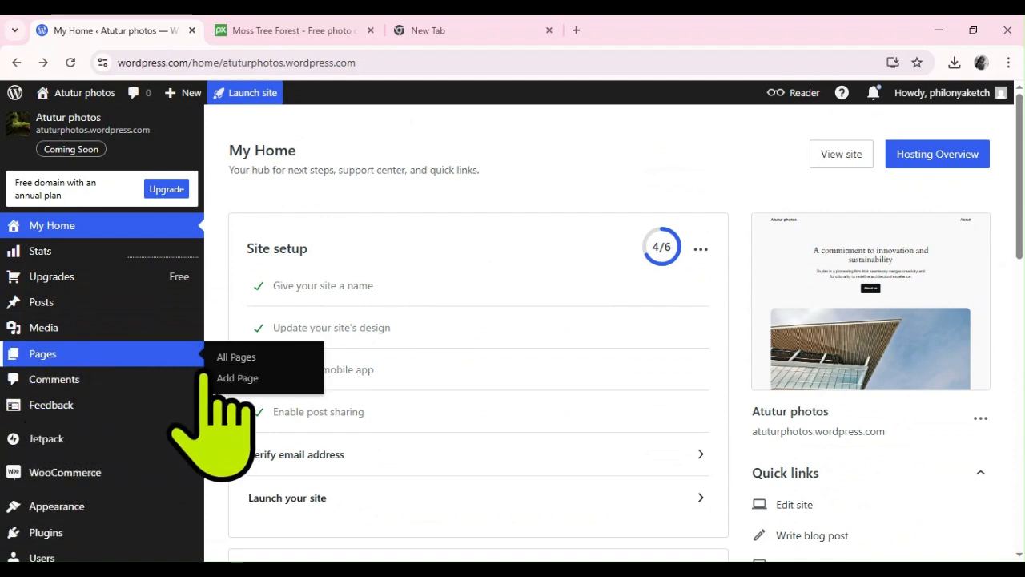
pyautogui.click(256, 378)
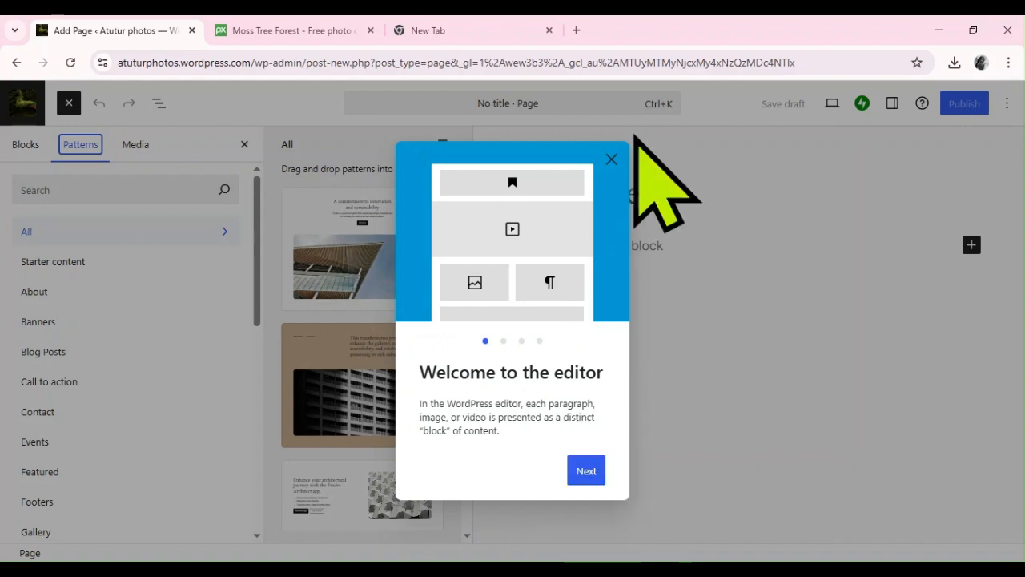
pyautogui.click(611, 158)
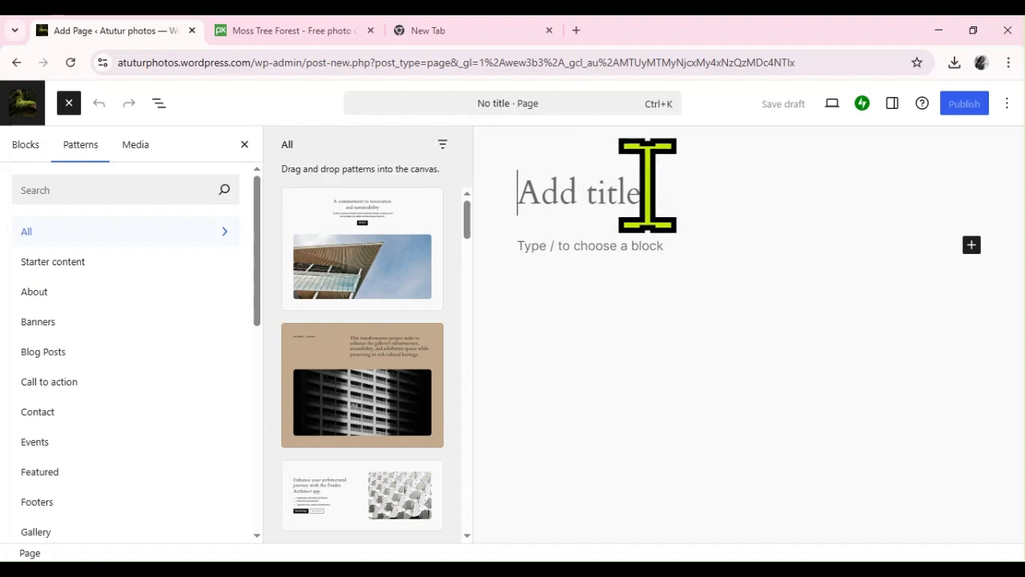
pyautogui.write('About')
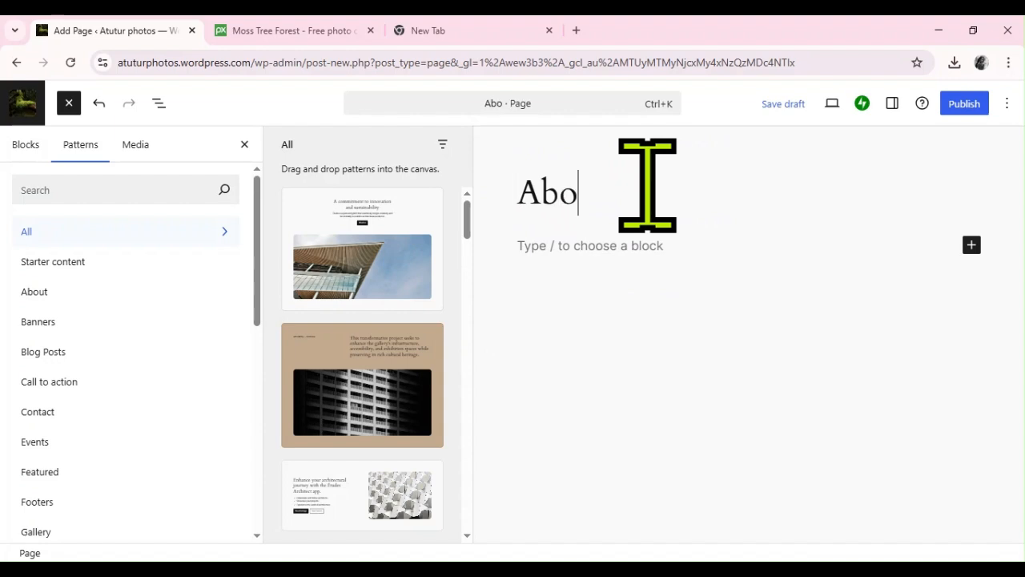
pyautogui.click(615, 242)
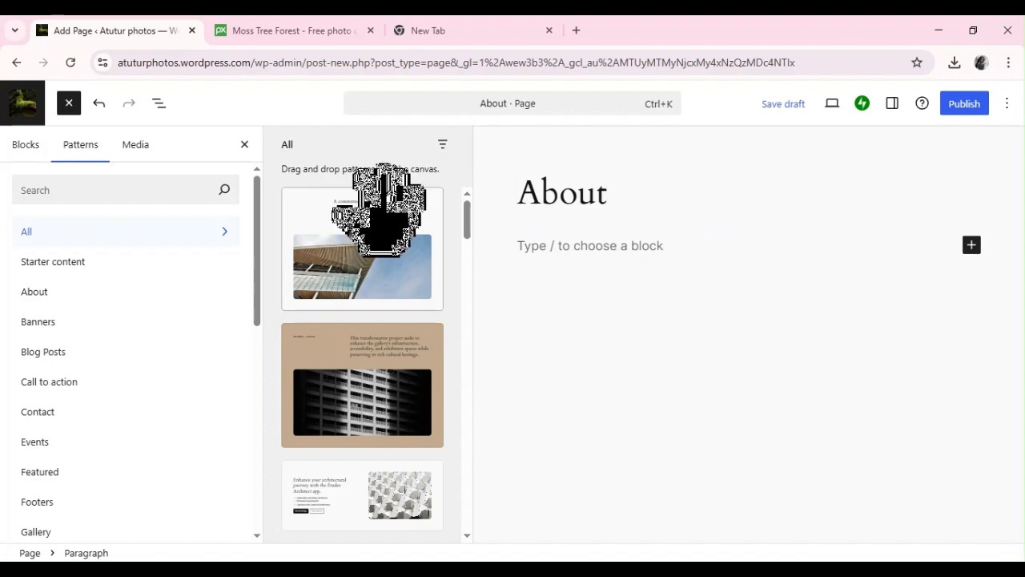
pyautogui.click(242, 146)
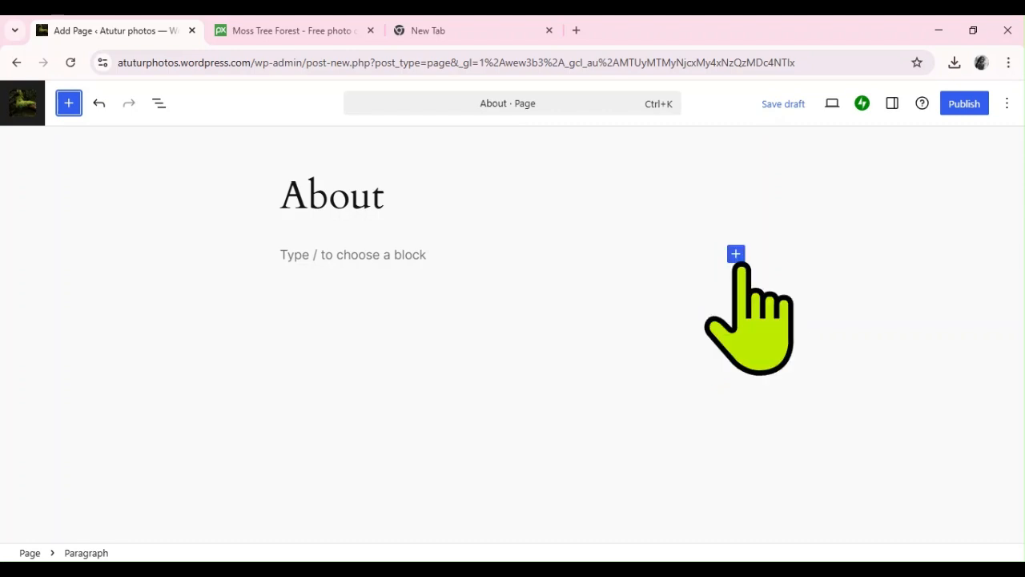
# Insert a full-width Columns block with the single-column 100 layout below the page title.
pyautogui.click(736, 254)
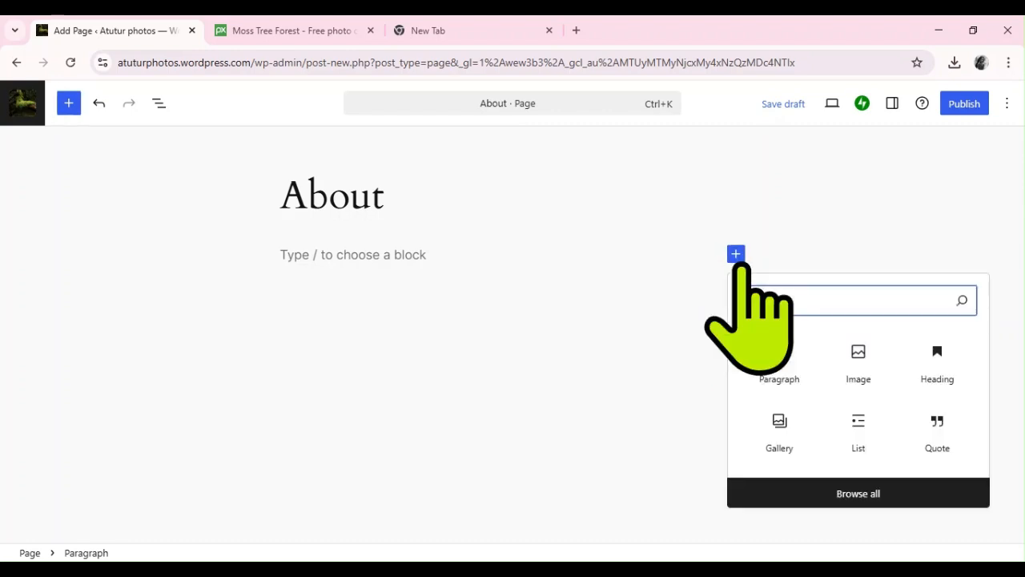
pyautogui.write('c')
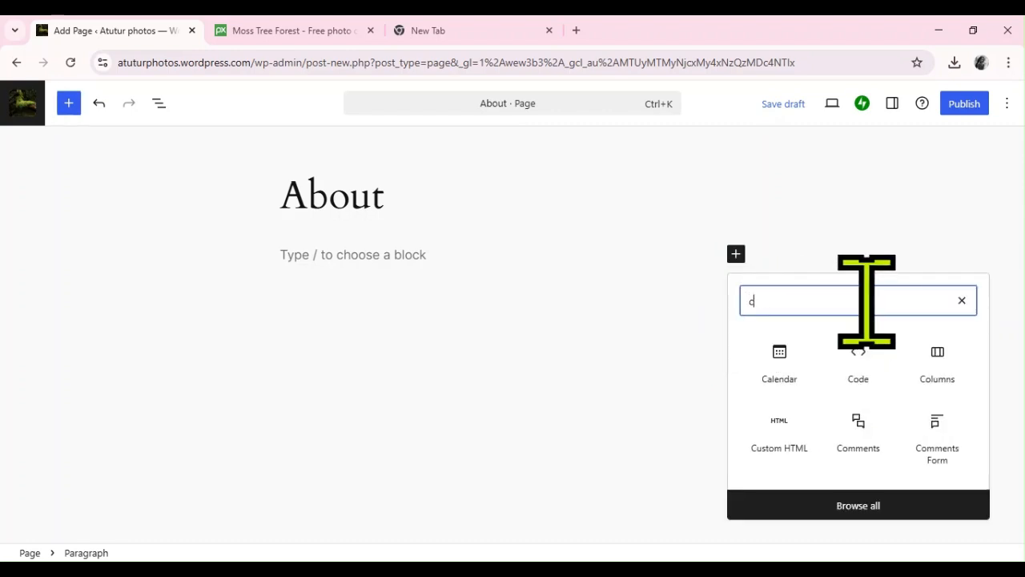
pyautogui.write('olu')
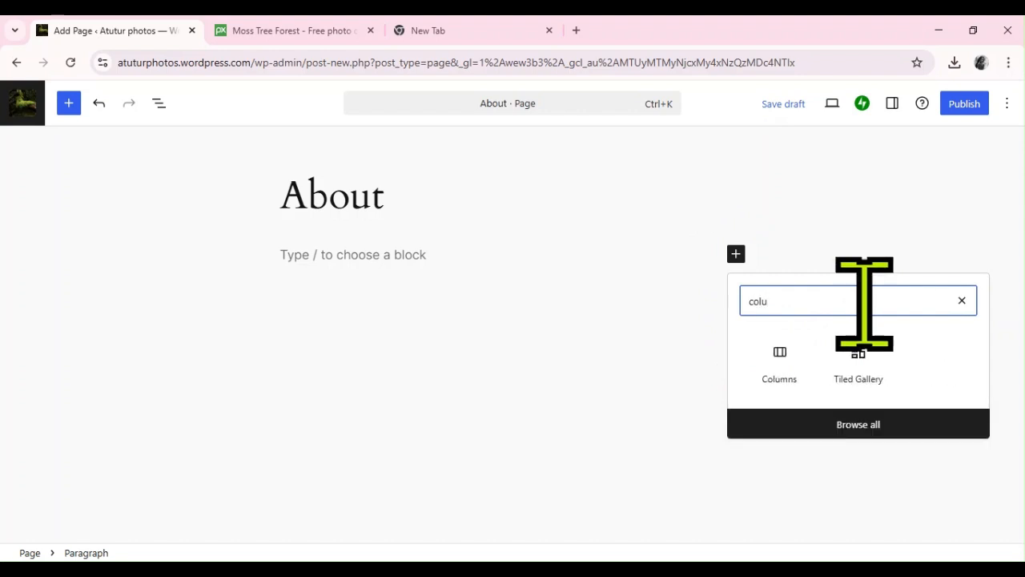
pyautogui.click(779, 364)
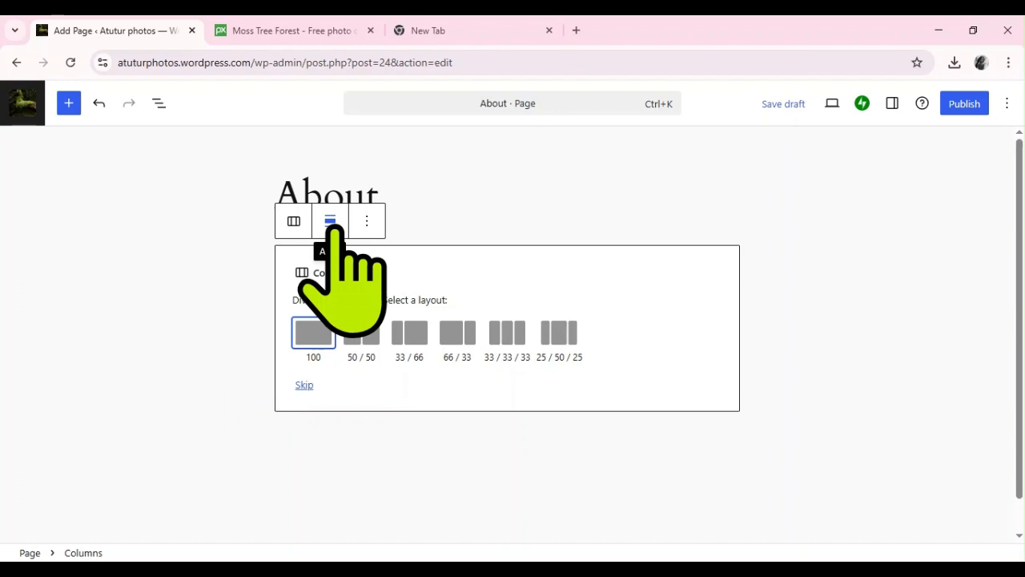
pyautogui.click(331, 224)
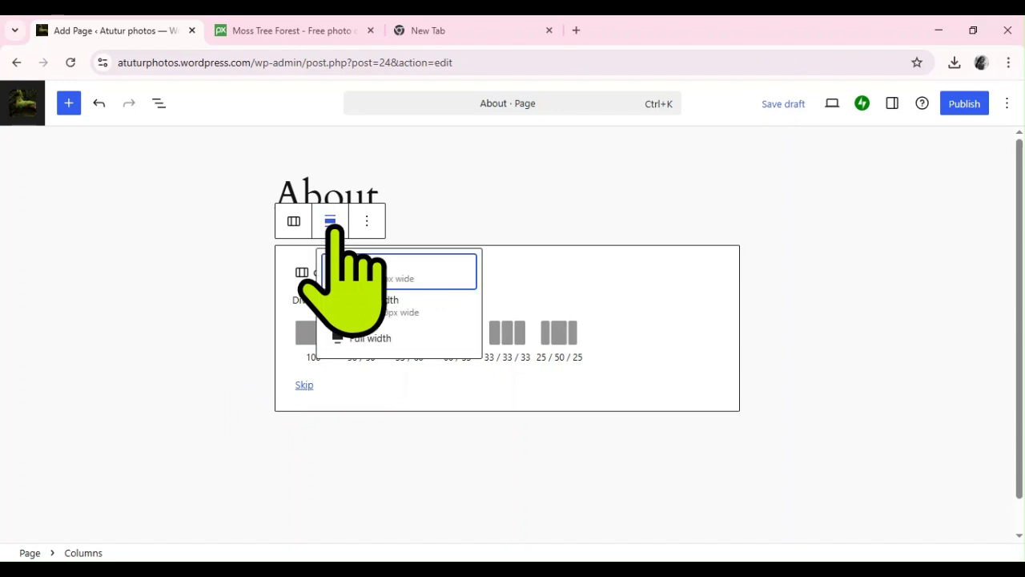
pyautogui.click(366, 338)
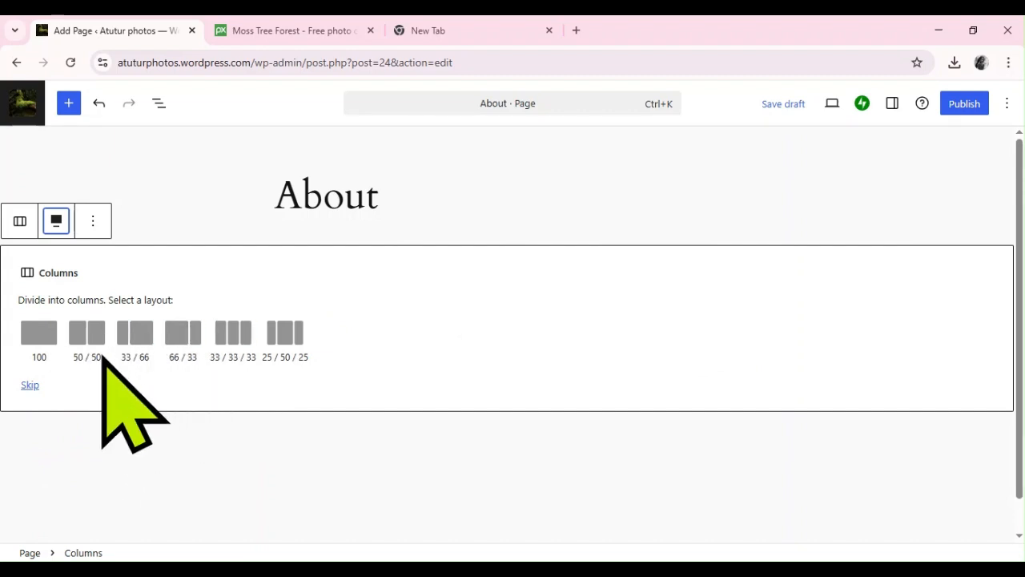
pyautogui.click(38, 331)
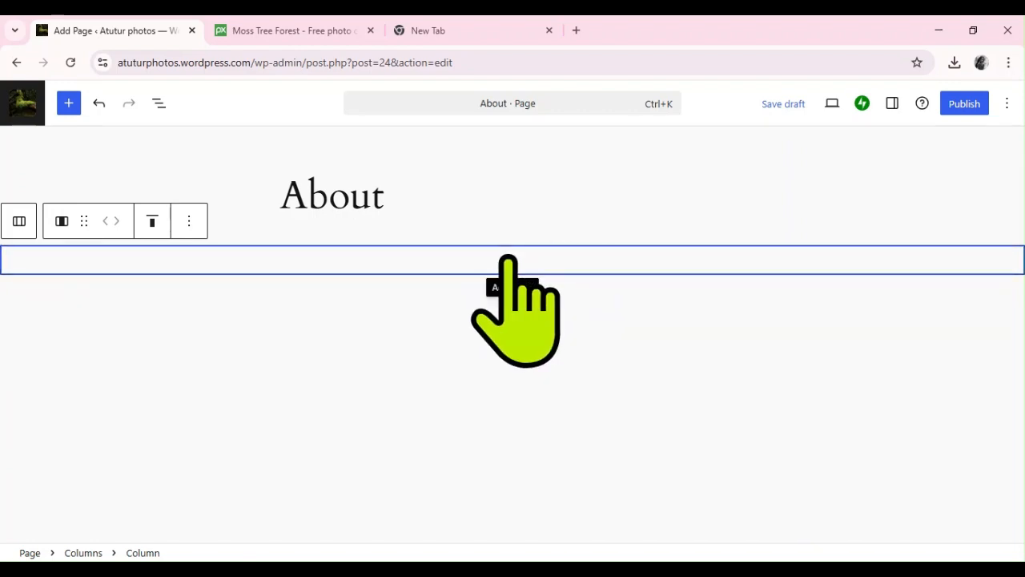
# Add a Heading block reading "Mission" inside the column.
pyautogui.click(508, 259)
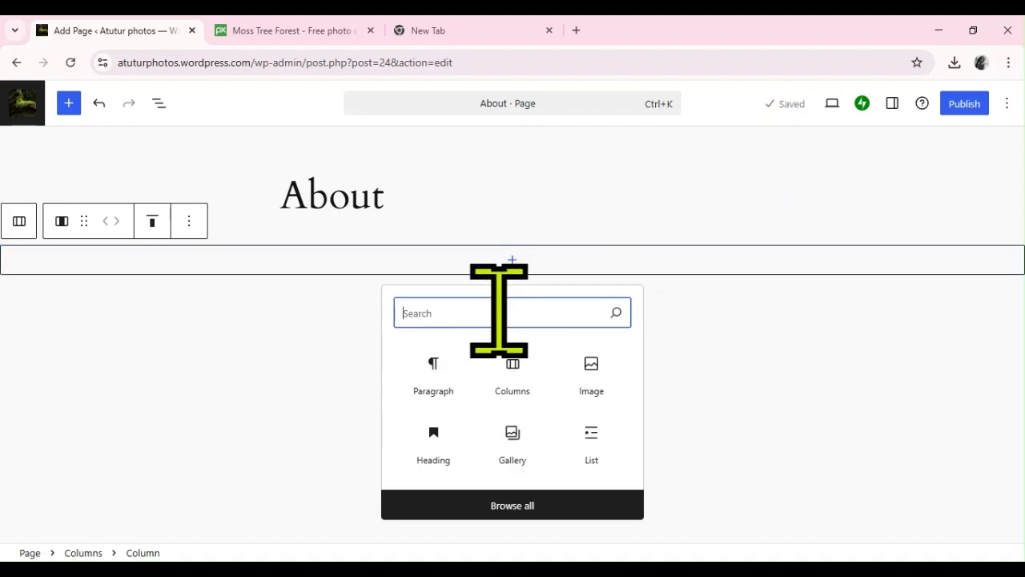
pyautogui.write('he')
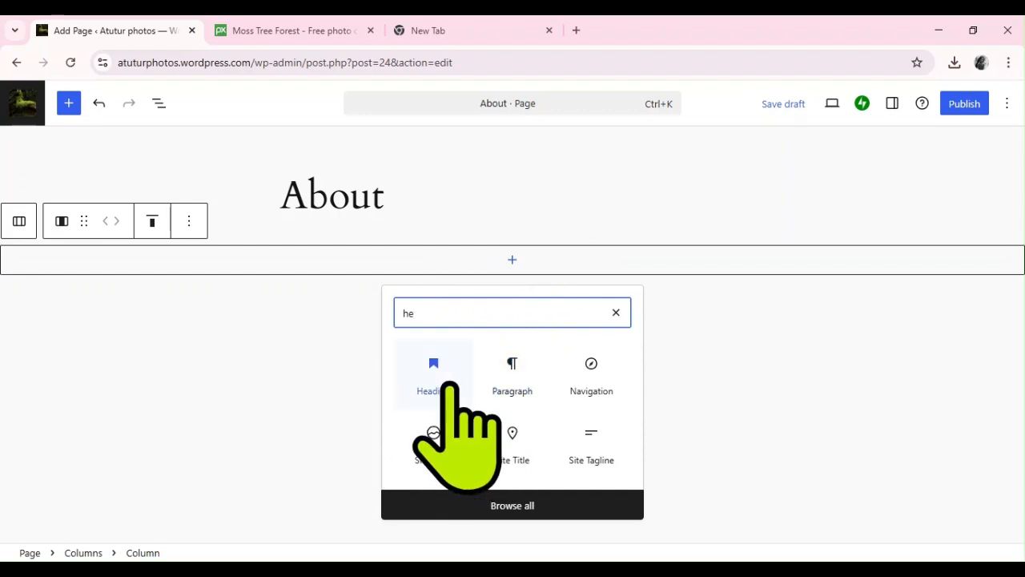
pyautogui.click(433, 377)
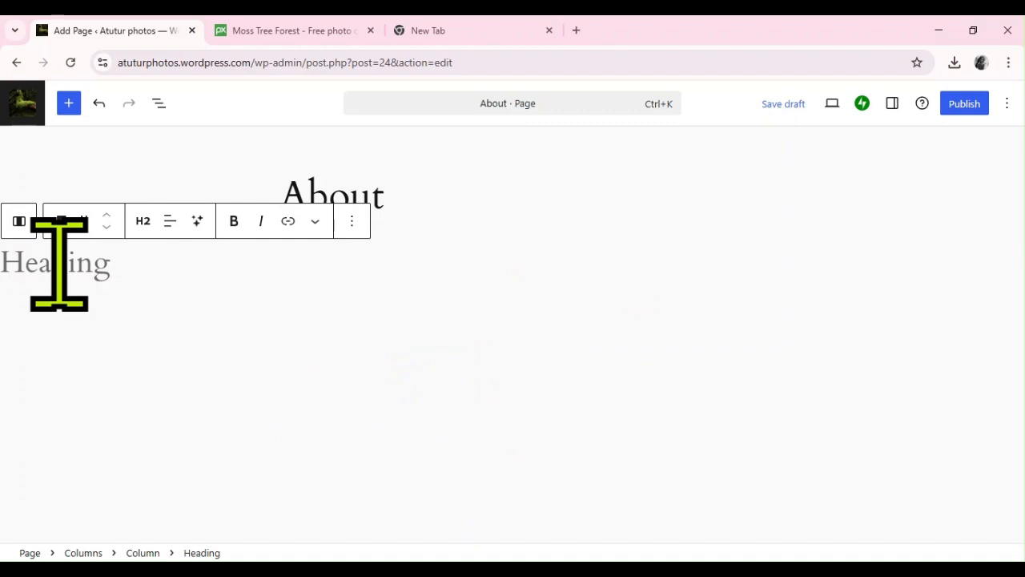
pyautogui.write('Misssion')
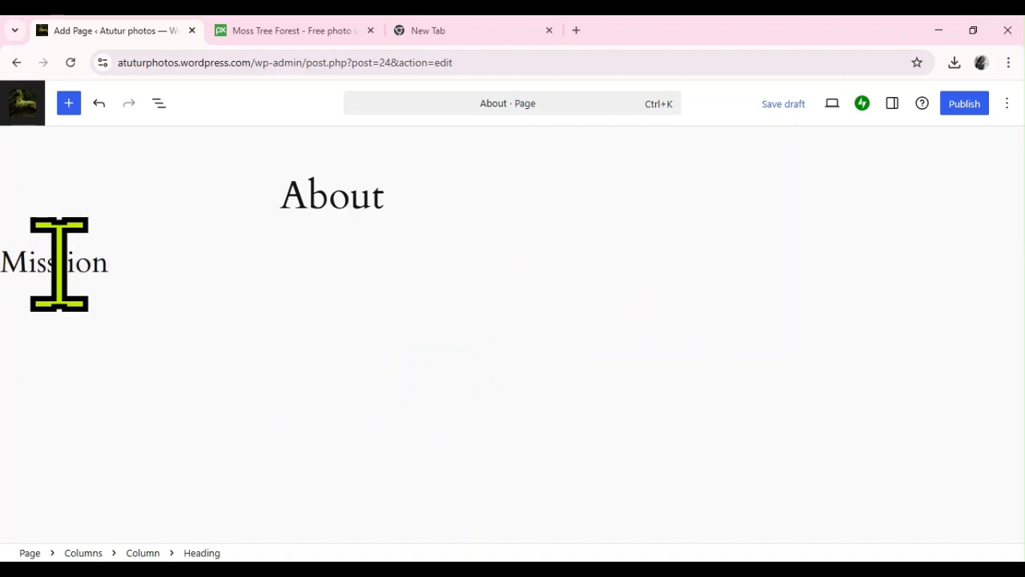
pyautogui.click(56, 264)
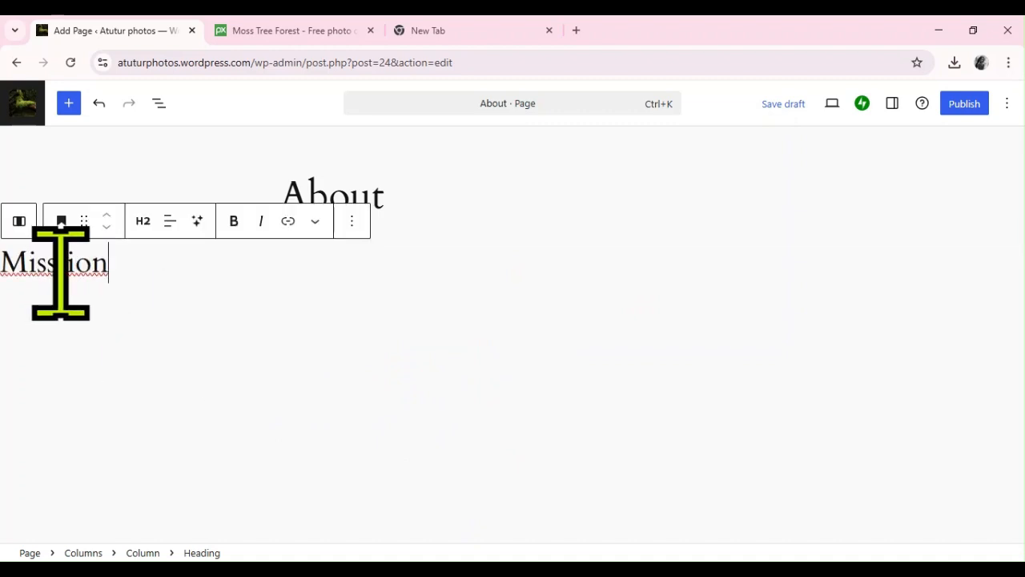
pyautogui.press('BackSpace')
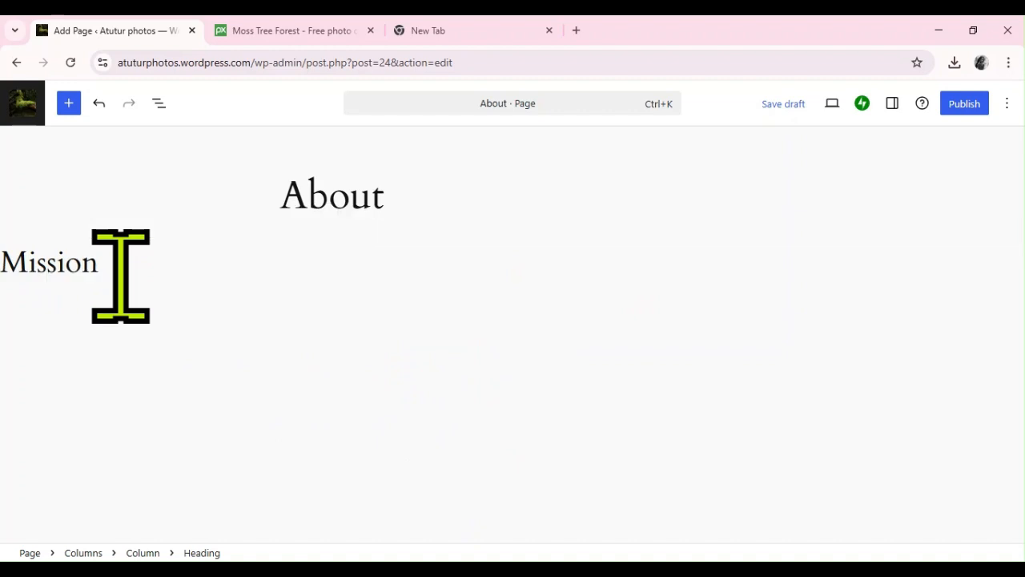
# Set the Mission heading's text to the custom dark brown #531C07 in the block's color settings.
pyautogui.click(123, 272)
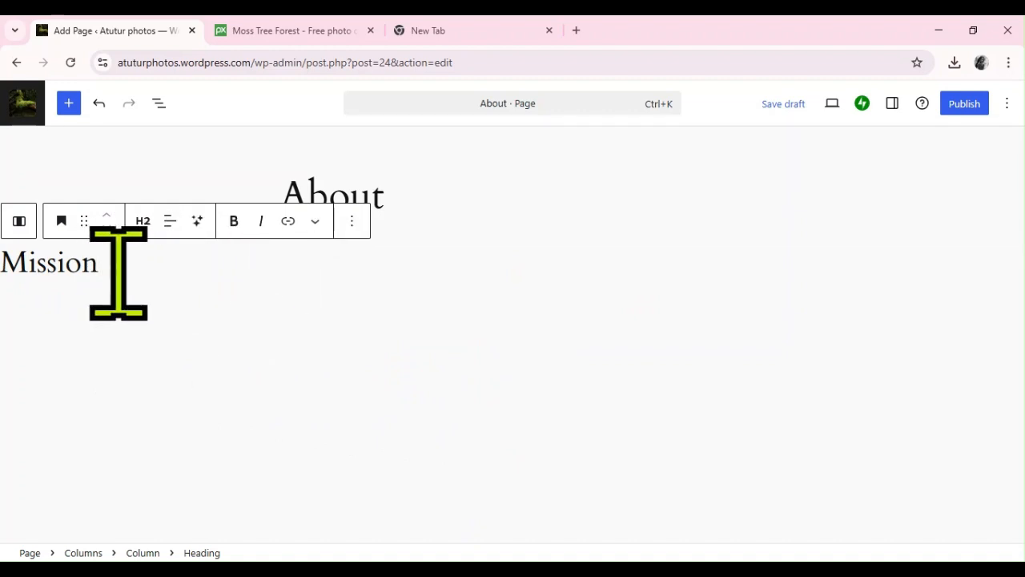
pyautogui.click(892, 107)
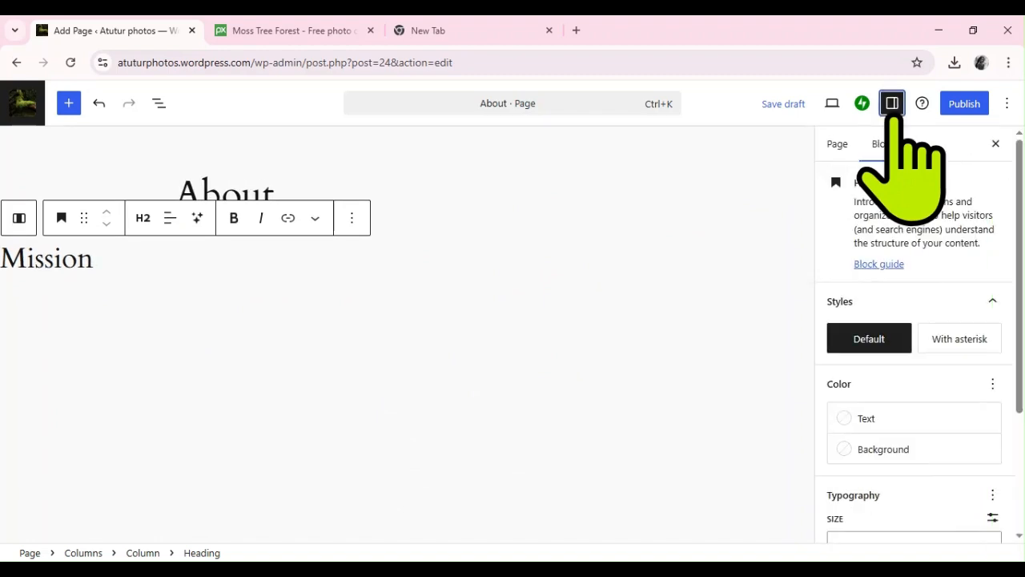
pyautogui.click(879, 422)
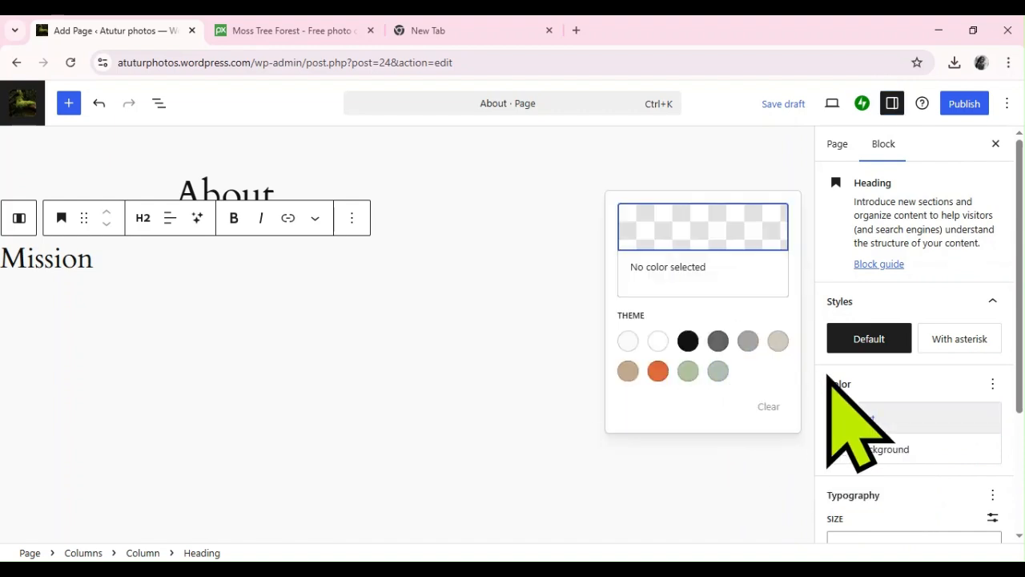
pyautogui.click(734, 238)
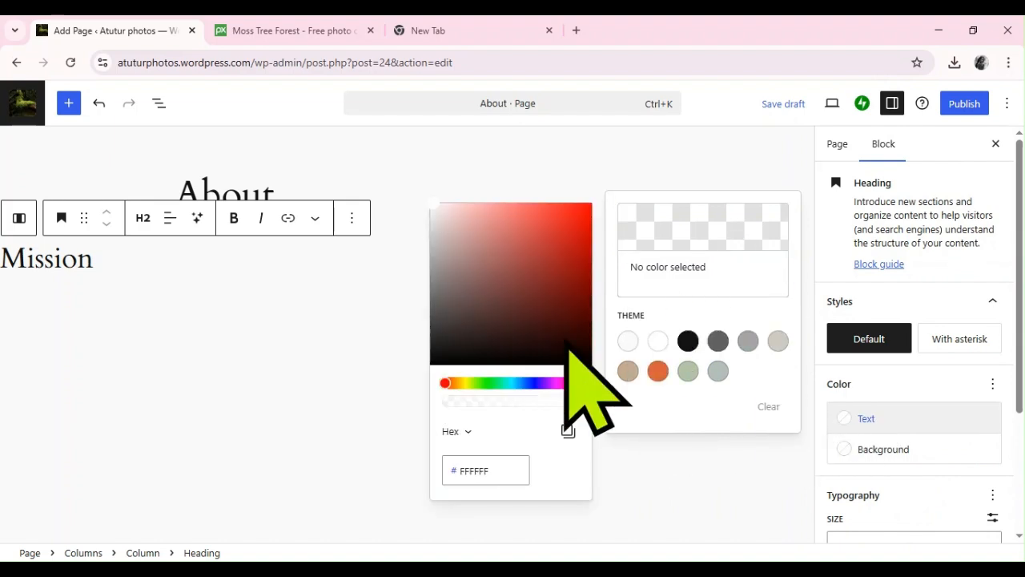
pyautogui.click(450, 384)
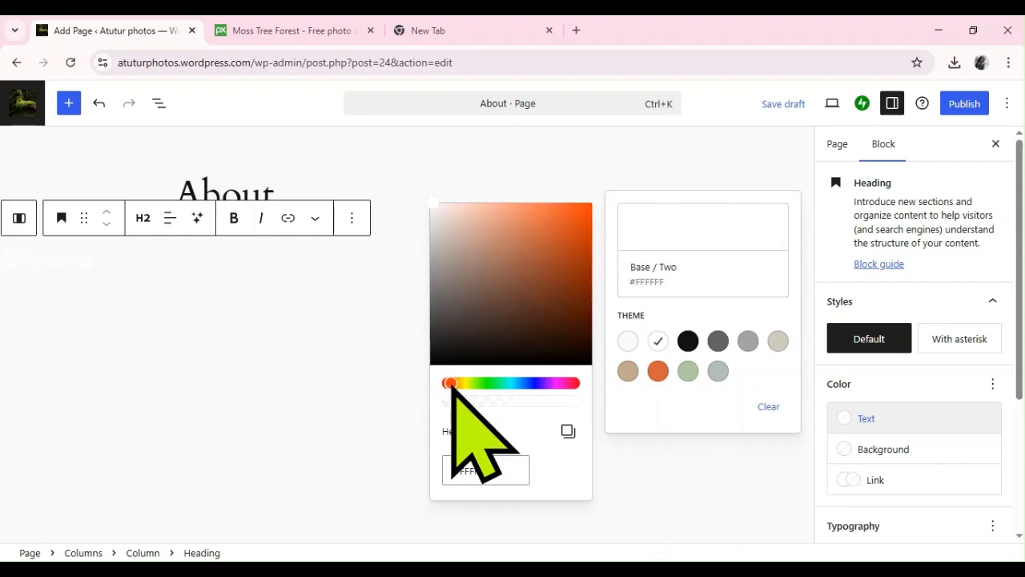
pyautogui.click(575, 313)
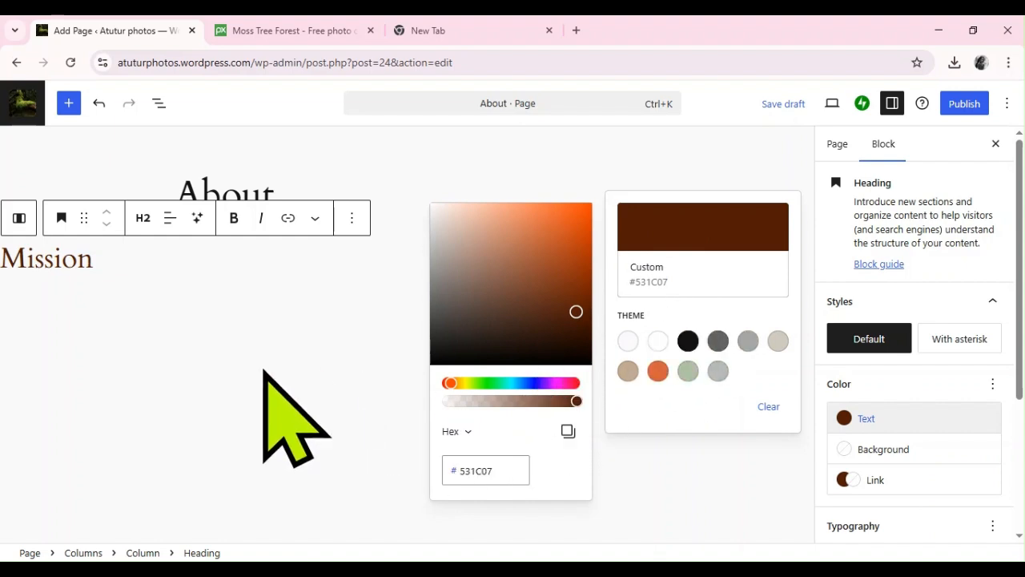
pyautogui.click(224, 371)
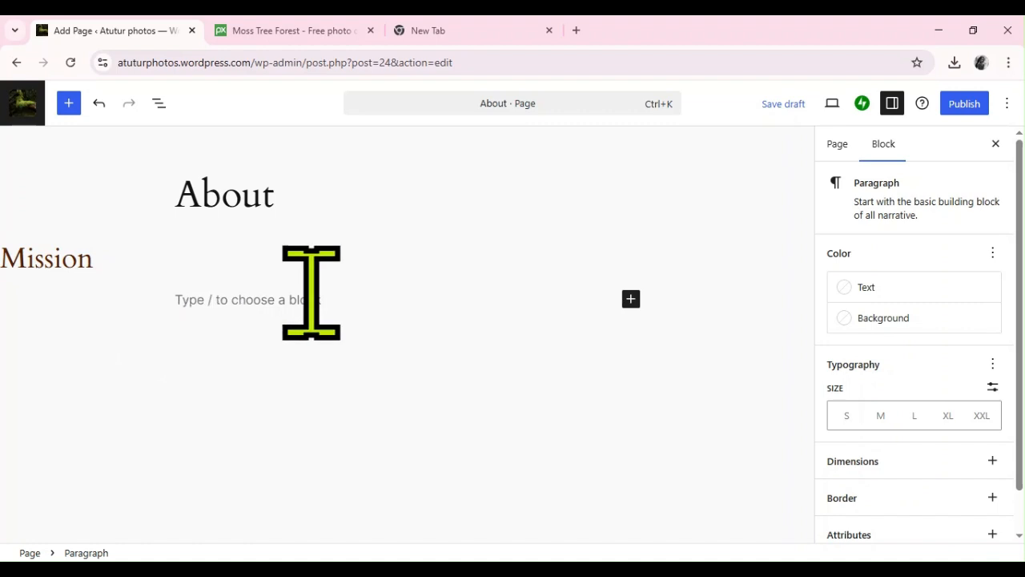
# Give the Mission heading a custom green background, #09D395.
pyautogui.click(121, 259)
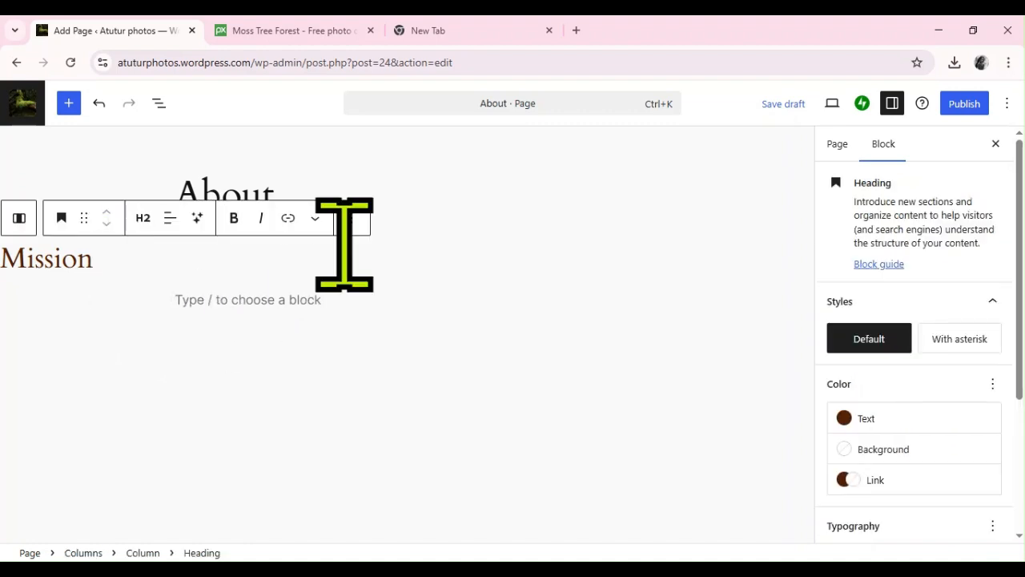
pyautogui.click(892, 451)
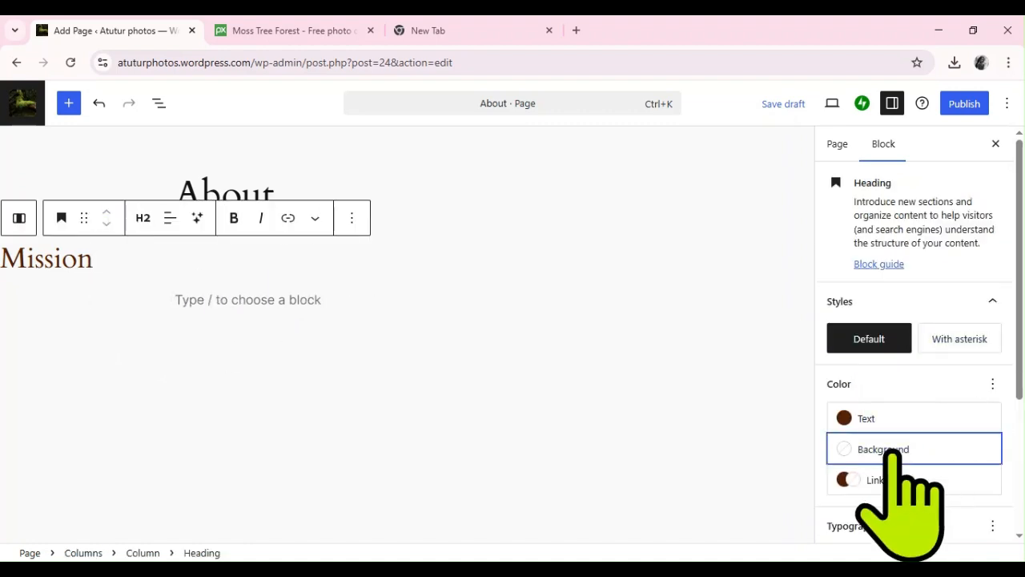
pyautogui.click(664, 524)
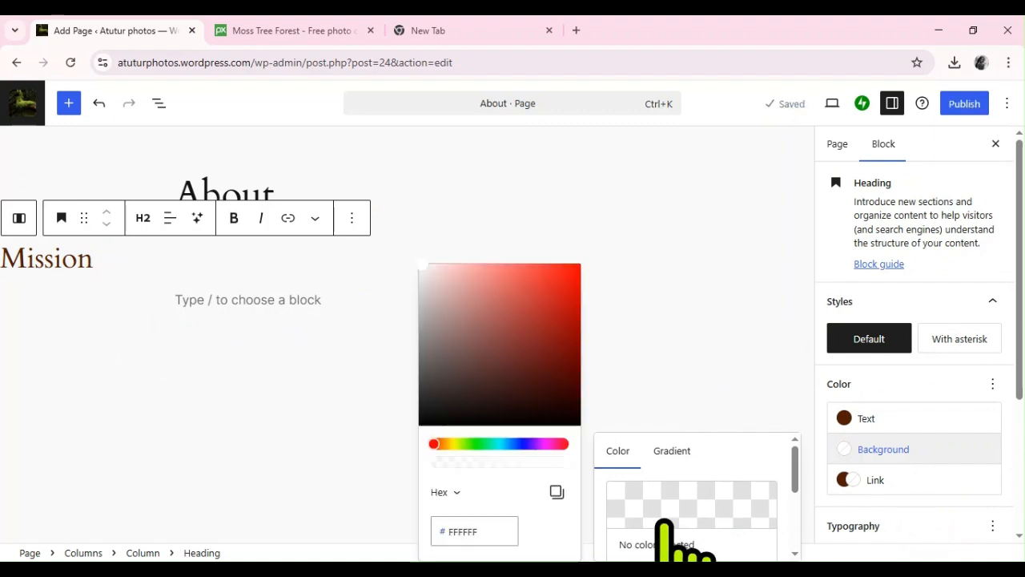
pyautogui.click(493, 444)
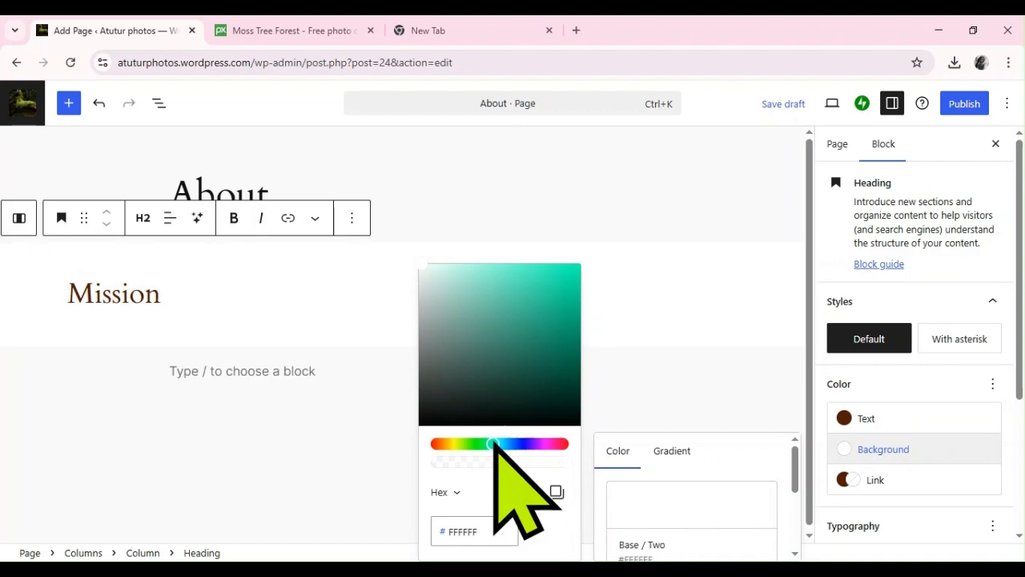
pyautogui.click(572, 291)
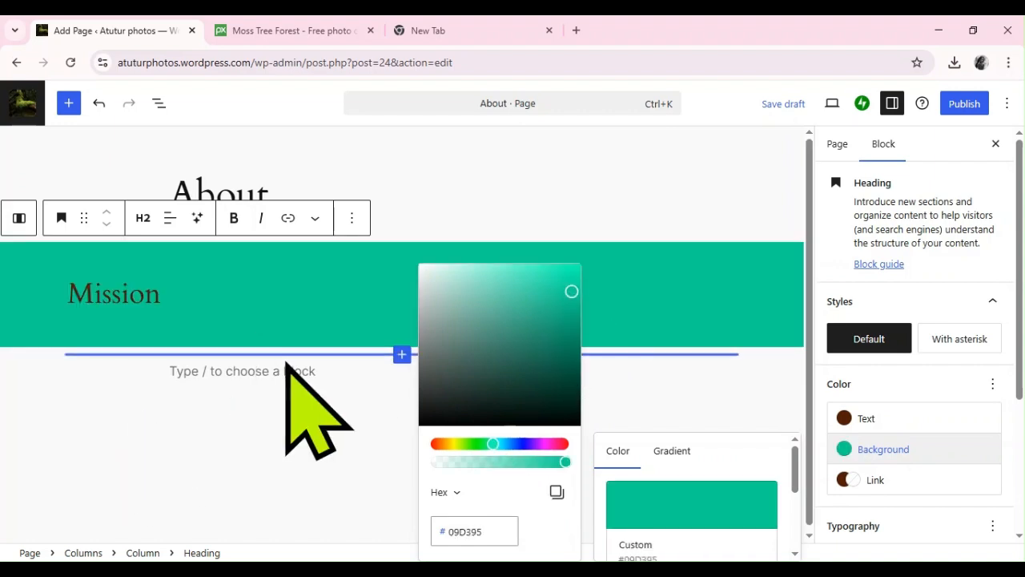
# Center the Mission heading's text and move to the empty paragraph below it.
pyautogui.click(245, 293)
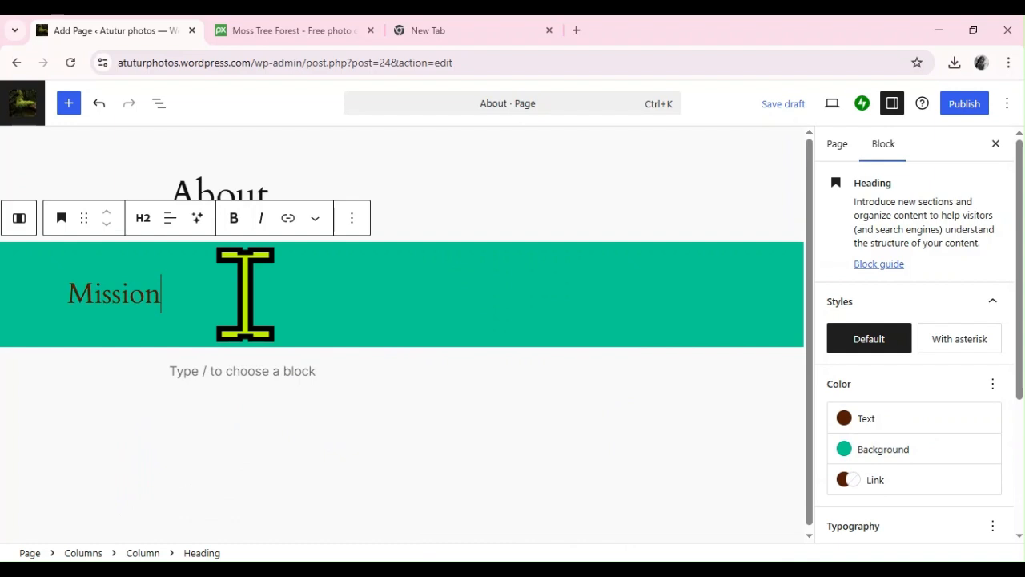
pyautogui.click(170, 217)
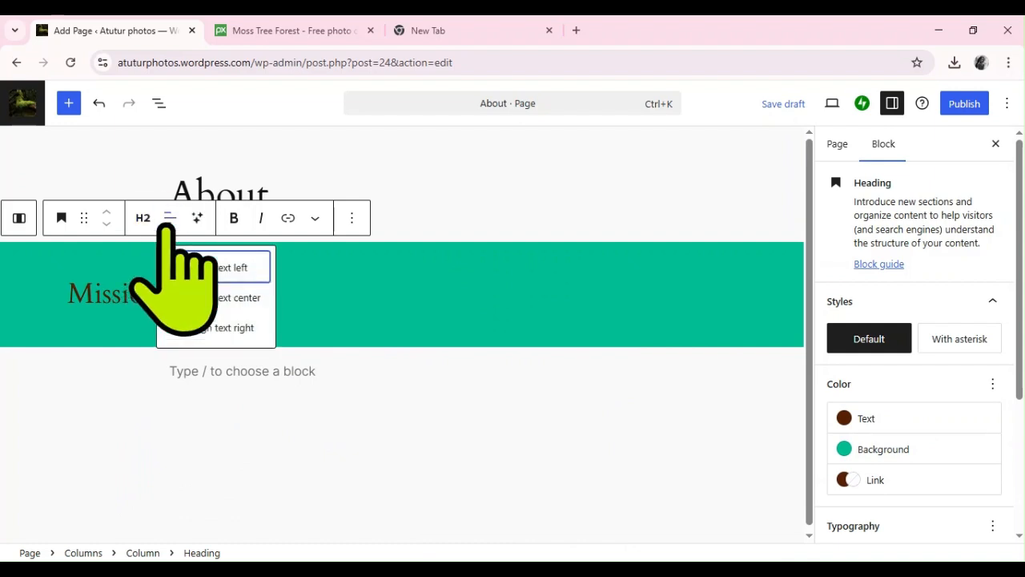
pyautogui.click(232, 301)
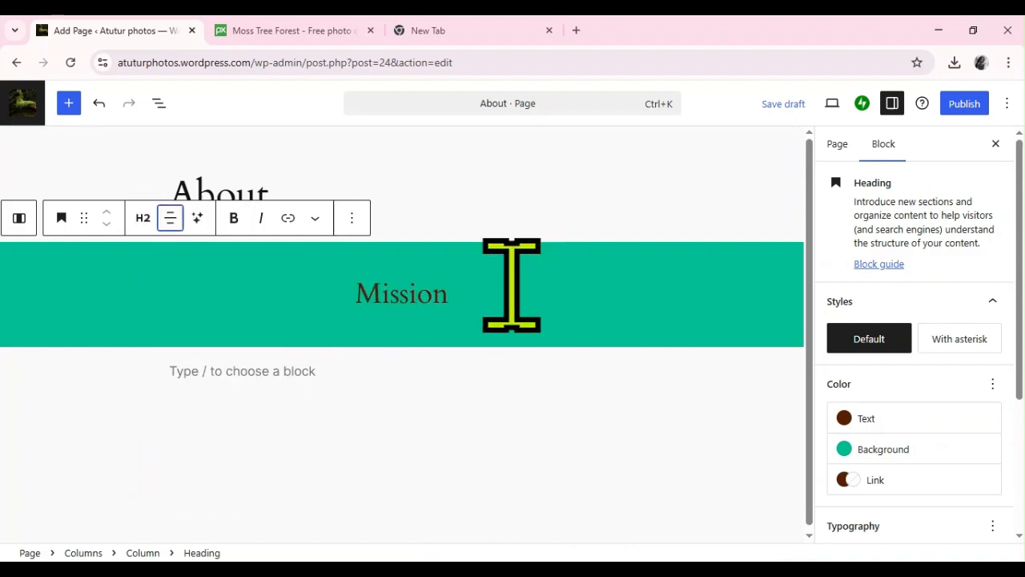
pyautogui.press('Down')
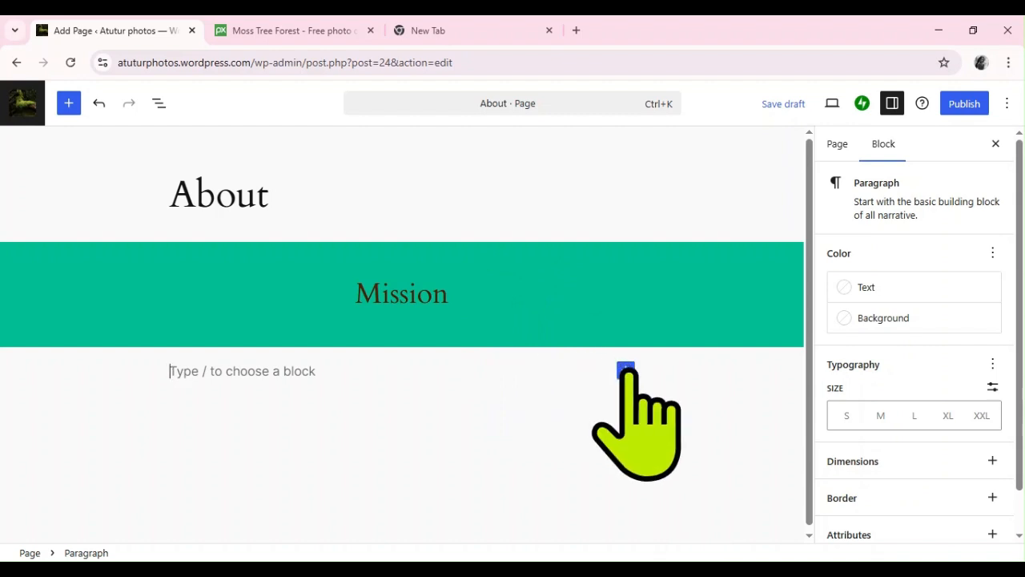
# Insert a full-width Columns block with the single-column 100 layout below the Mission heading.
pyautogui.click(626, 370)
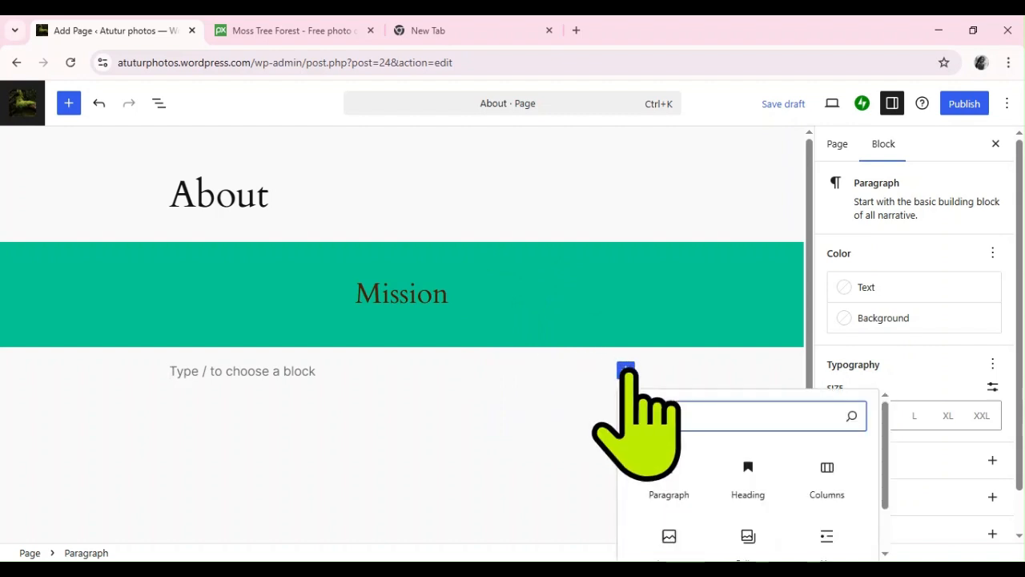
pyautogui.click(814, 486)
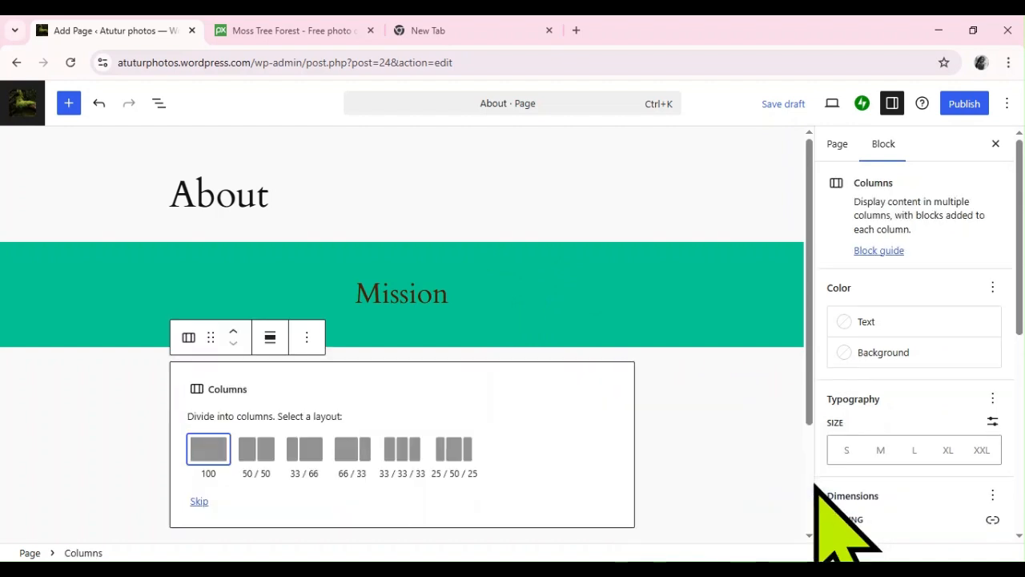
pyautogui.click(270, 336)
pyautogui.click(309, 454)
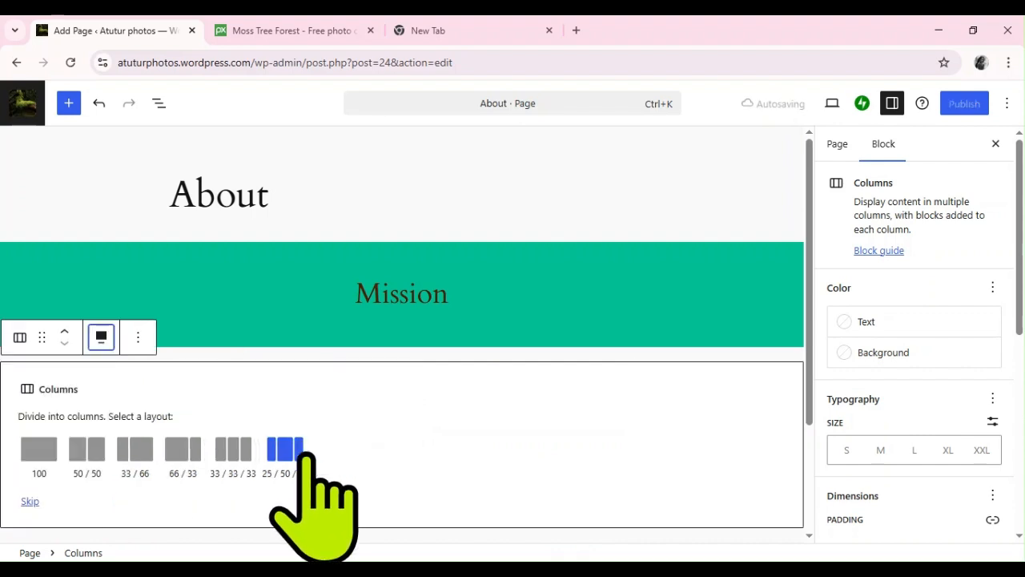
pyautogui.click(39, 450)
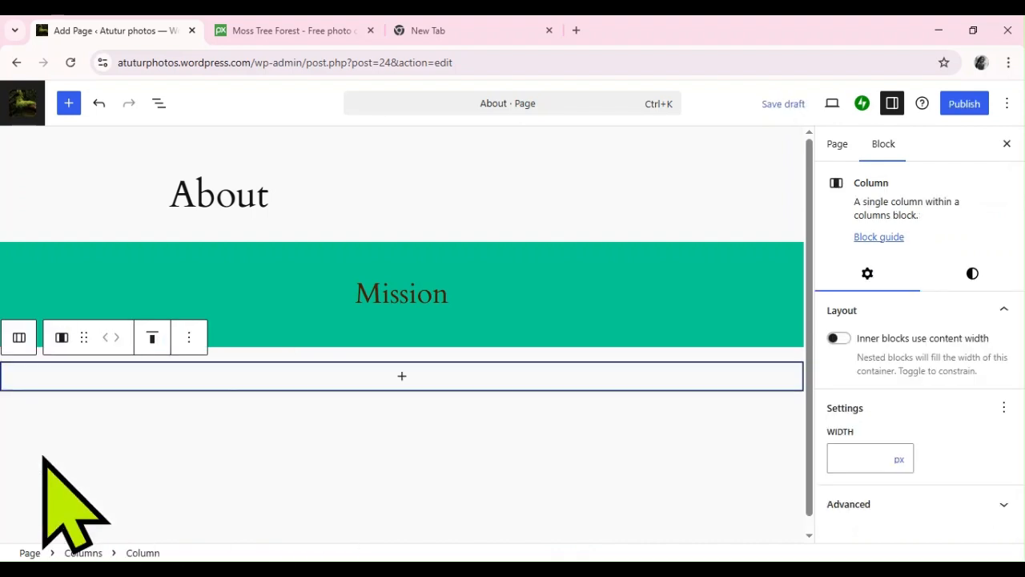
# Add a paragraph in the new column with the mission statement beginning "Atutur Photos is dedicated to capturing life's most cherished moments".
pyautogui.click(403, 376)
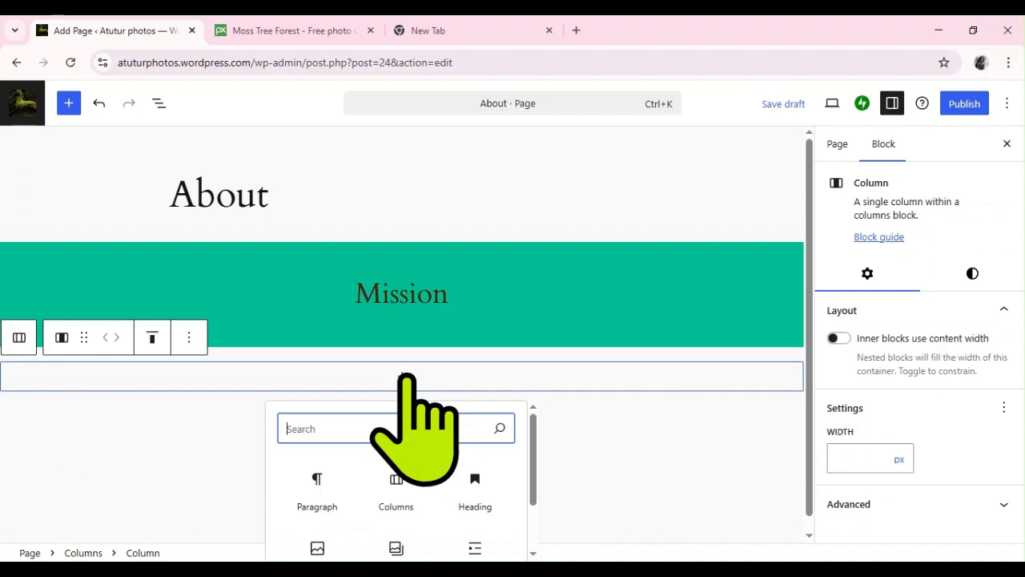
pyautogui.click(316, 488)
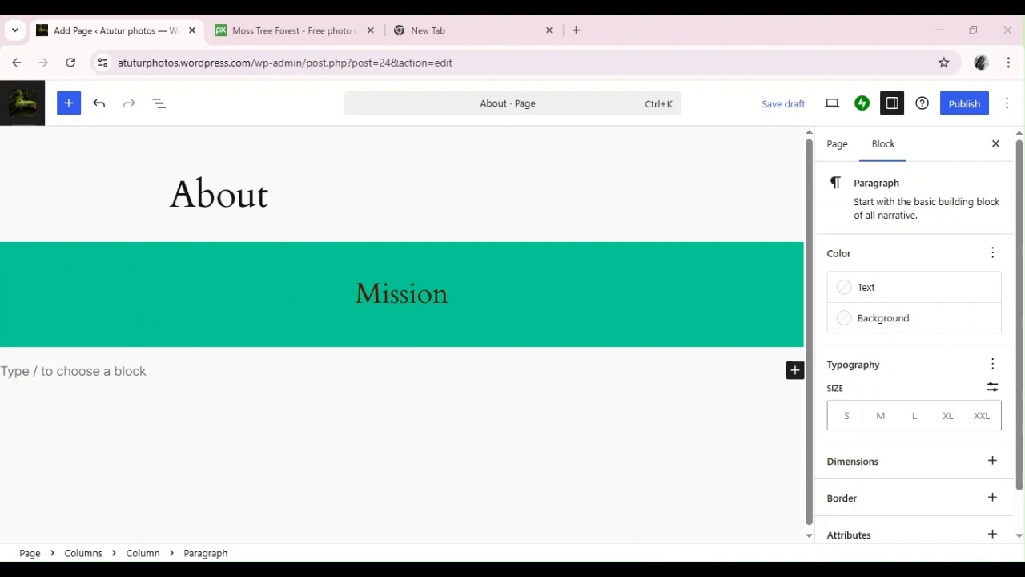
pyautogui.click(713, 521)
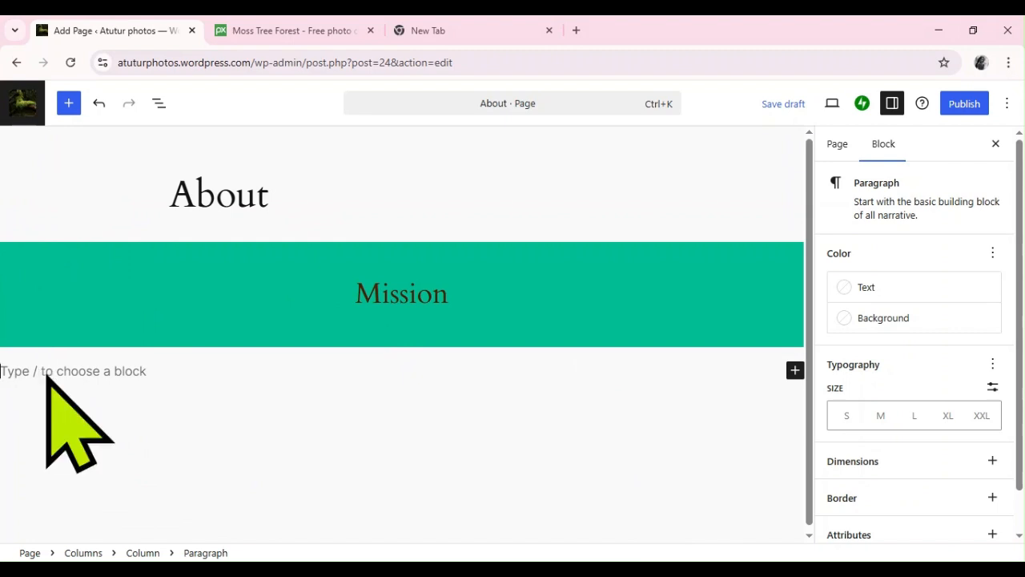
pyautogui.write("Atutur Photos is dedicated to capturing life's most cherished moments with creativity, precision, and passion. We aim to deliver high-quality, visually compelling images that tell stories, evoke emotions, and preserve memories for generations. Through our commitment to professionalism and innovation, we strive to exceed our clients' expectations and make every shot meaningful.")
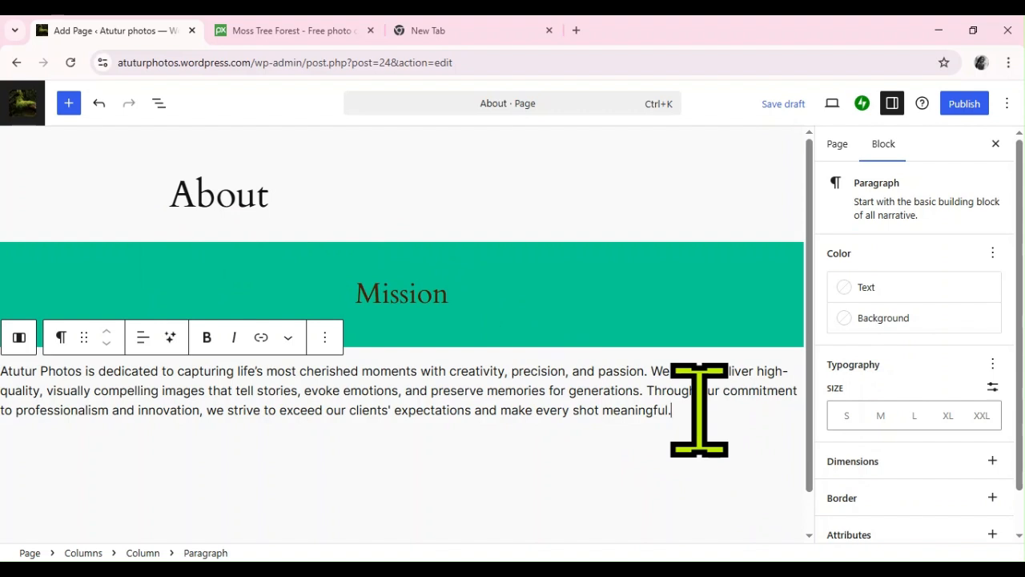
# Add a Heading block reading "Vision" below the mission statement and center its text.
pyautogui.press('Return')
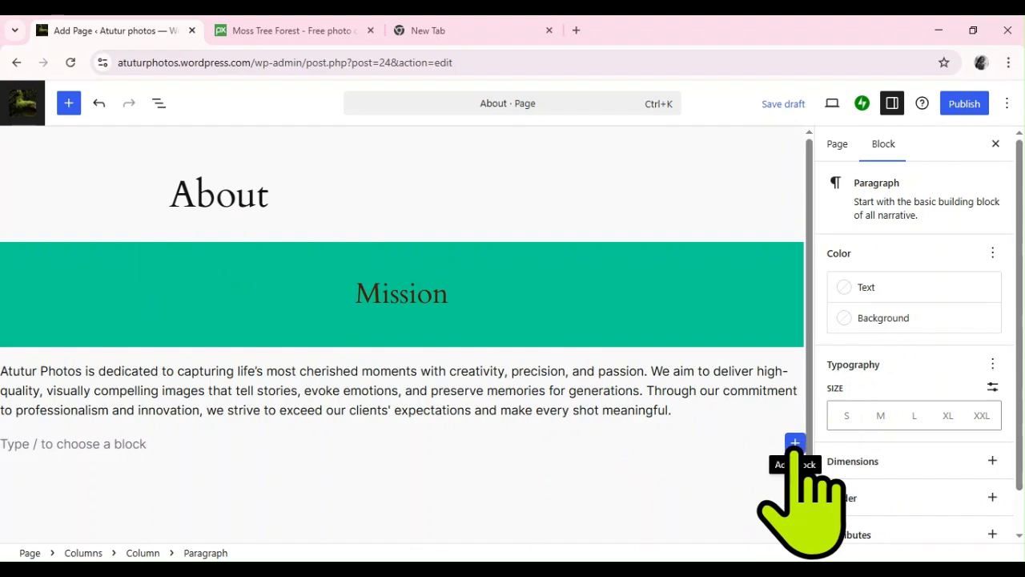
pyautogui.click(796, 443)
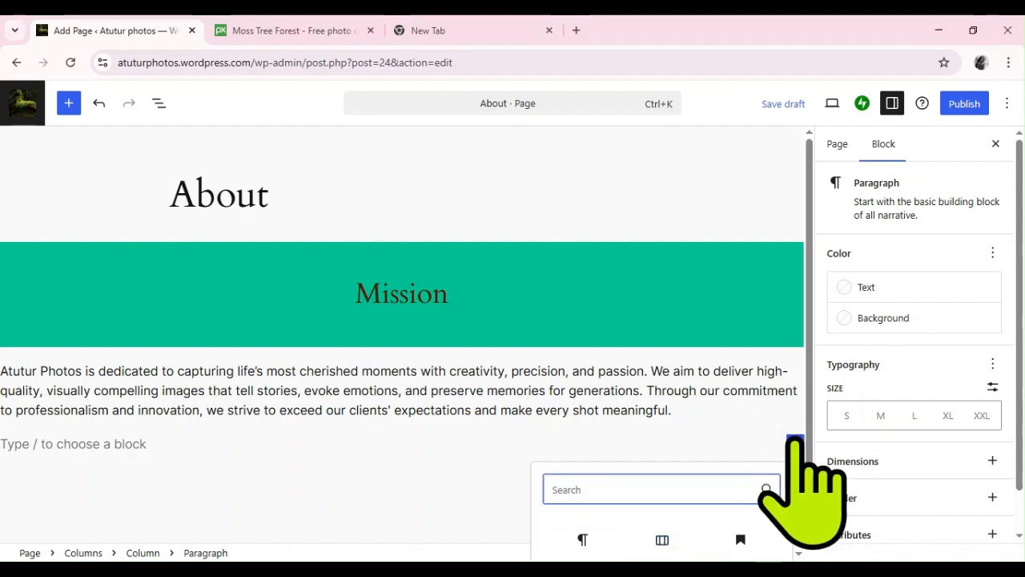
pyautogui.moveTo(1020, 424); pyautogui.dragTo(1022, 463)
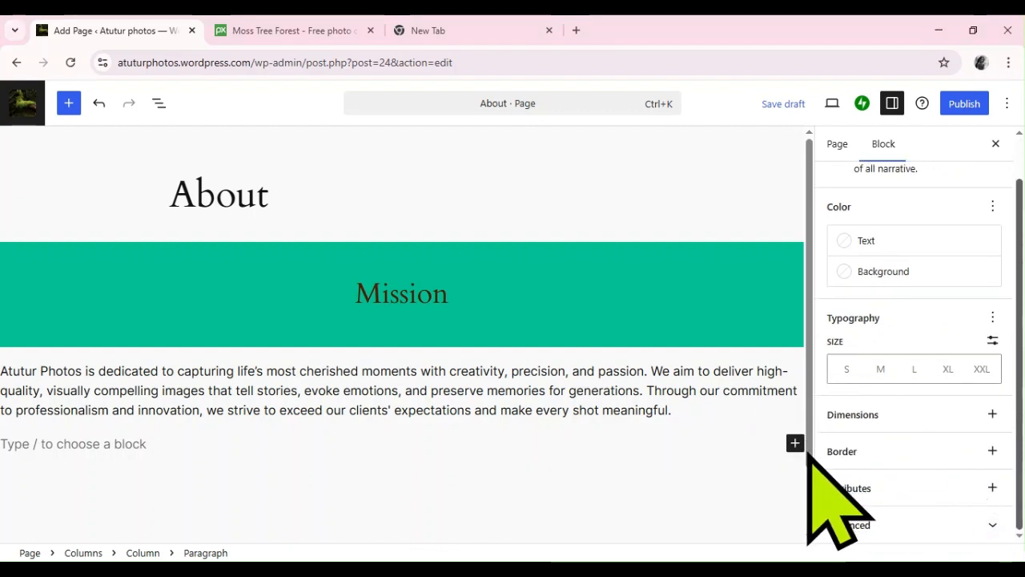
pyautogui.moveTo(807, 453); pyautogui.dragTo(808, 522)
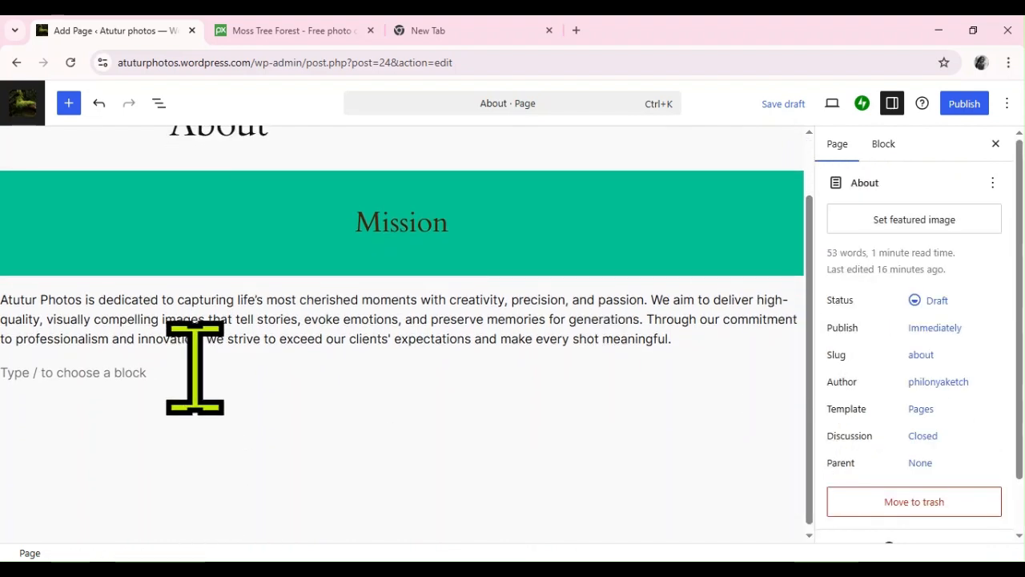
pyautogui.click(194, 370)
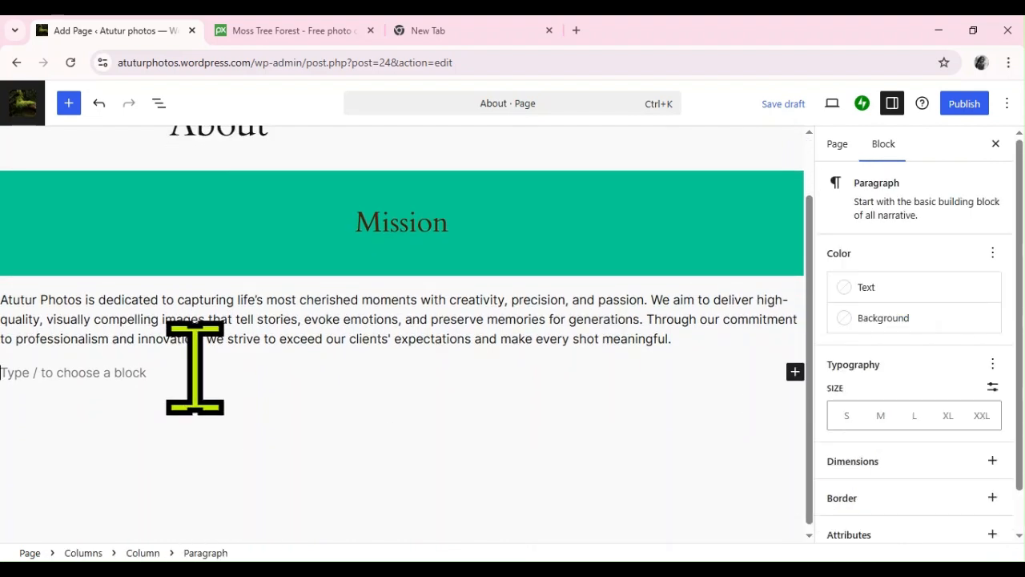
pyautogui.click(796, 370)
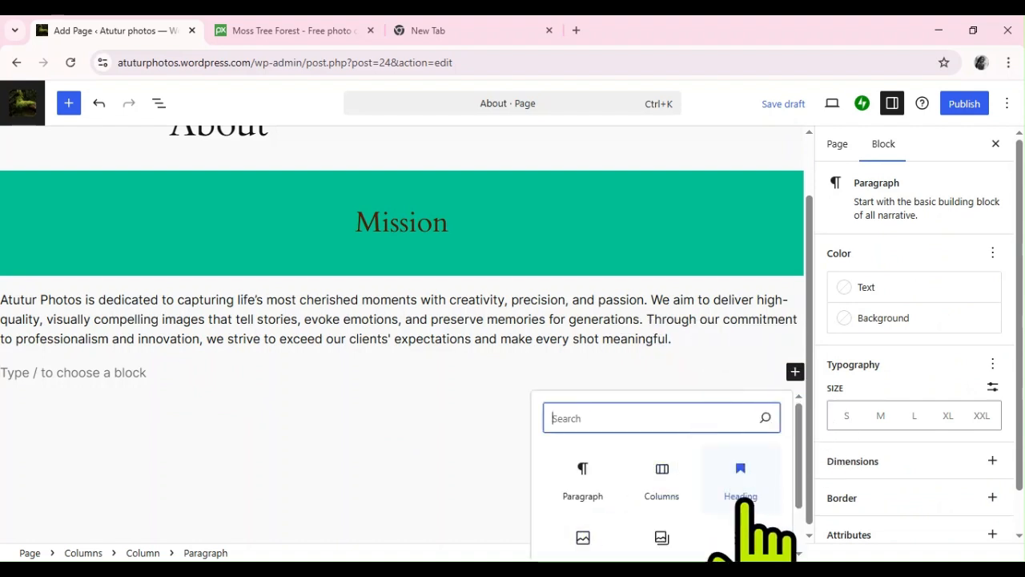
pyautogui.click(740, 481)
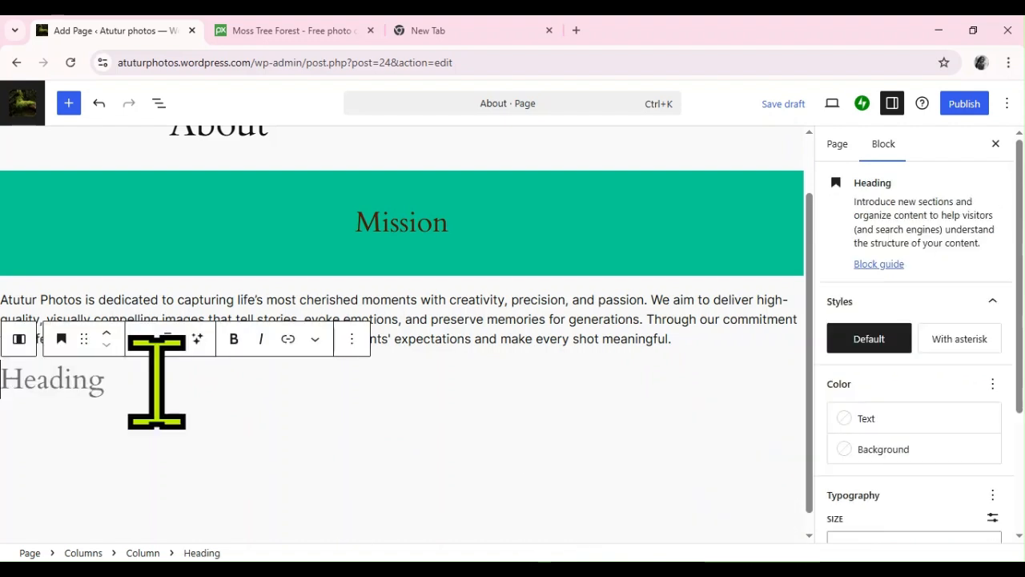
pyautogui.write('Vision')
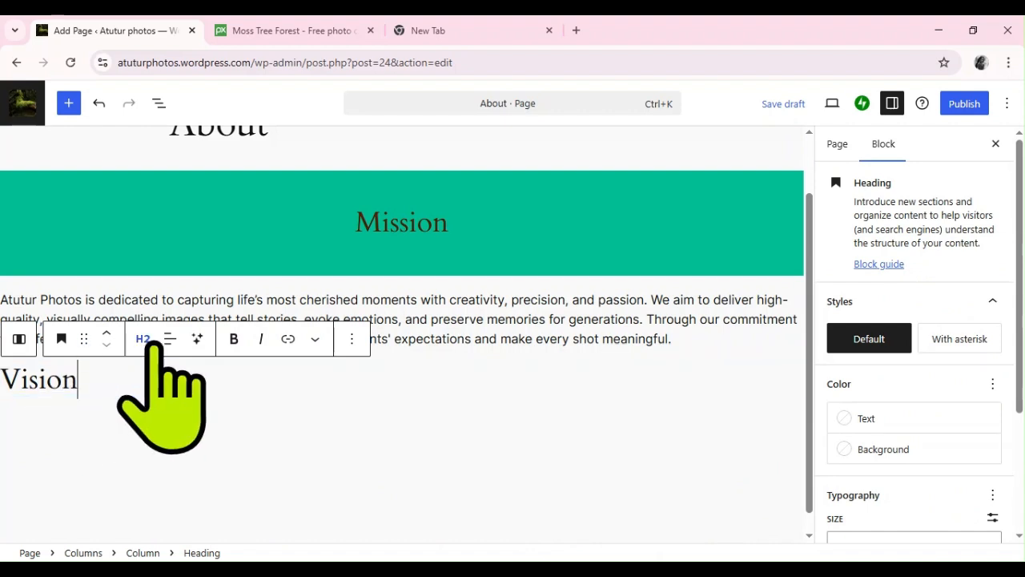
pyautogui.click(170, 338)
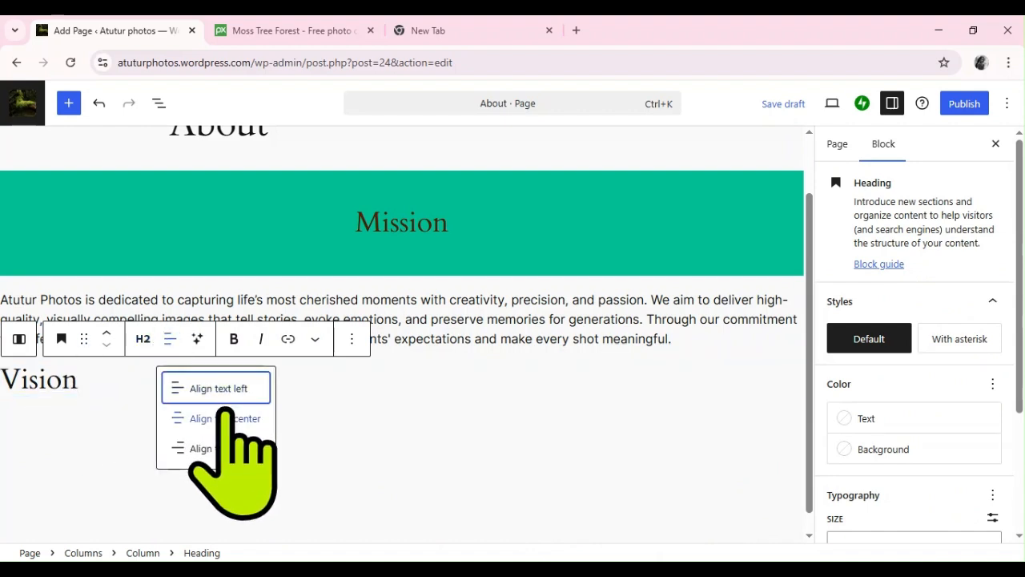
pyautogui.click(224, 418)
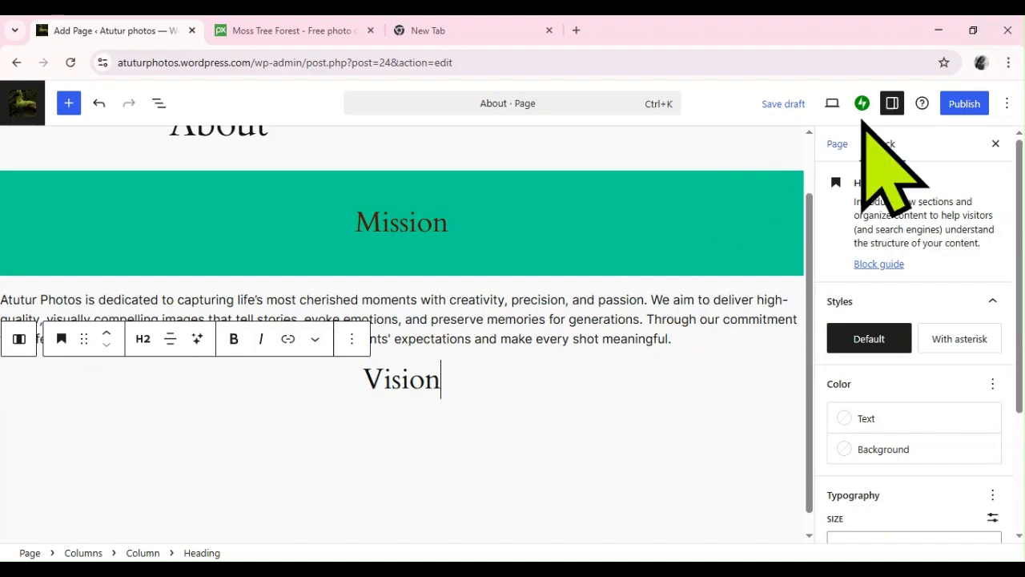
# Set the Vision heading's text to the custom dark brown #4A2105 in the block's color settings.
pyautogui.click(837, 147)
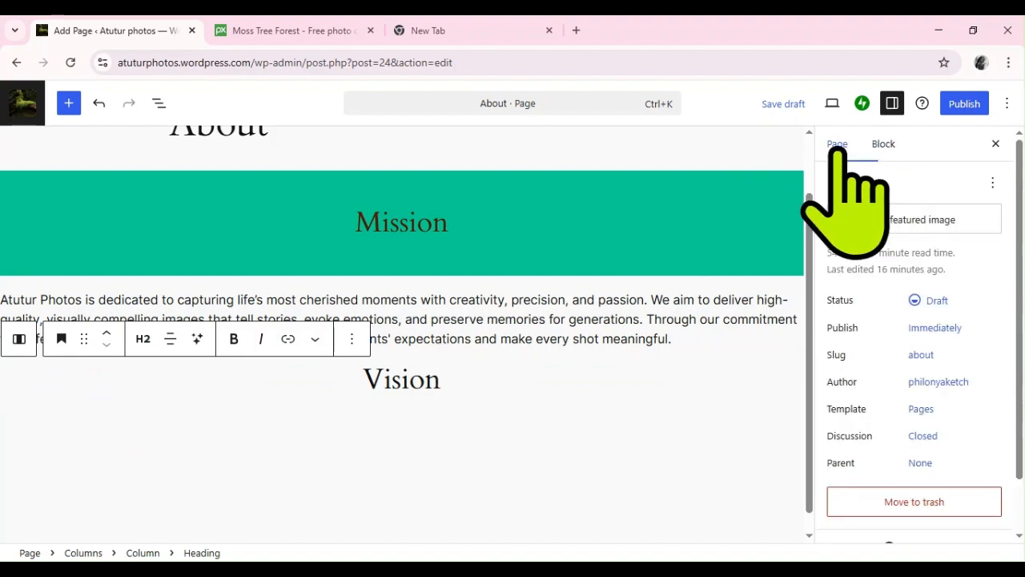
pyautogui.click(876, 145)
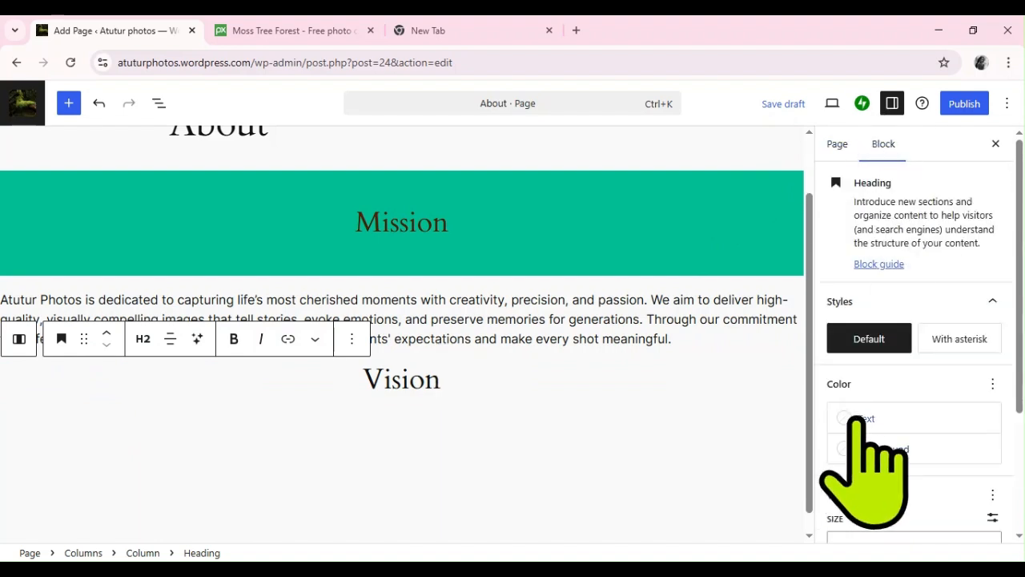
pyautogui.click(865, 419)
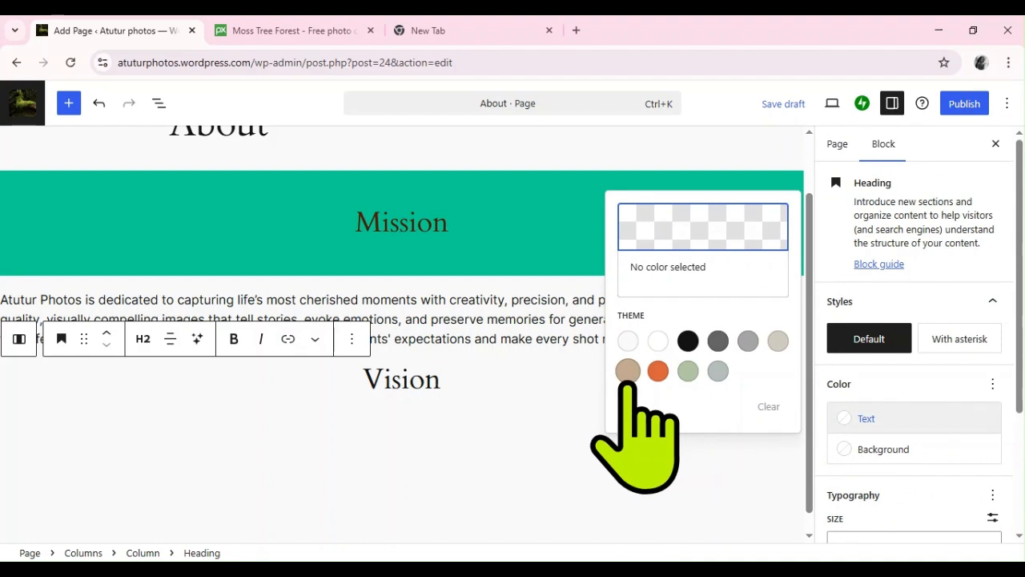
pyautogui.click(708, 217)
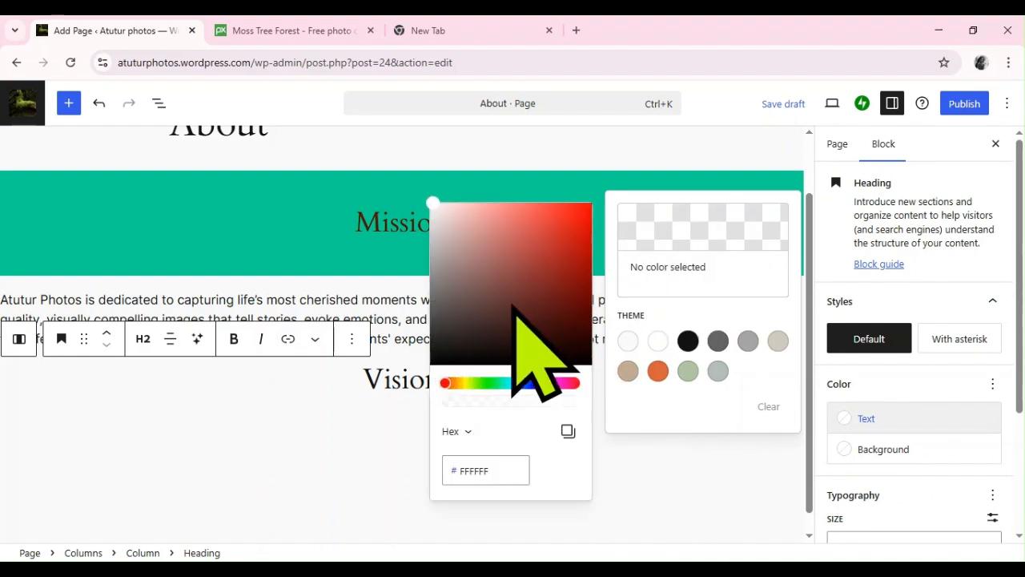
pyautogui.click(454, 385)
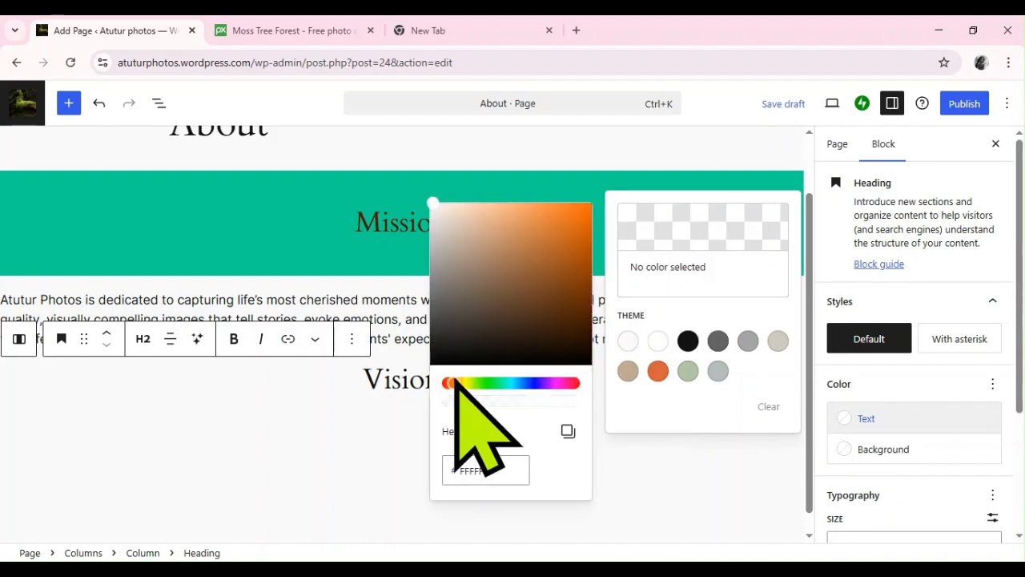
pyautogui.click(578, 319)
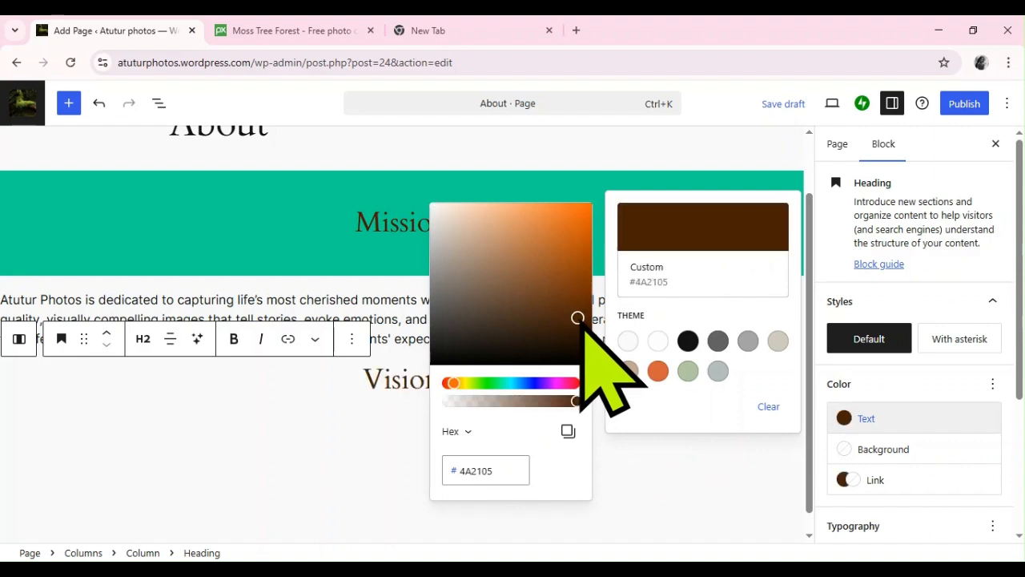
pyautogui.click(314, 414)
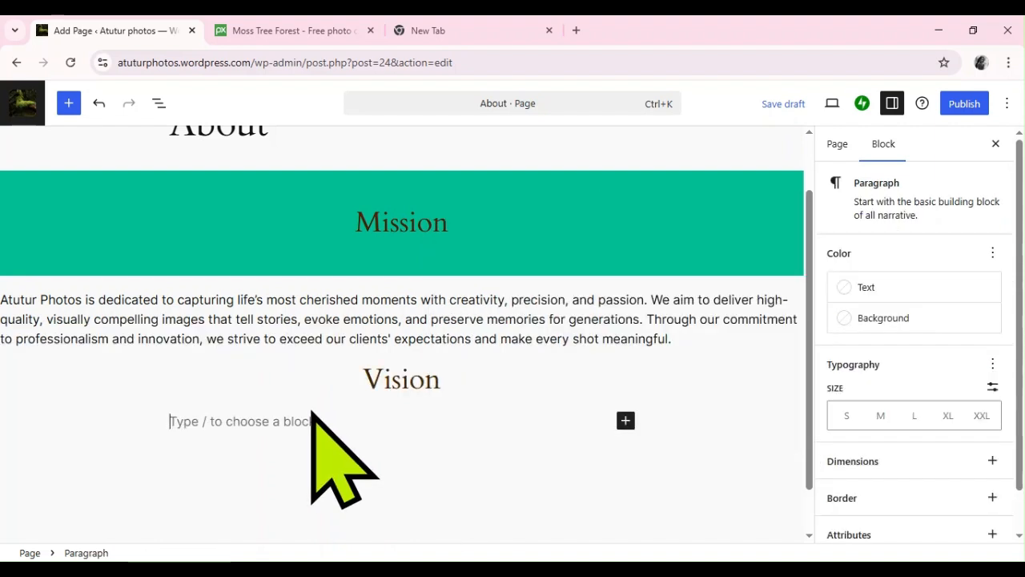
# Add a paragraph under the Vision heading with the vision statement beginning "To be the leading photography brand known for artistic excellence".
pyautogui.click(498, 390)
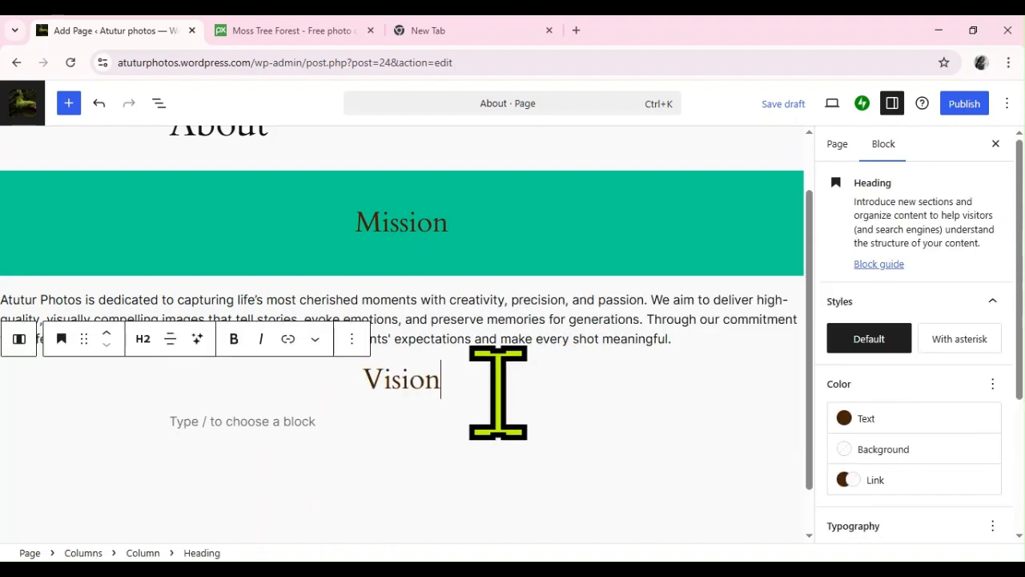
pyautogui.press('Return')
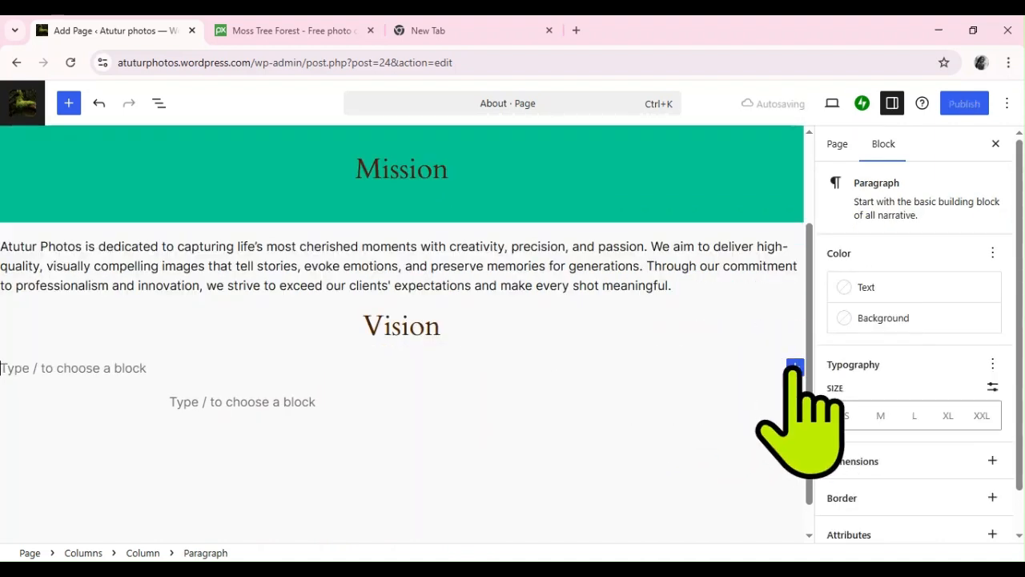
pyautogui.click(794, 366)
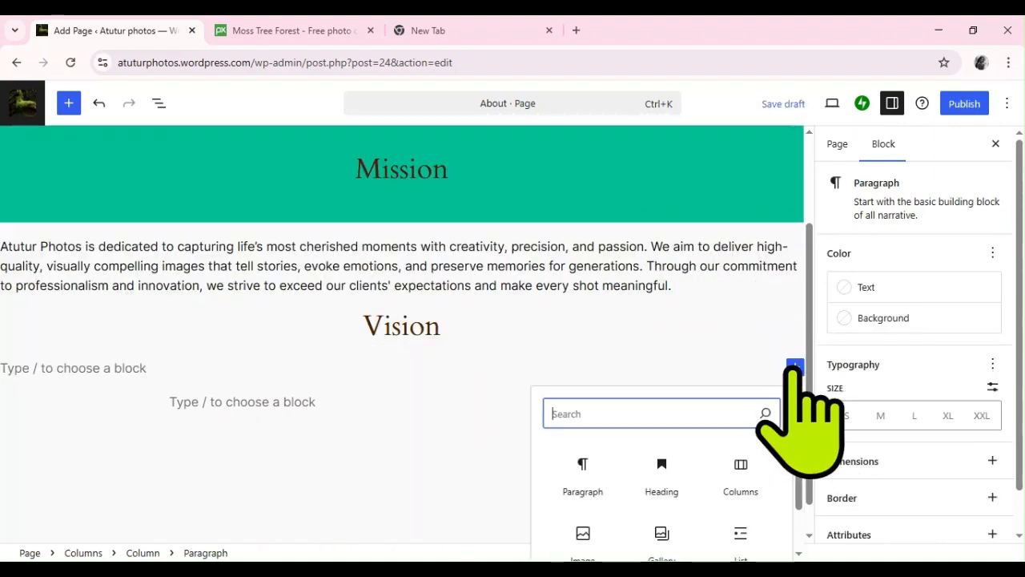
pyautogui.click(577, 479)
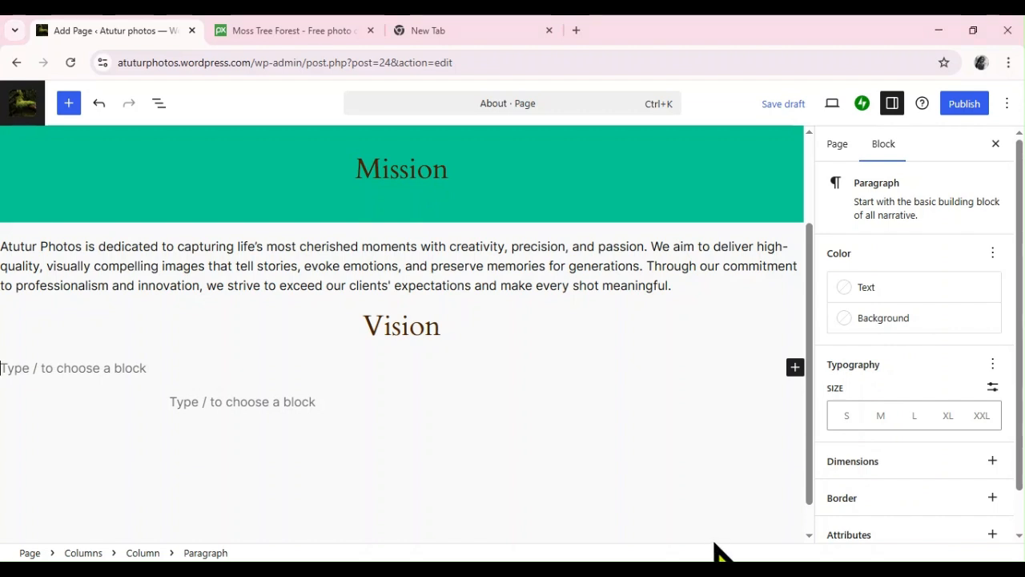
pyautogui.click(50, 362)
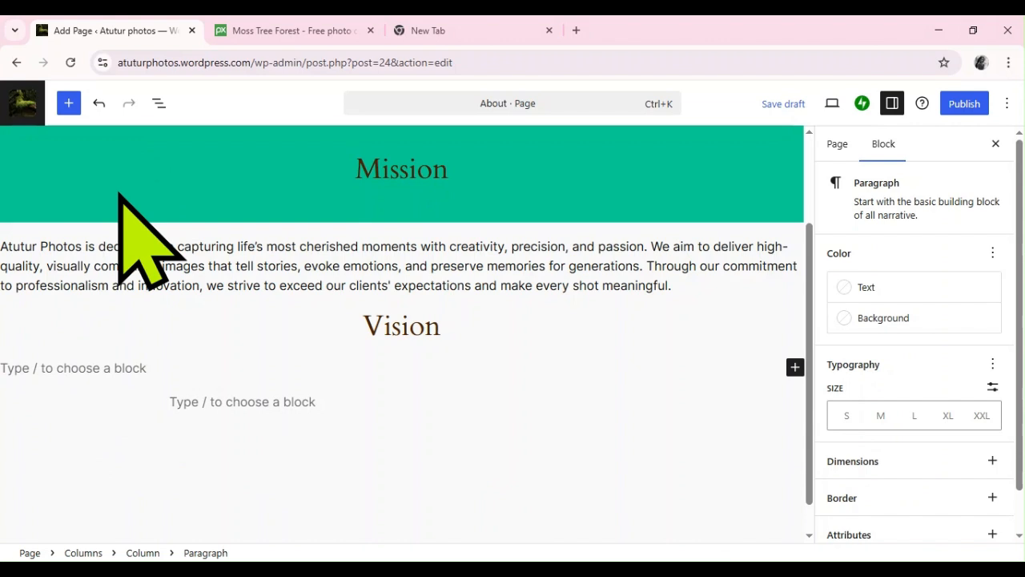
pyautogui.write('To be the leading photography brand known for artistic excellence, customer satisfaction, and innovative storytelling, transforming ordinary moments into extraordinary memories.')
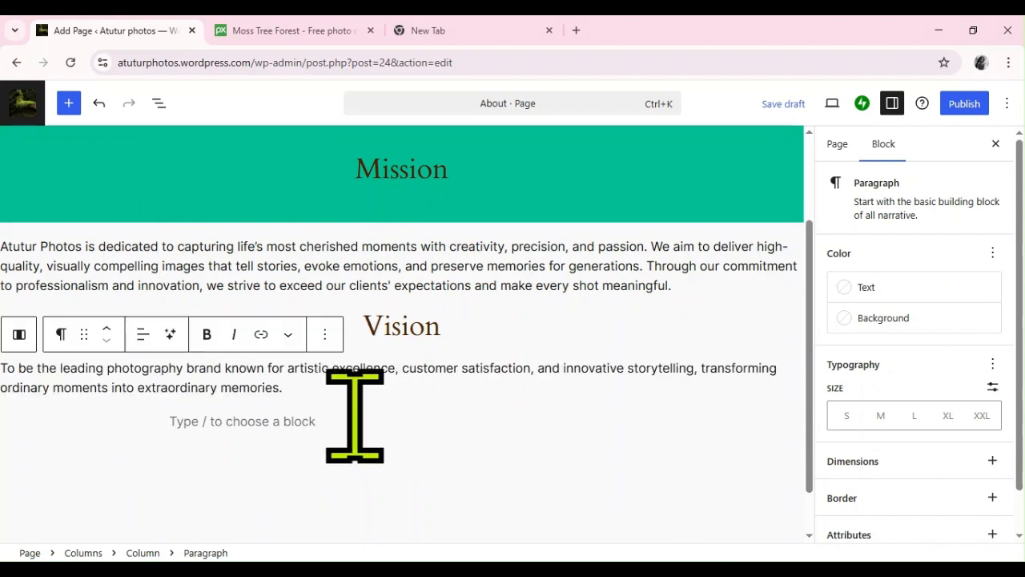
# Insert a Columns block with the single-column 100 layout below the vision statement.
pyautogui.press('Return')
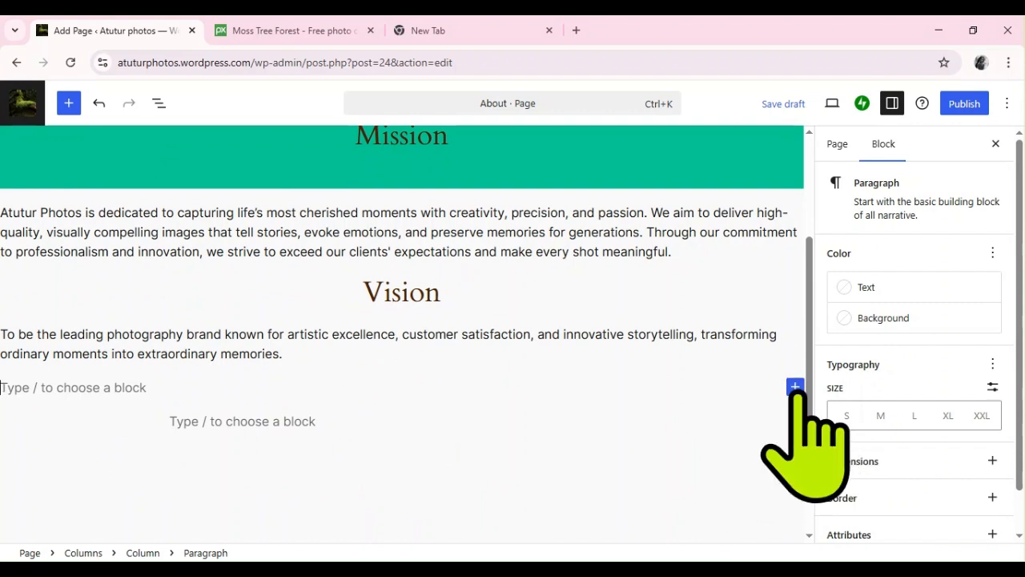
pyautogui.click(795, 387)
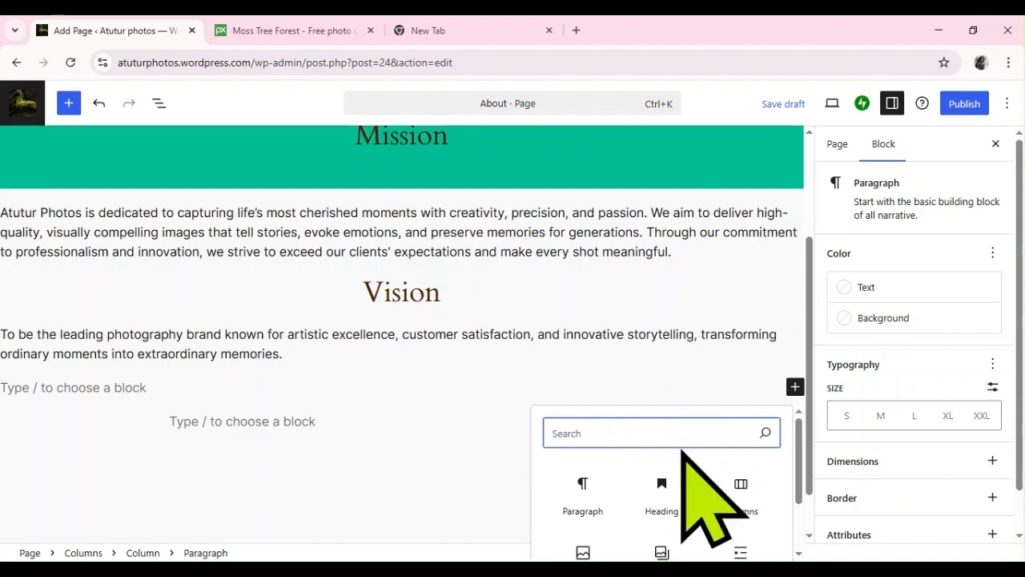
pyautogui.click(738, 487)
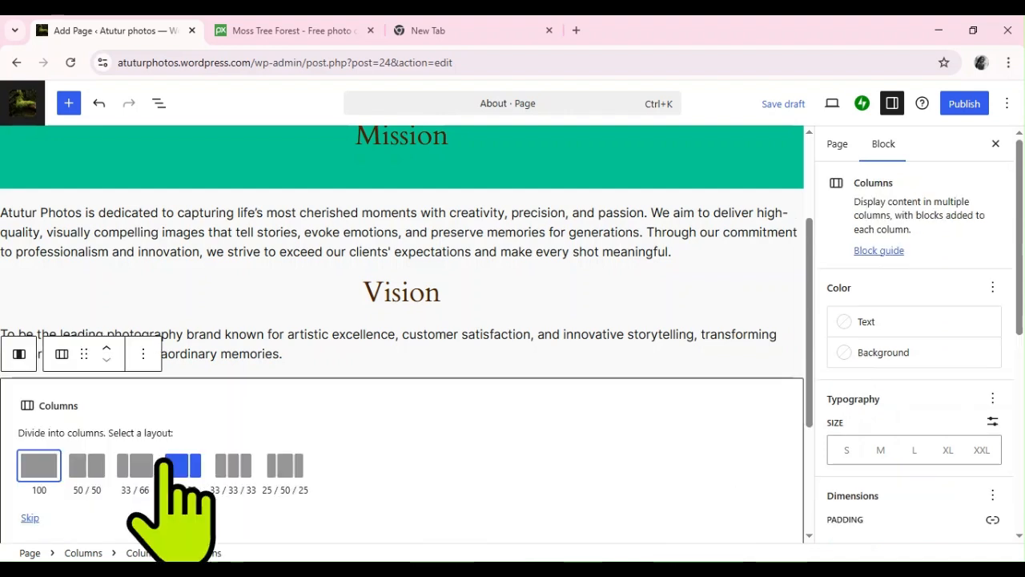
pyautogui.click(22, 453)
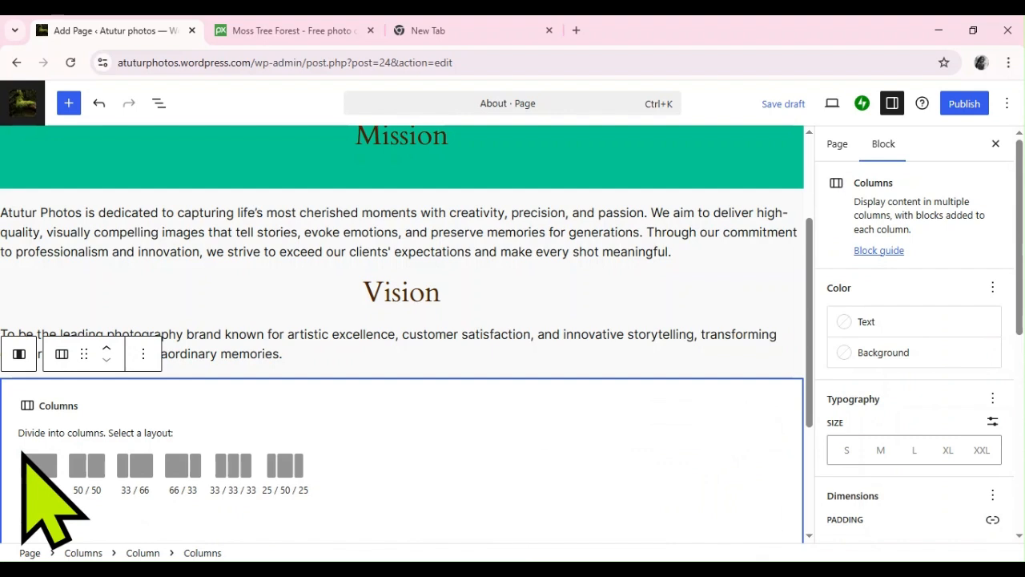
pyautogui.click(22, 453)
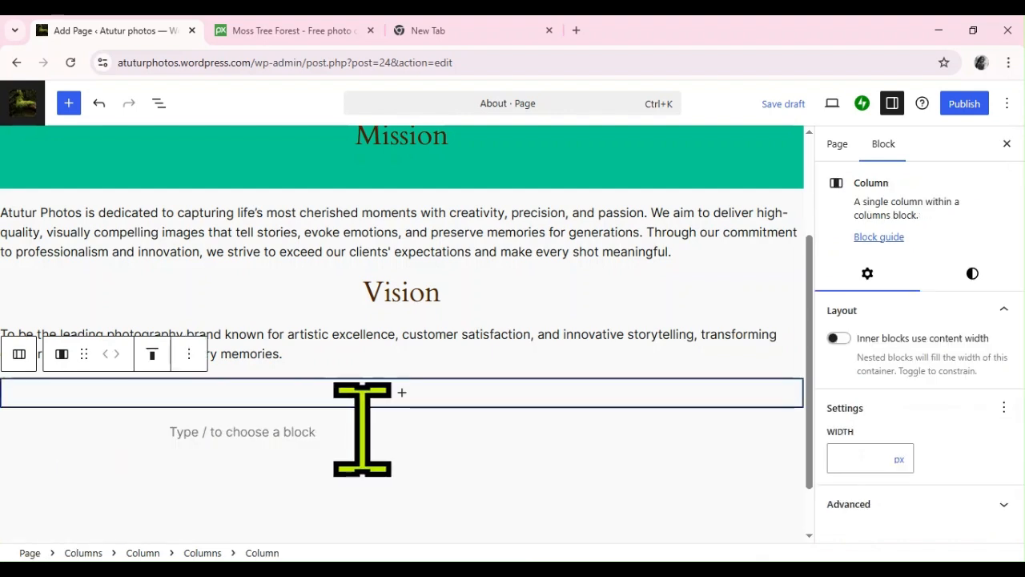
# Add a Heading block reading "Core values" inside the new column.
pyautogui.click(402, 393)
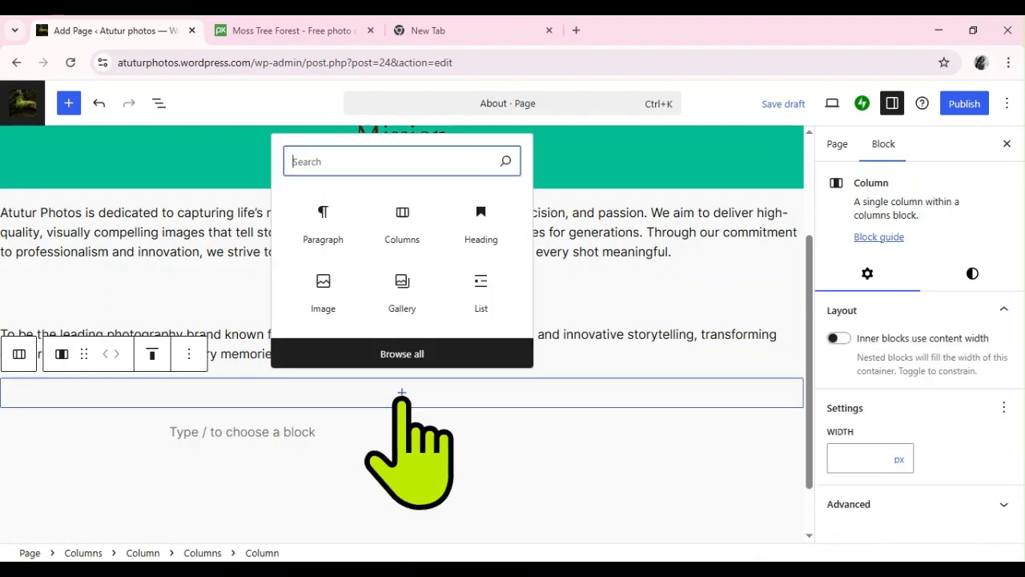
pyautogui.click(487, 226)
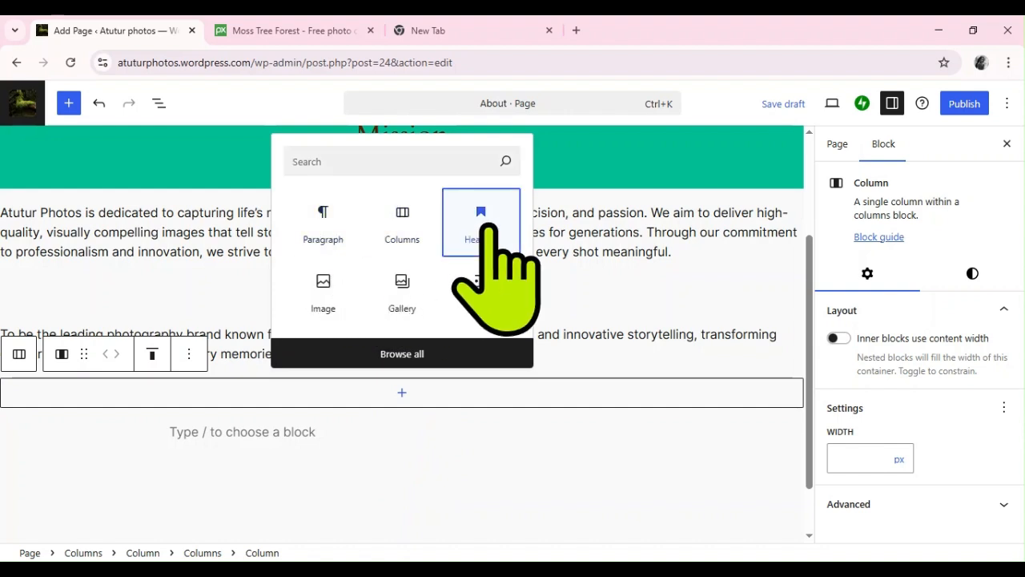
pyautogui.click(486, 228)
pyautogui.write('Core values')
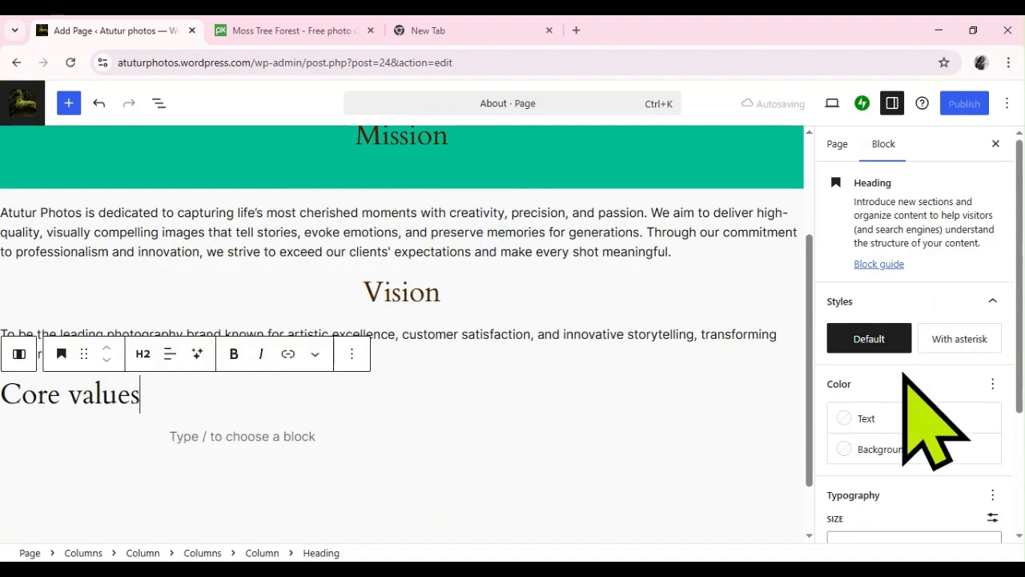
# Set the Core values heading's text to the custom dark red #3F0505 and center its text.
pyautogui.click(869, 418)
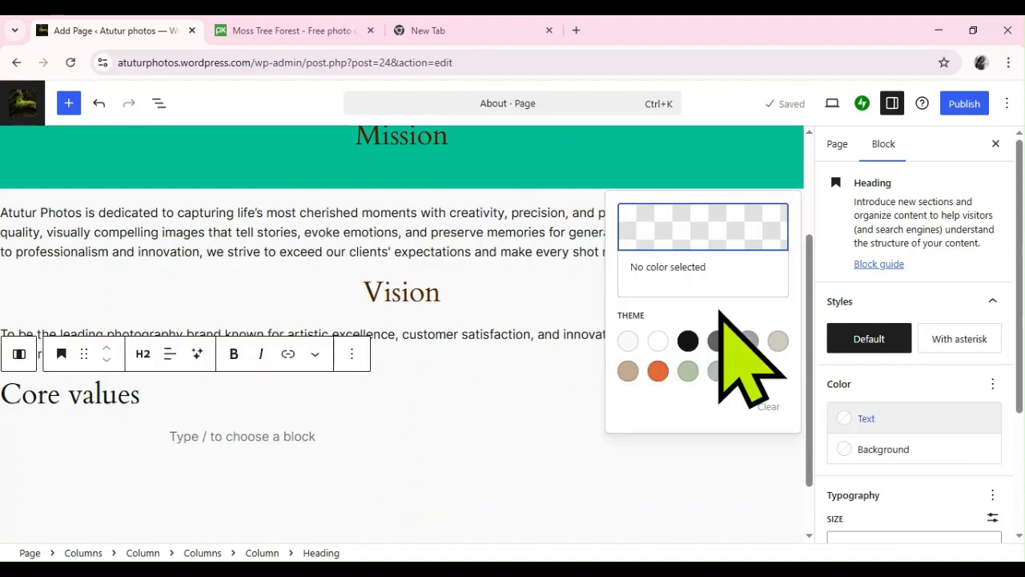
pyautogui.click(719, 234)
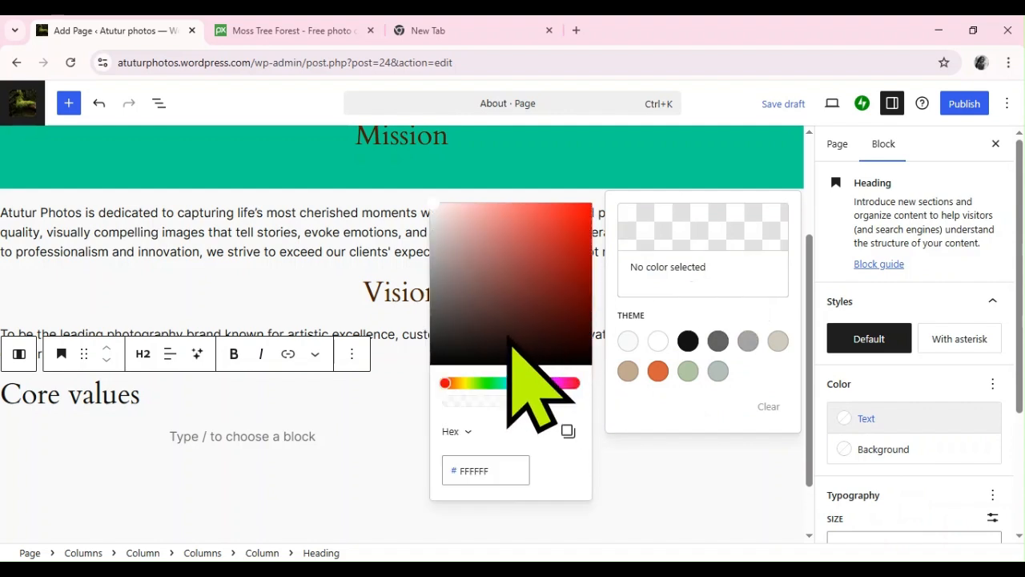
pyautogui.click(578, 326)
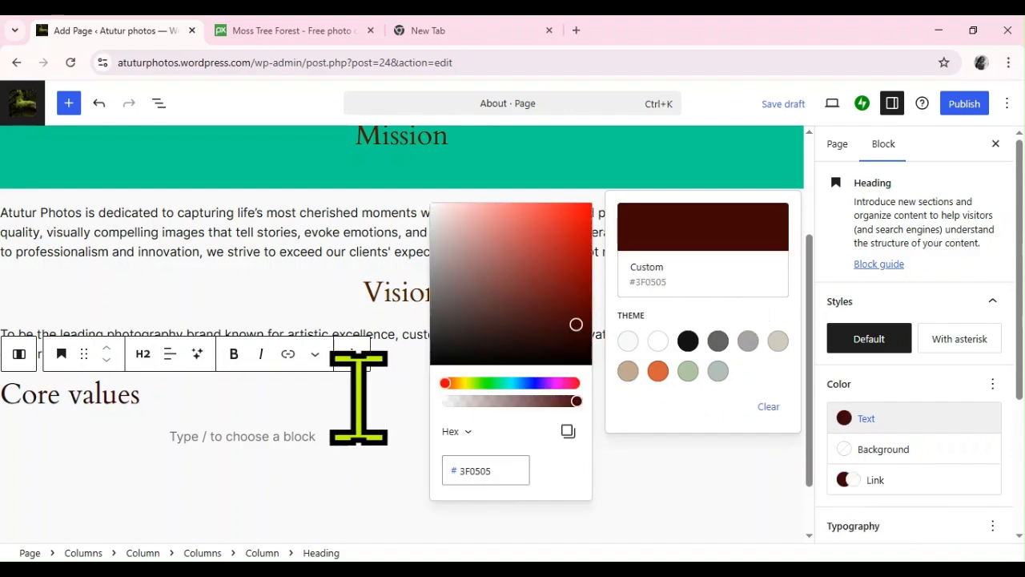
pyautogui.click(271, 396)
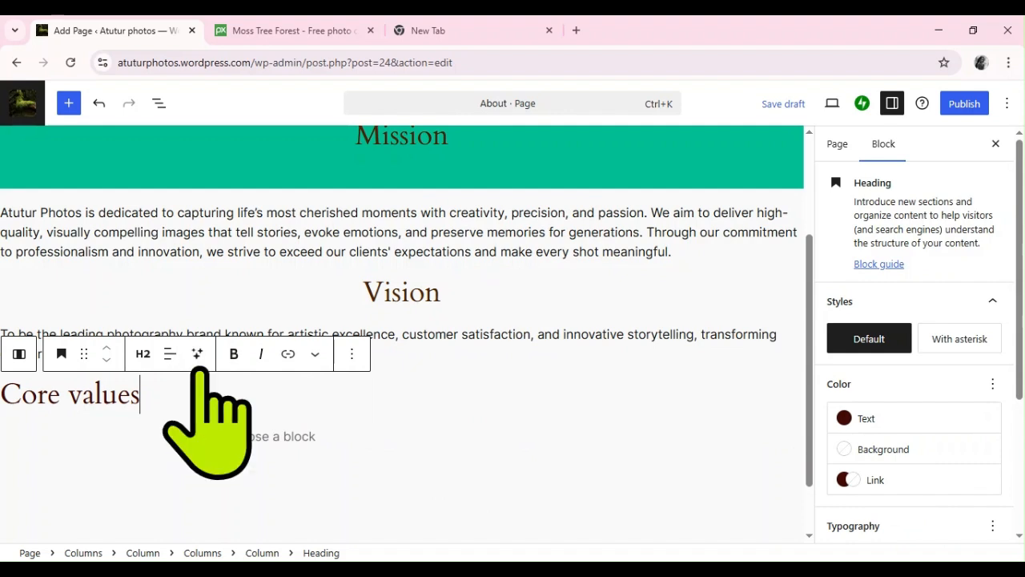
pyautogui.click(169, 355)
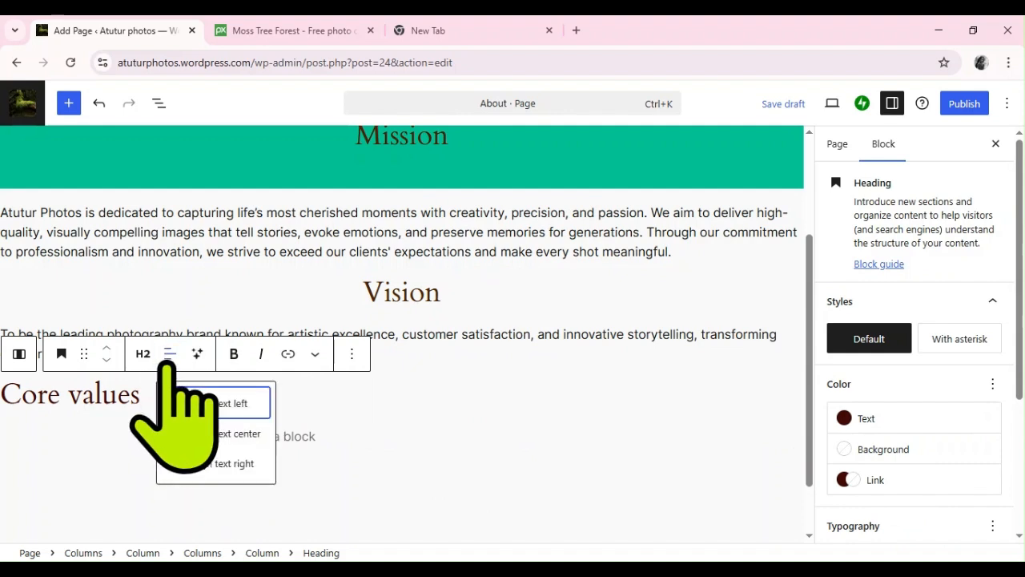
pyautogui.click(240, 433)
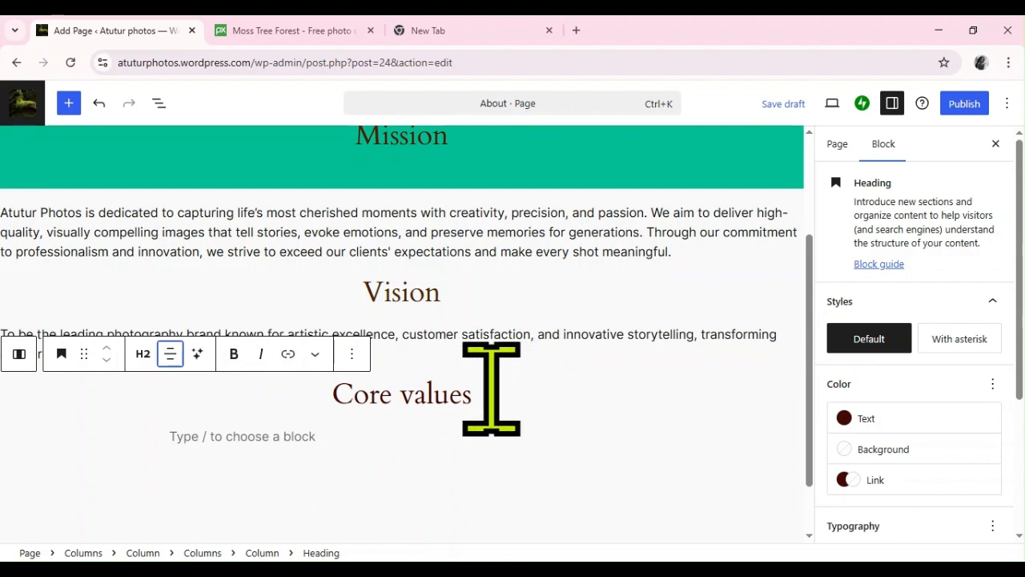
# Copy the hex code #09D395 from the Mission heading's background color.
pyautogui.click(908, 451)
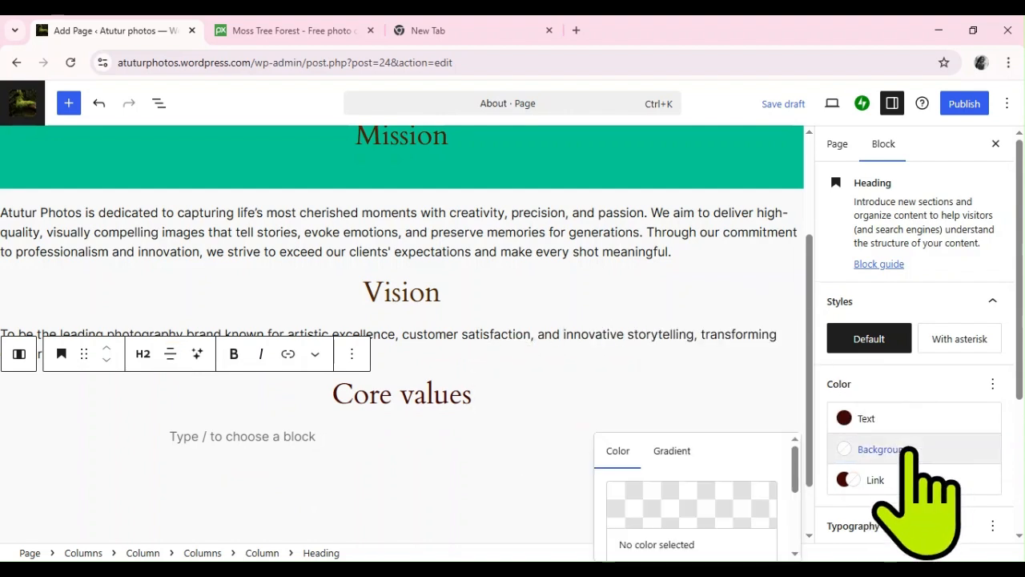
pyautogui.click(688, 516)
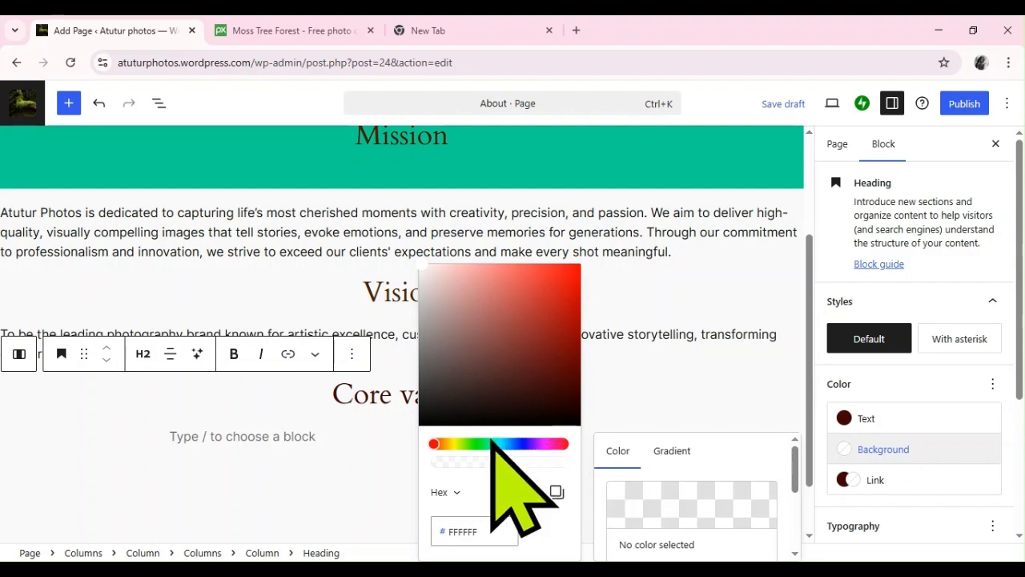
pyautogui.click(509, 164)
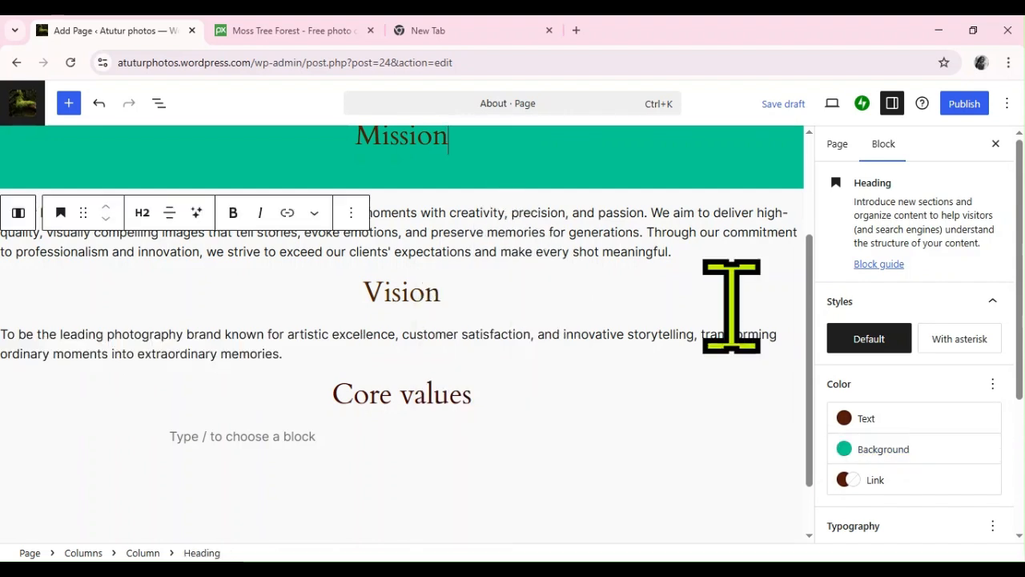
pyautogui.click(915, 457)
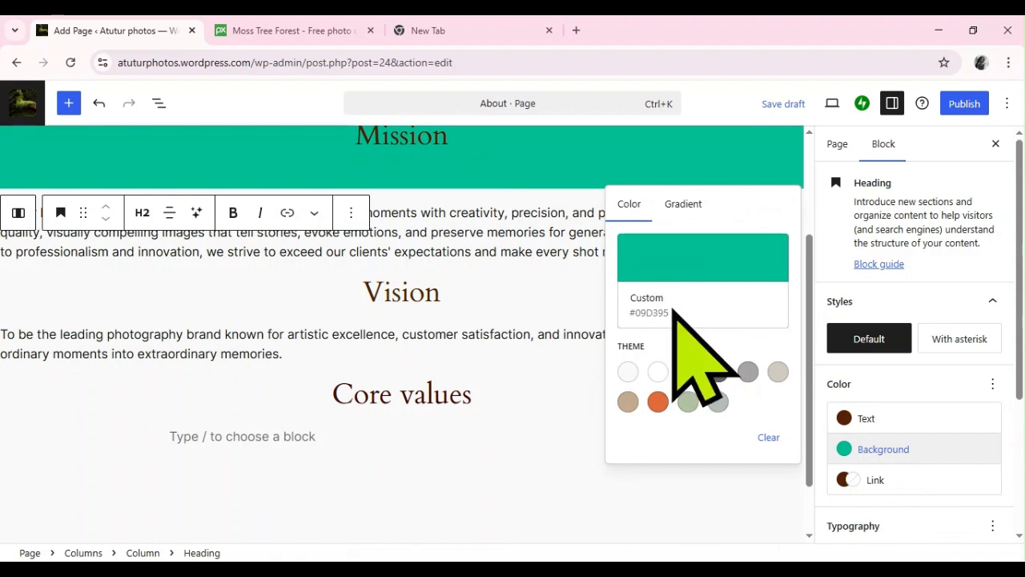
pyautogui.moveTo(669, 313); pyautogui.dragTo(628, 319)
pyautogui.hotkey('ctrl', 'c')
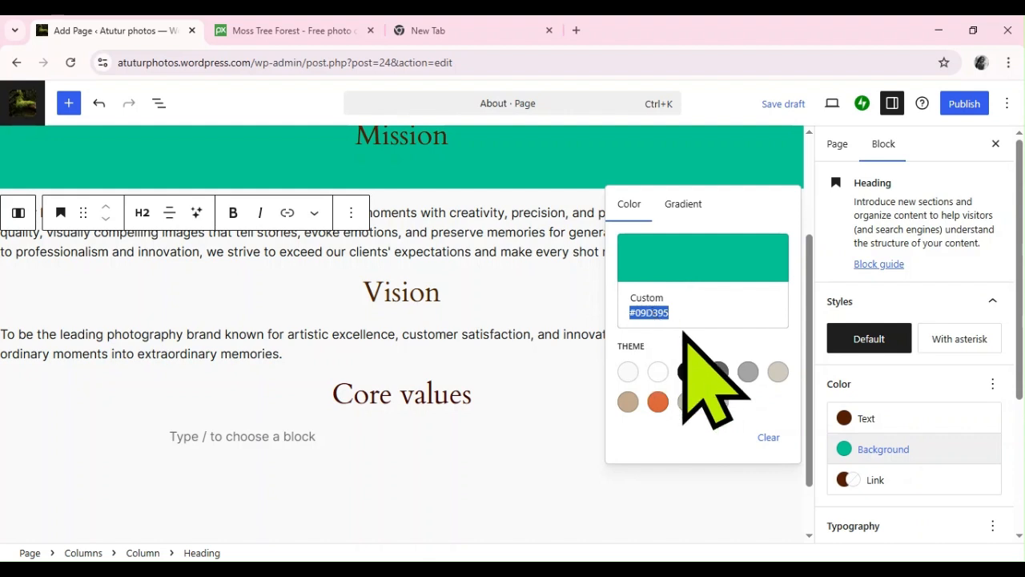
# Set the Vision heading's background to the custom green #09D395 using the copied code.
pyautogui.click(476, 302)
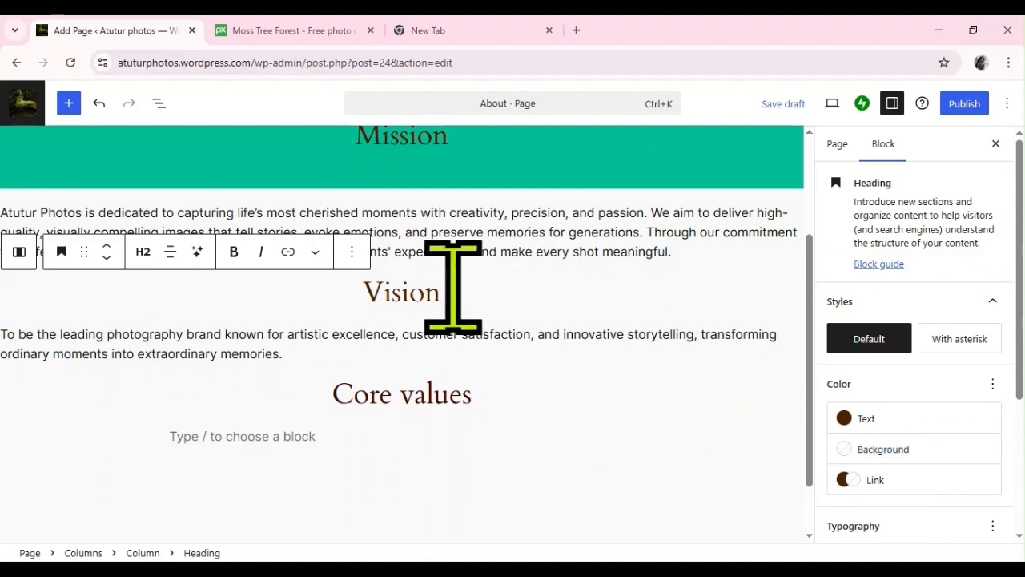
pyautogui.click(891, 445)
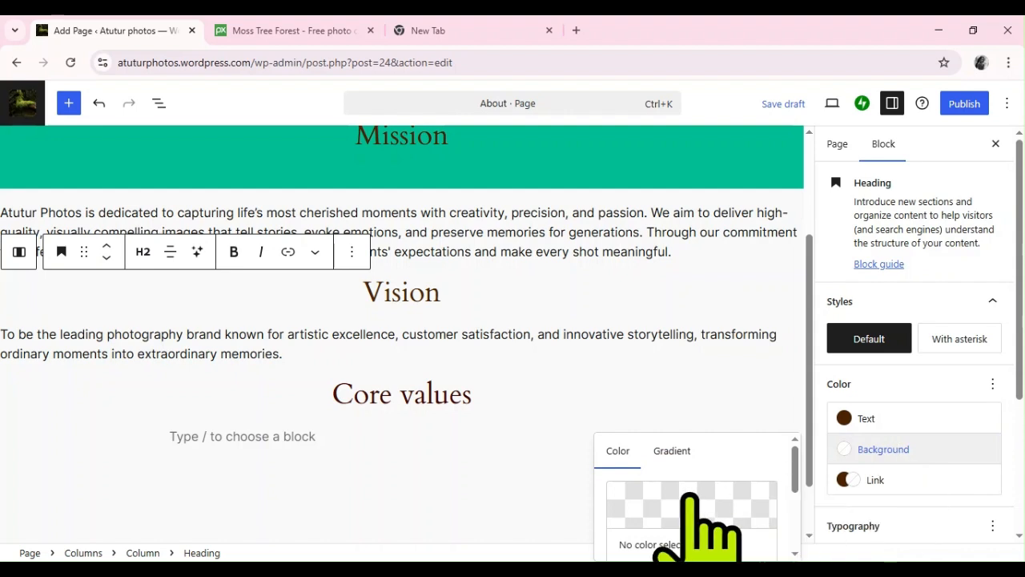
pyautogui.click(689, 497)
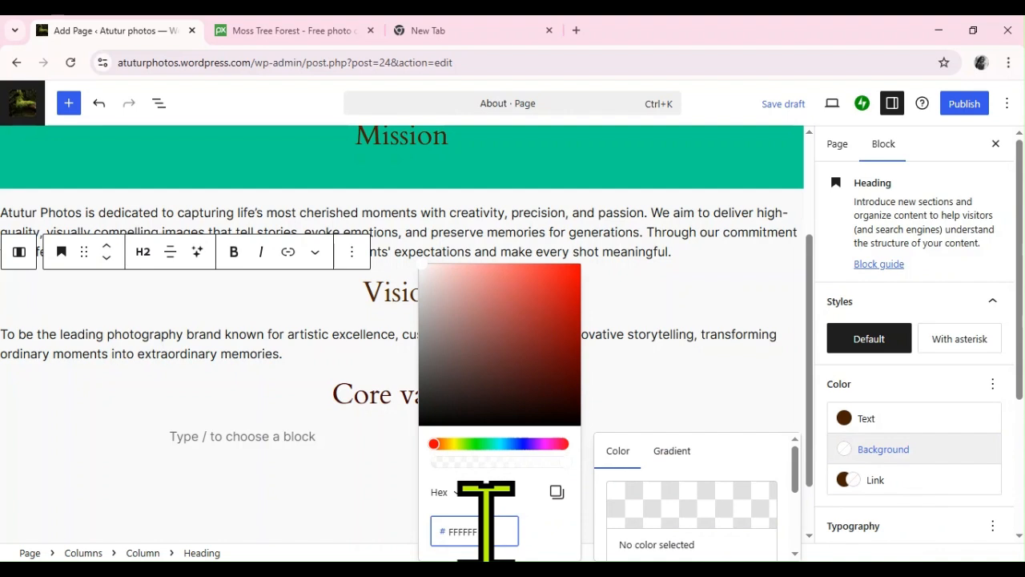
pyautogui.press('BackSpace')
pyautogui.press('BackSpace')
pyautogui.press('BackSpace')
pyautogui.press('BackSpace')
pyautogui.press('BackSpace')
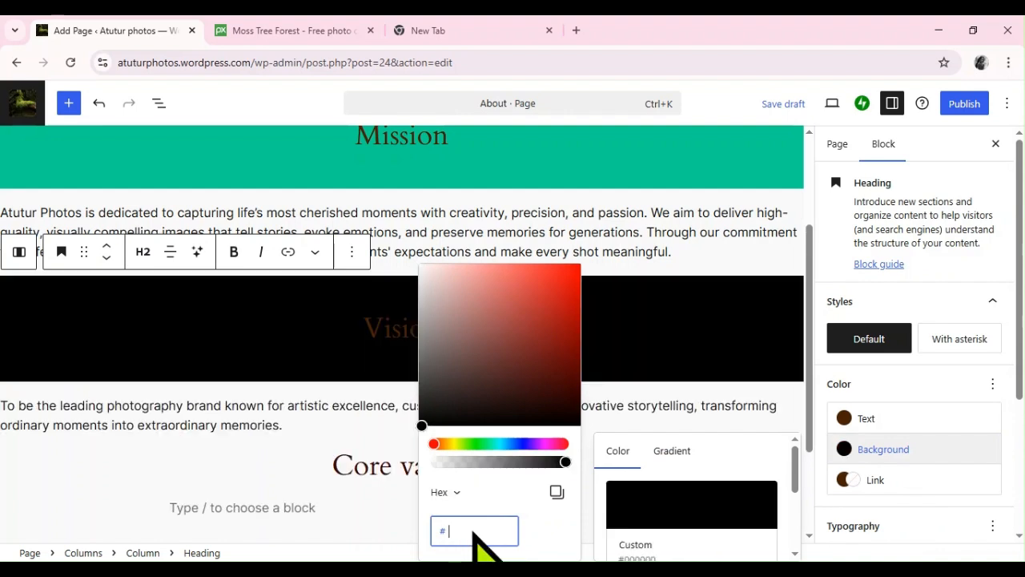
pyautogui.hotkey('ctrl', 'v')
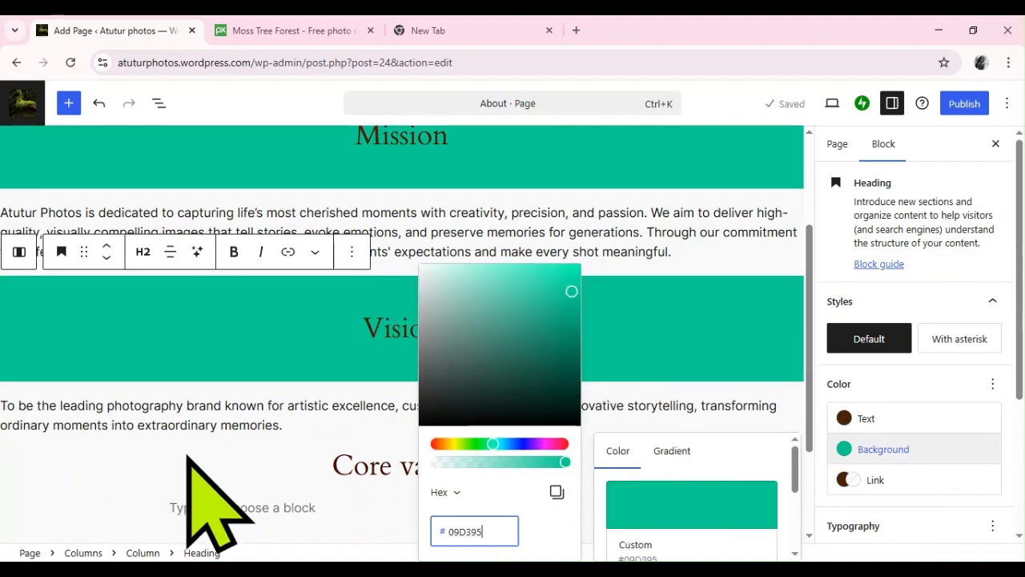
# Set the Core values heading's background to the custom green #09D395 using the copied code.
pyautogui.click(243, 449)
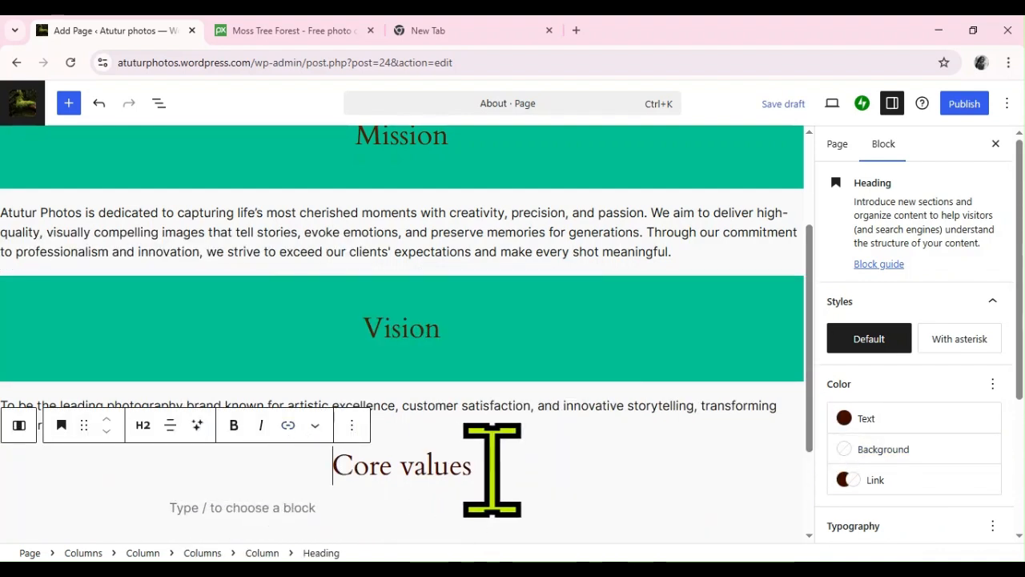
pyautogui.click(881, 449)
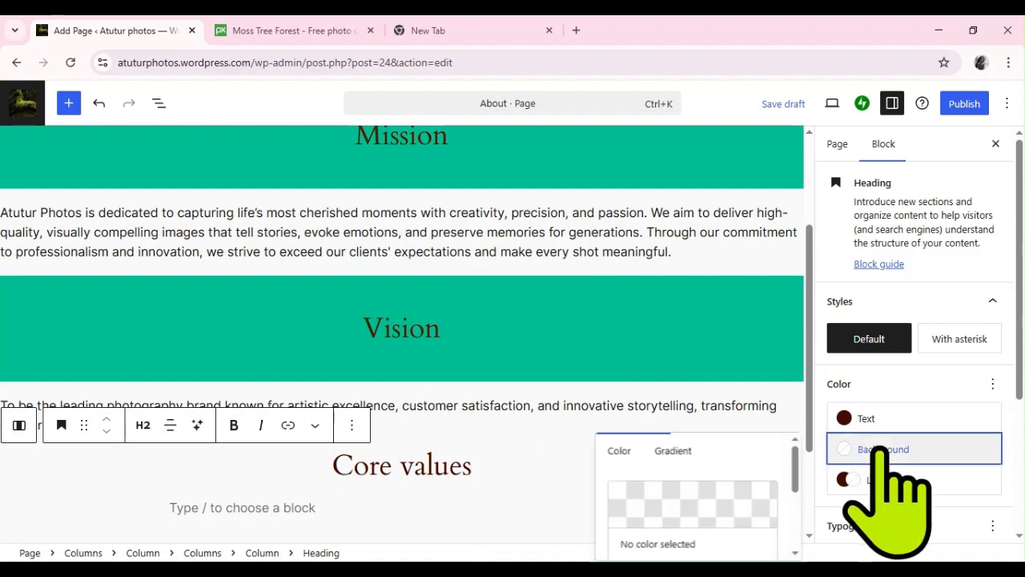
pyautogui.click(686, 506)
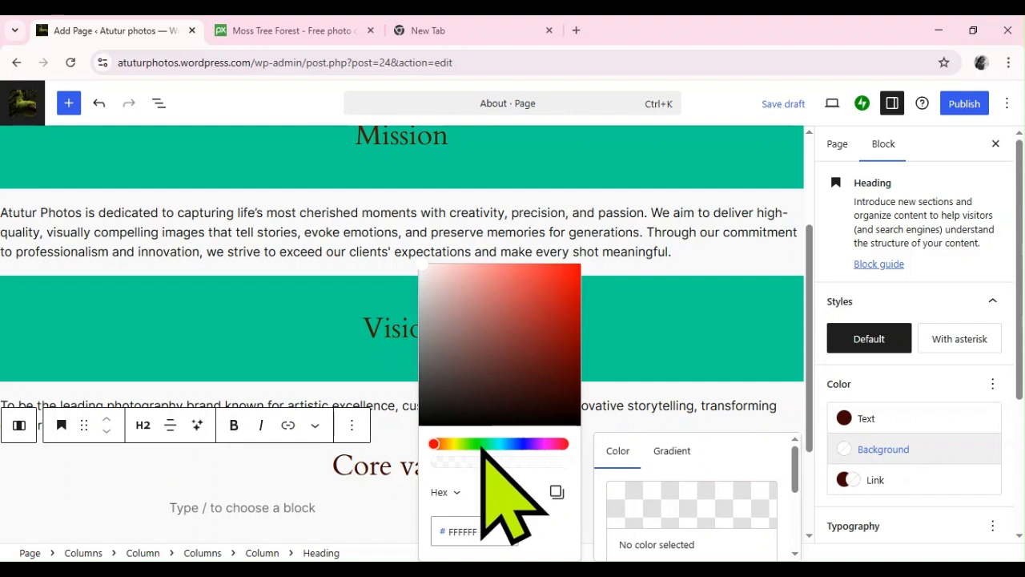
pyautogui.press('BackSpace')
pyautogui.press('BackSpace')
pyautogui.press('BackSpace')
pyautogui.press('BackSpace')
pyautogui.press('BackSpace')
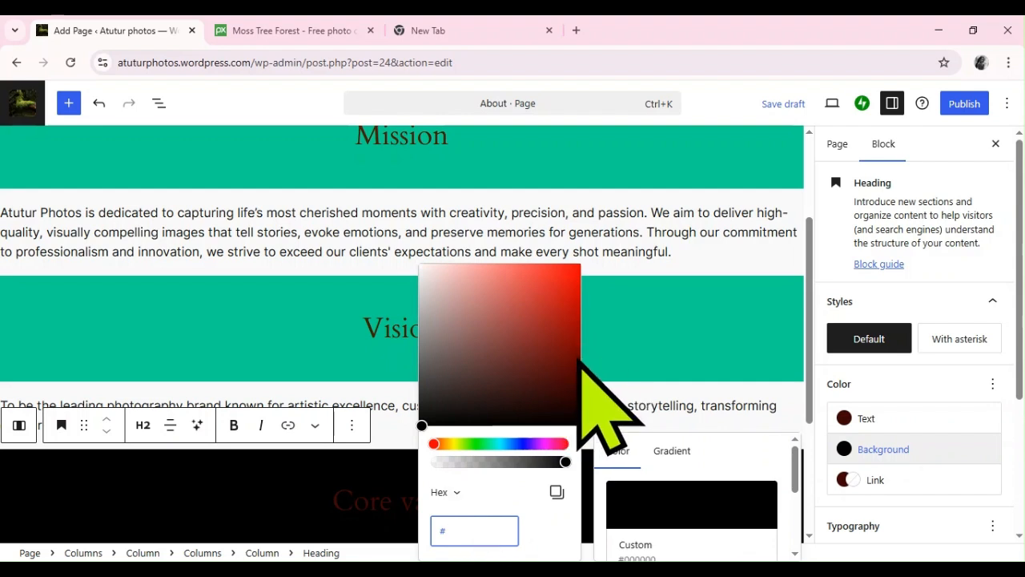
pyautogui.hotkey('ctrl', 'v')
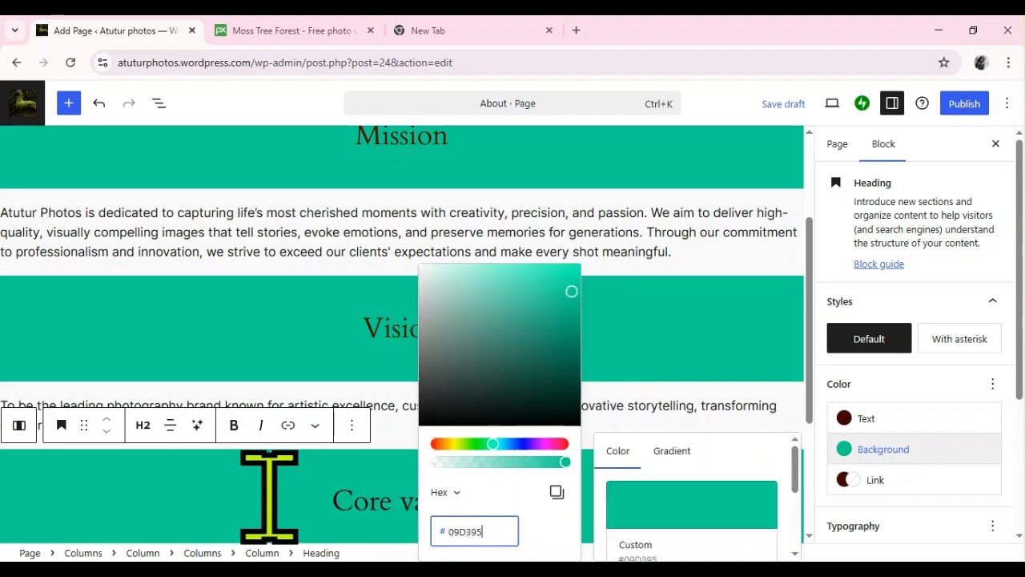
pyautogui.click(275, 504)
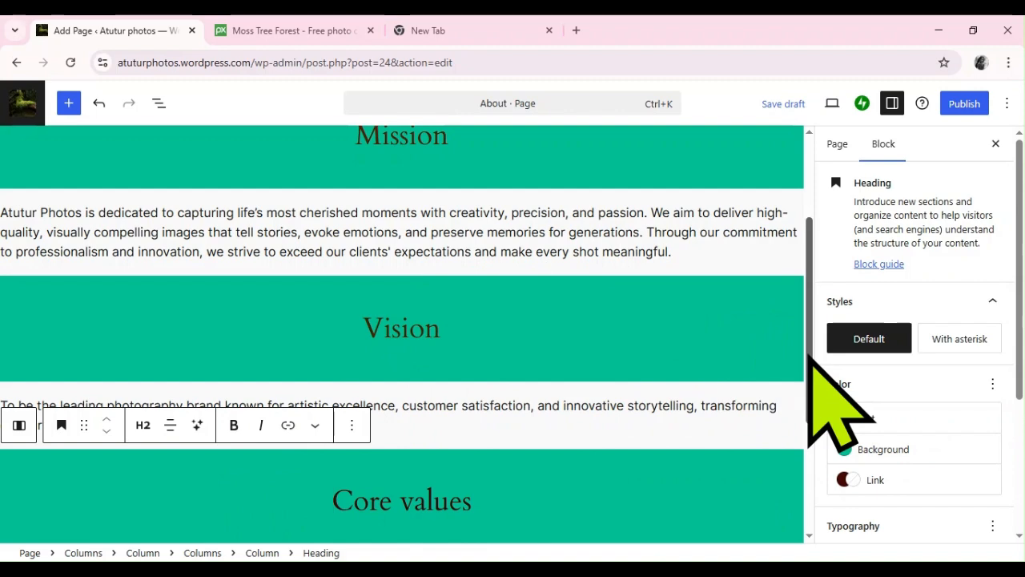
# Insert a Columns block in the empty block below the Core values heading and align it to full width.
pyautogui.moveTo(808, 357); pyautogui.dragTo(789, 469)
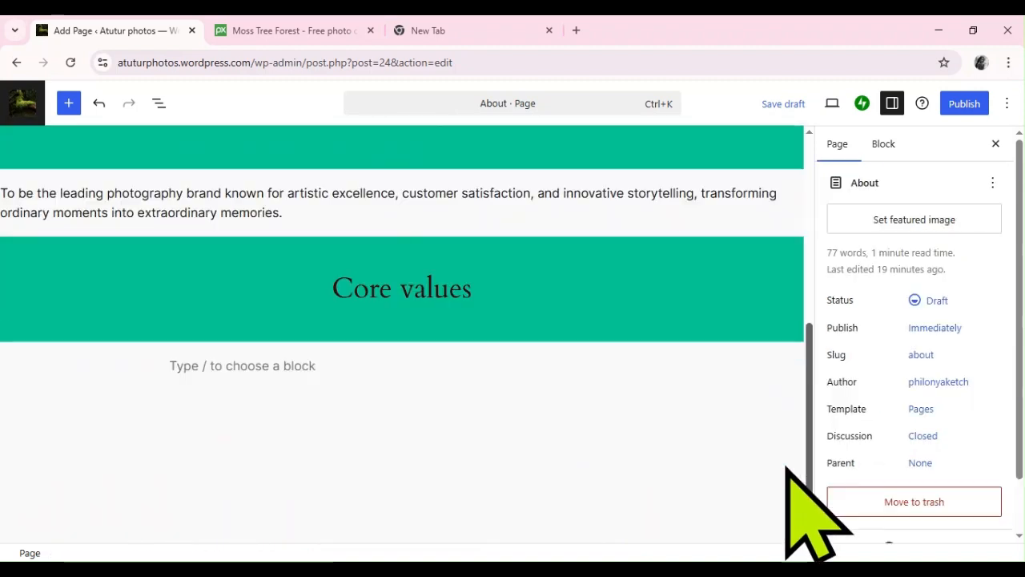
pyautogui.click(269, 365)
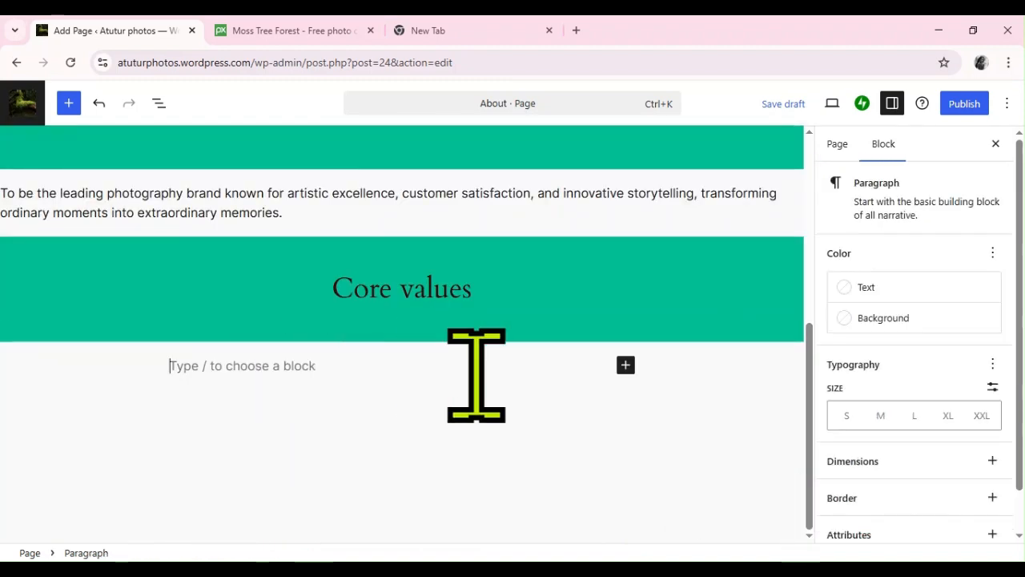
pyautogui.click(625, 365)
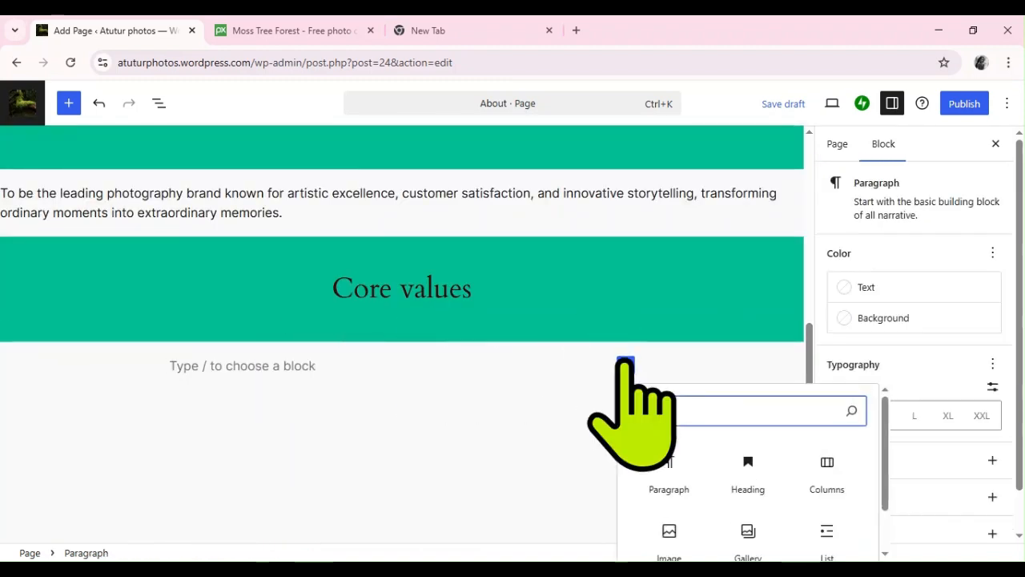
pyautogui.click(825, 471)
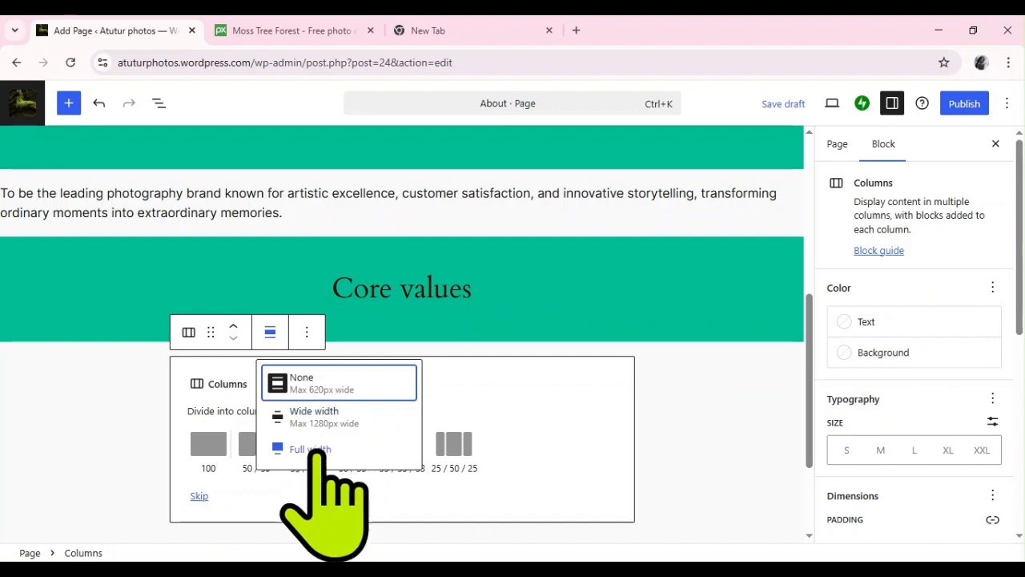
pyautogui.click(319, 451)
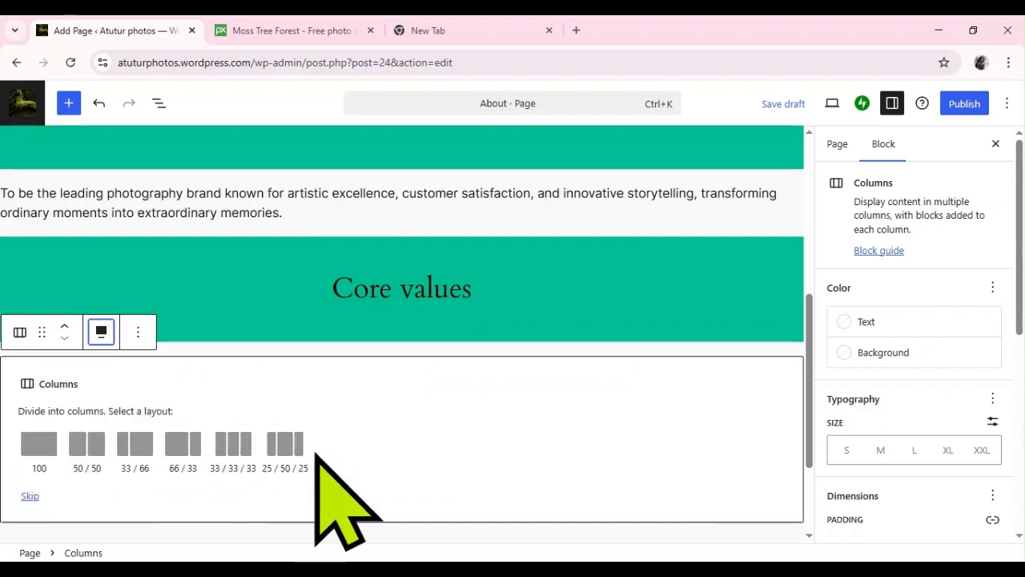
# Choose the single-column 100 layout below Core values and add a paragraph with the copied Creativity, Quality and Customer Satisfaction text.
pyautogui.click(38, 444)
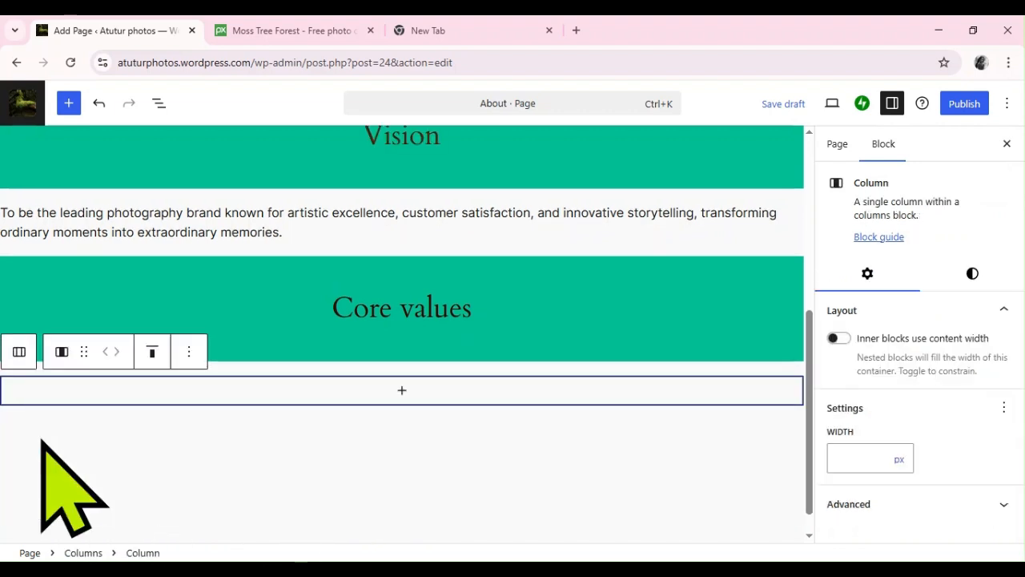
pyautogui.click(402, 390)
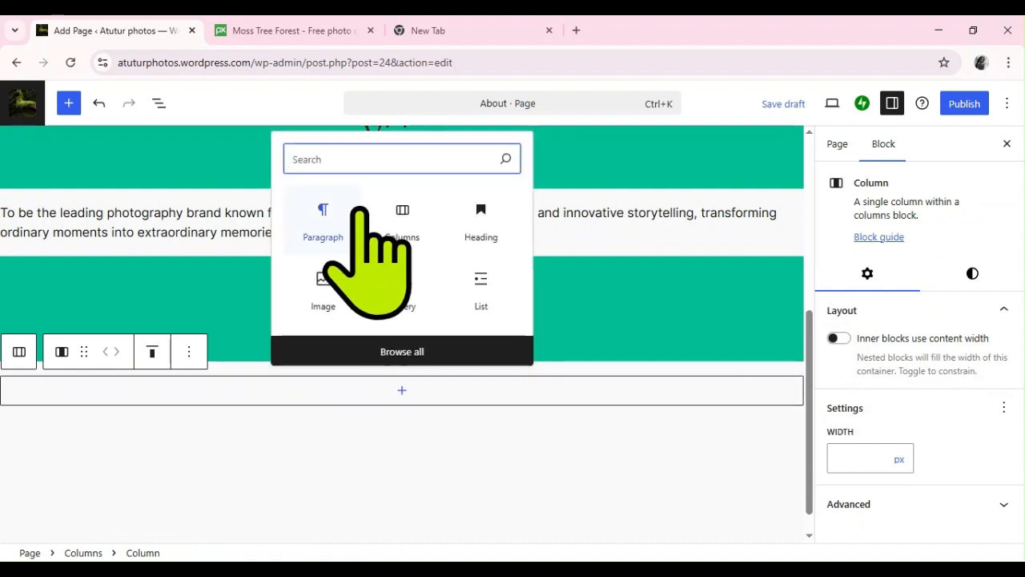
pyautogui.click(323, 221)
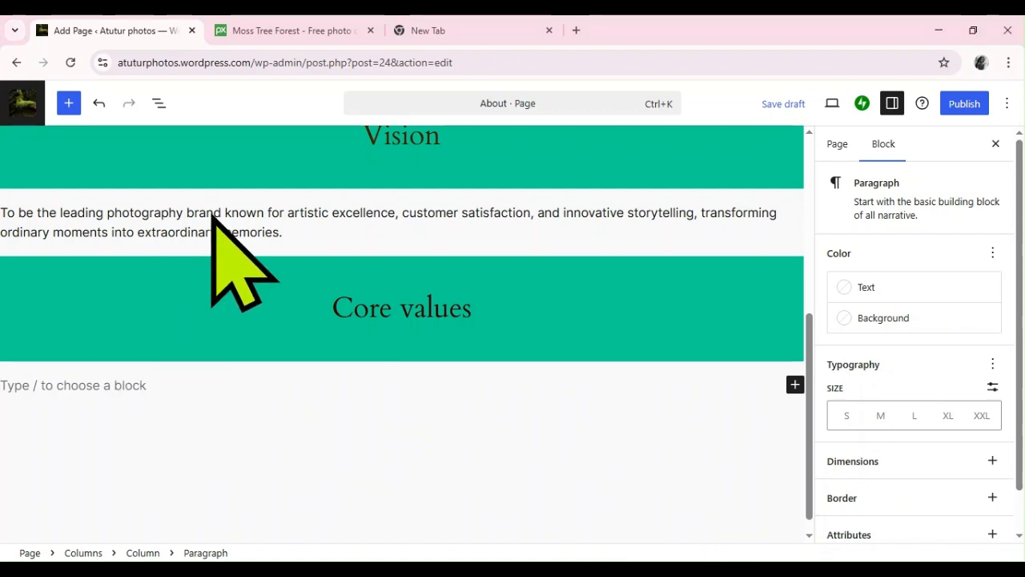
pyautogui.hotkey('ctrl', 'v')
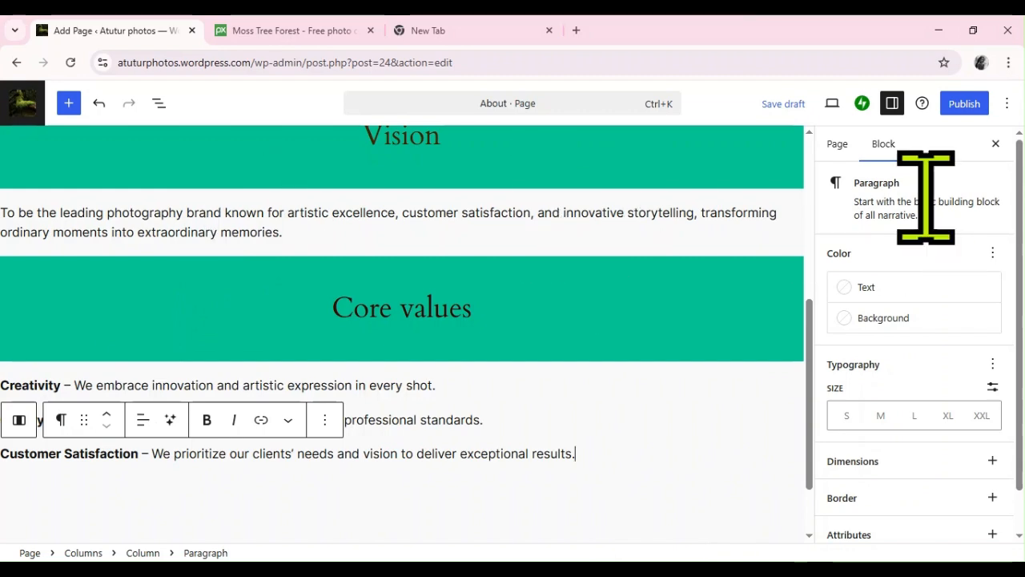
# Publish the About page, confirm the publication and dismiss the post-publish details.
pyautogui.moveTo(809, 371); pyautogui.dragTo(808, 160)
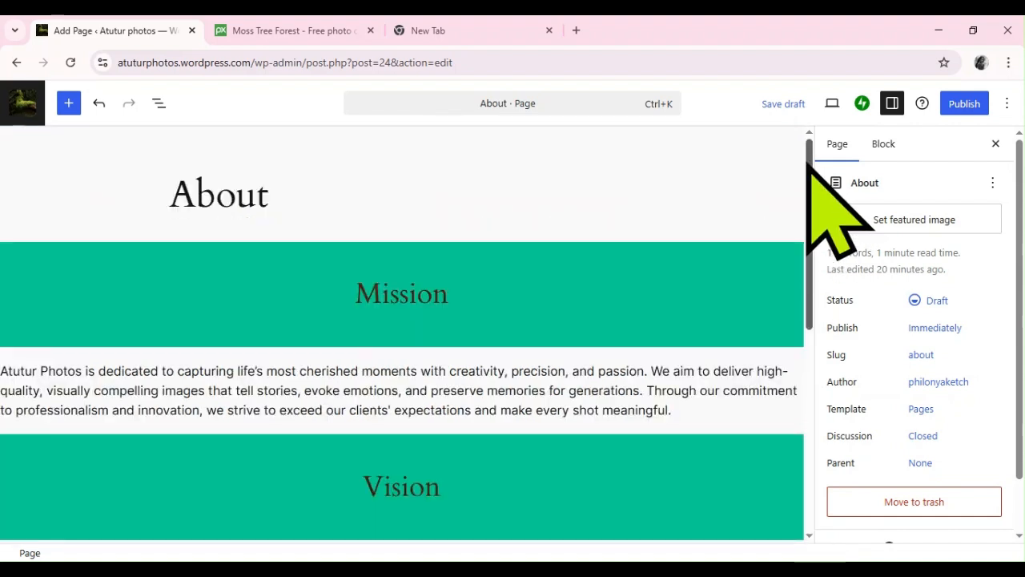
pyautogui.click(957, 104)
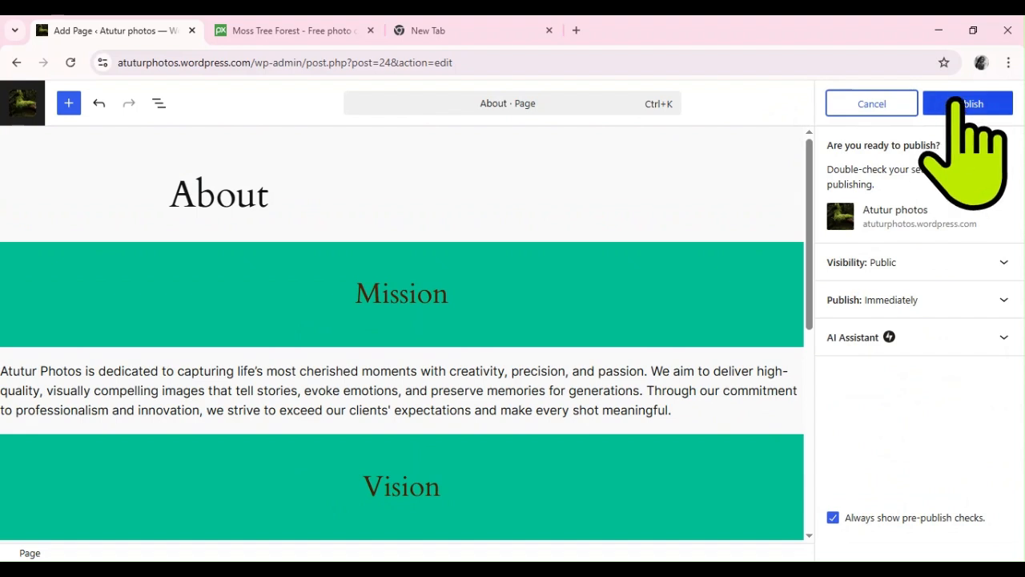
pyautogui.click(957, 103)
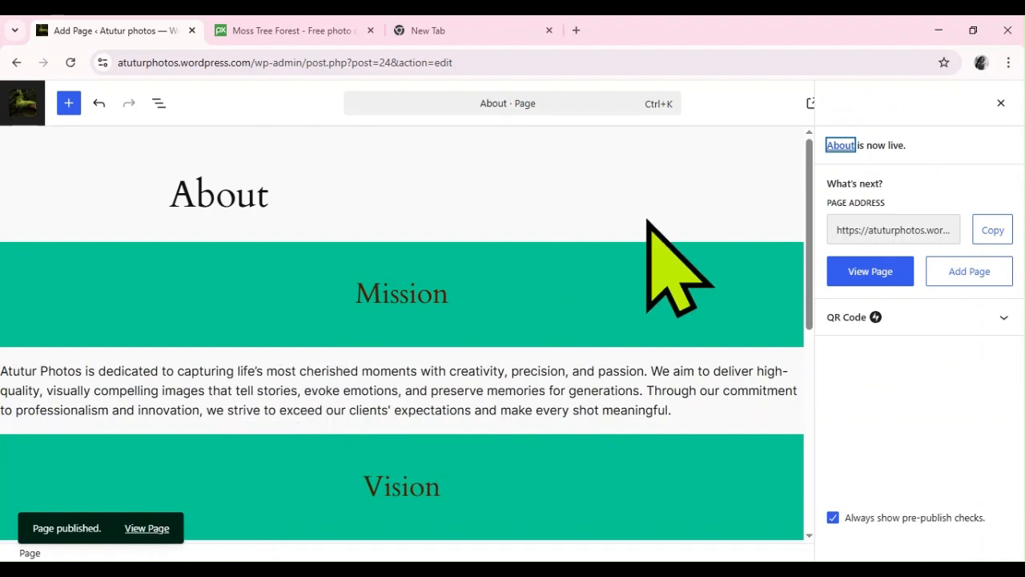
pyautogui.click(1003, 101)
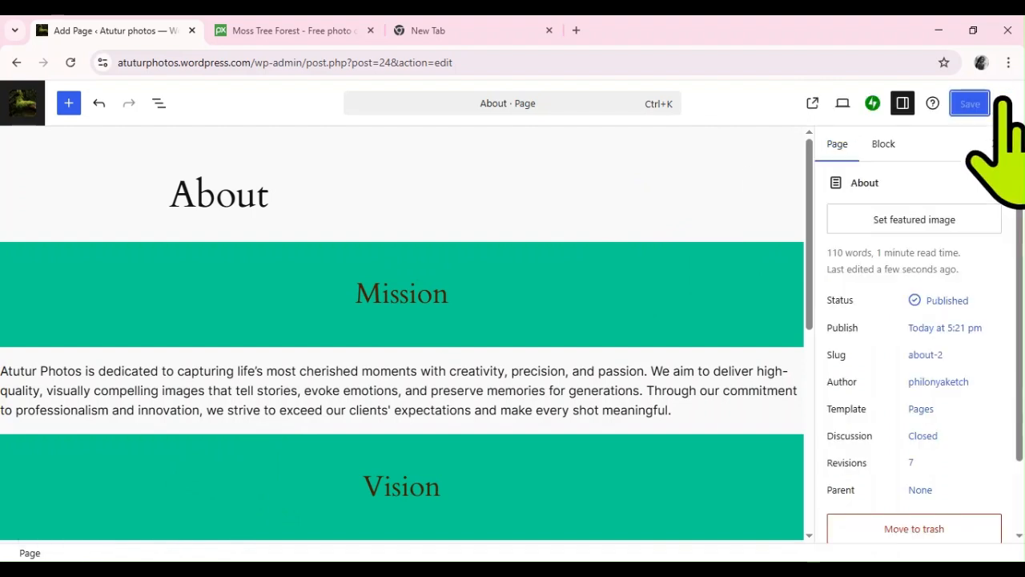
# View the published About page and check its sections from the title down to the footer.
pyautogui.click(813, 105)
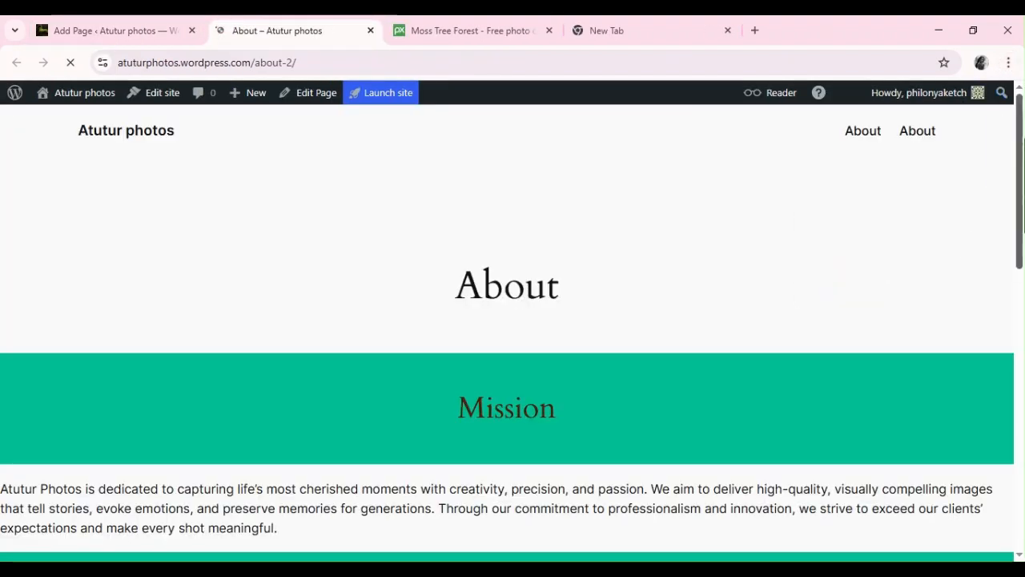
pyautogui.moveTo(1020, 160); pyautogui.dragTo(1015, 413)
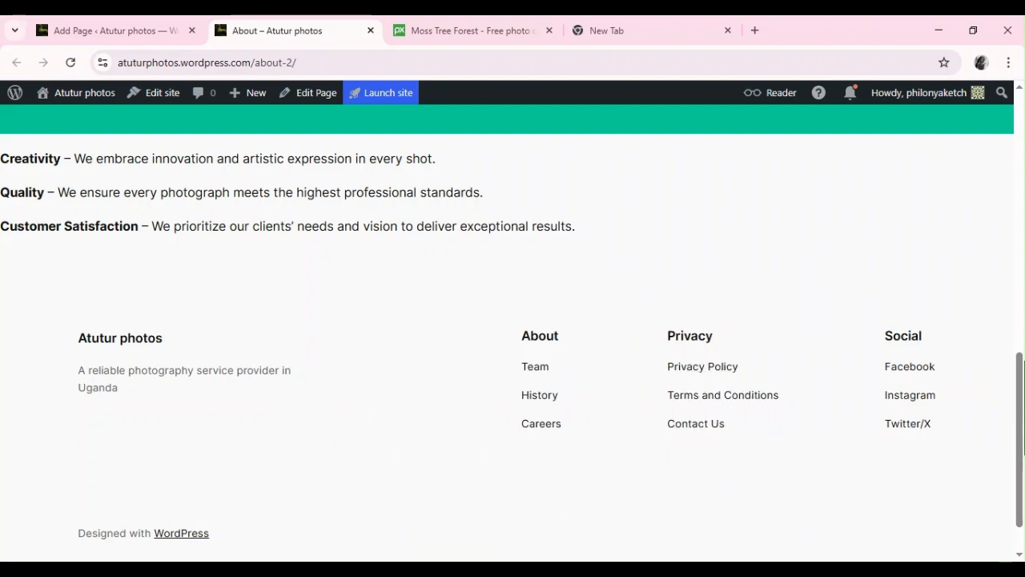
pyautogui.moveTo(1017, 405); pyautogui.dragTo(1016, 362)
pyautogui.moveTo(1016, 405)
pyautogui.mouseDown()
pyautogui.moveTo(1014, 457)
pyautogui.moveTo(1016, 398)
pyautogui.mouseUp()
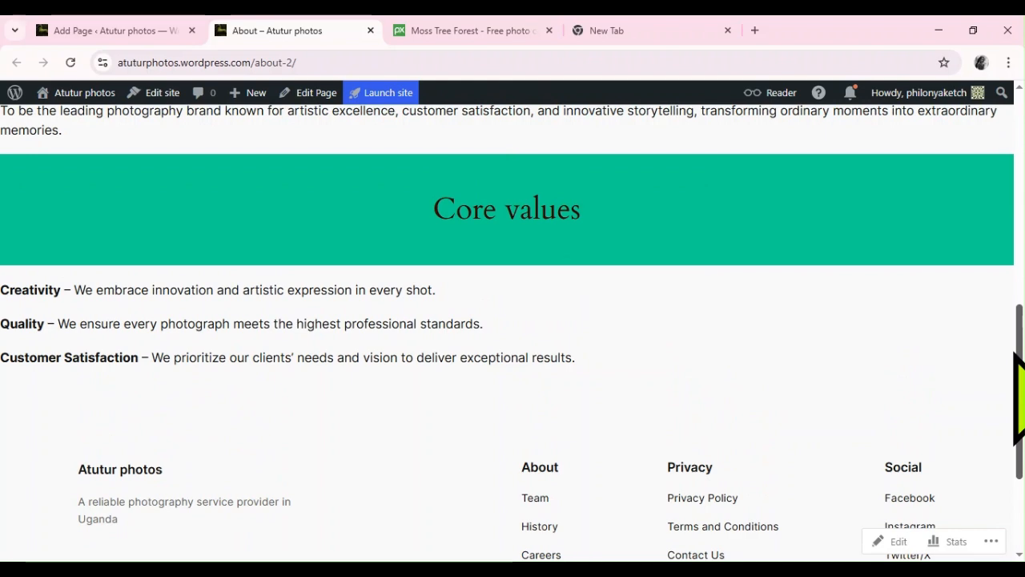
pyautogui.moveTo(1016, 354); pyautogui.dragTo(1015, 397)
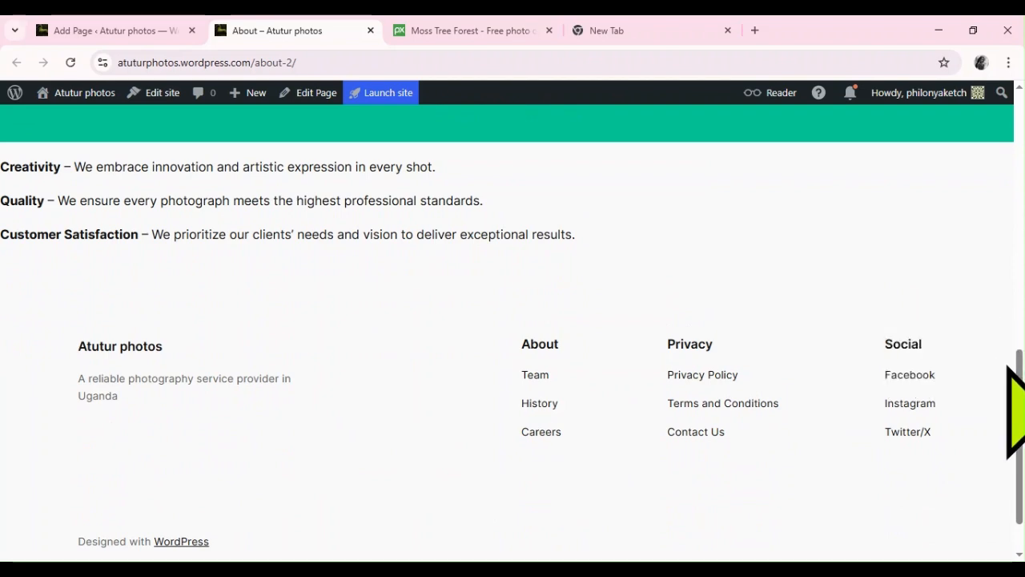
pyautogui.moveTo(1022, 417); pyautogui.dragTo(1006, 184)
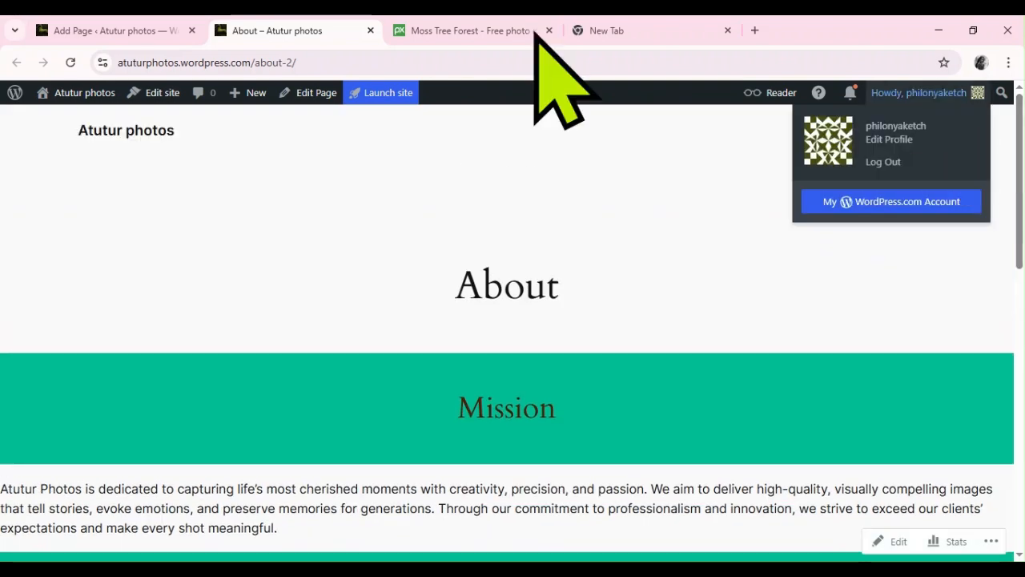
# Return to the About page editor and look through the templates offered for swapping, without choosing one.
pyautogui.click(98, 24)
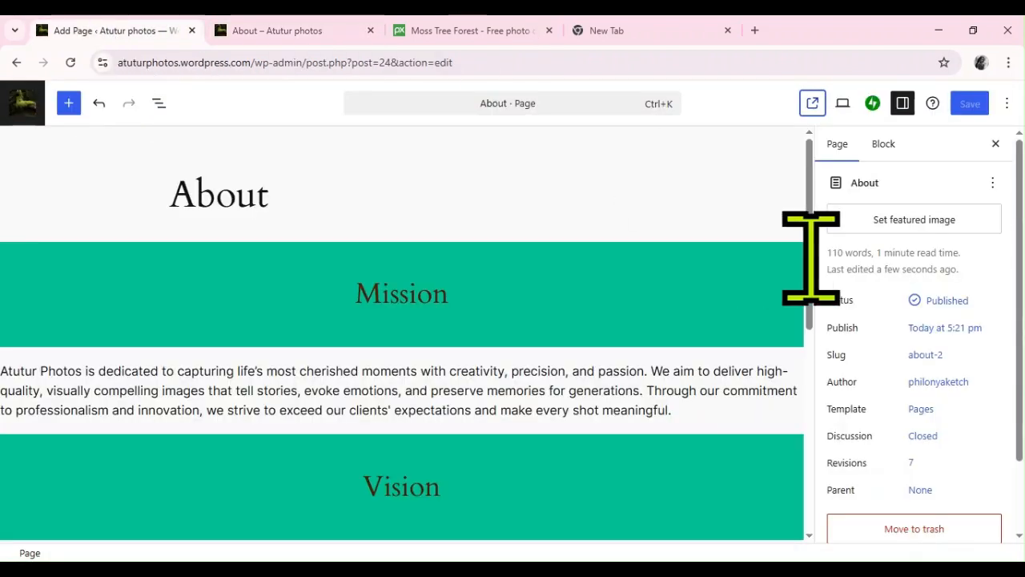
pyautogui.click(921, 410)
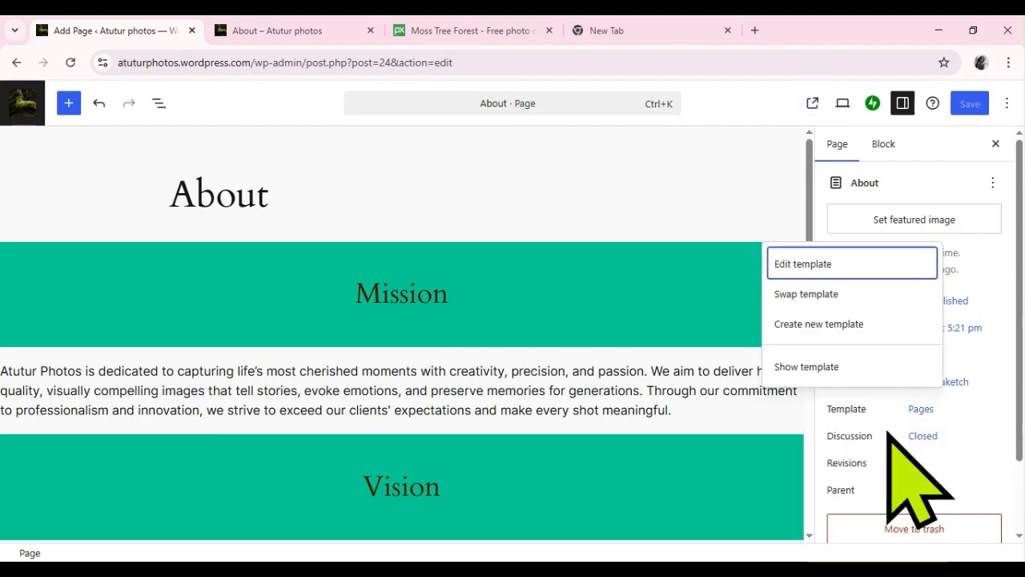
pyautogui.click(844, 303)
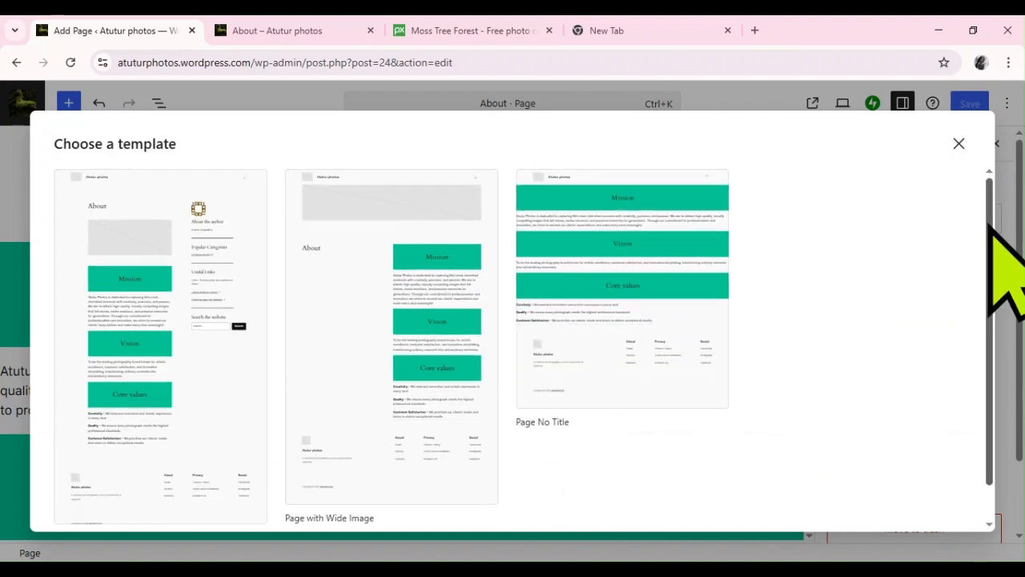
pyautogui.moveTo(989, 225); pyautogui.dragTo(943, 151)
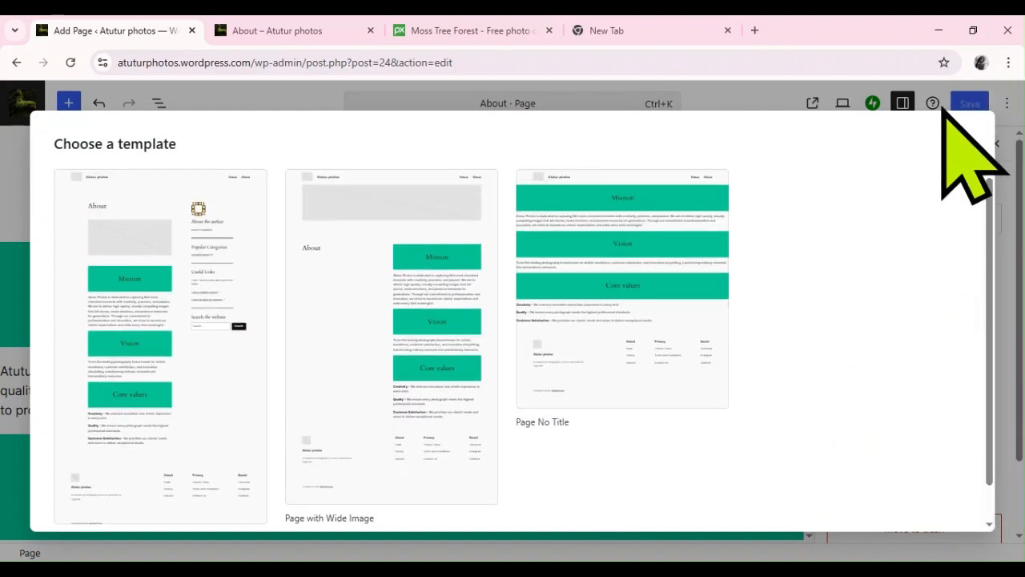
pyautogui.click(959, 145)
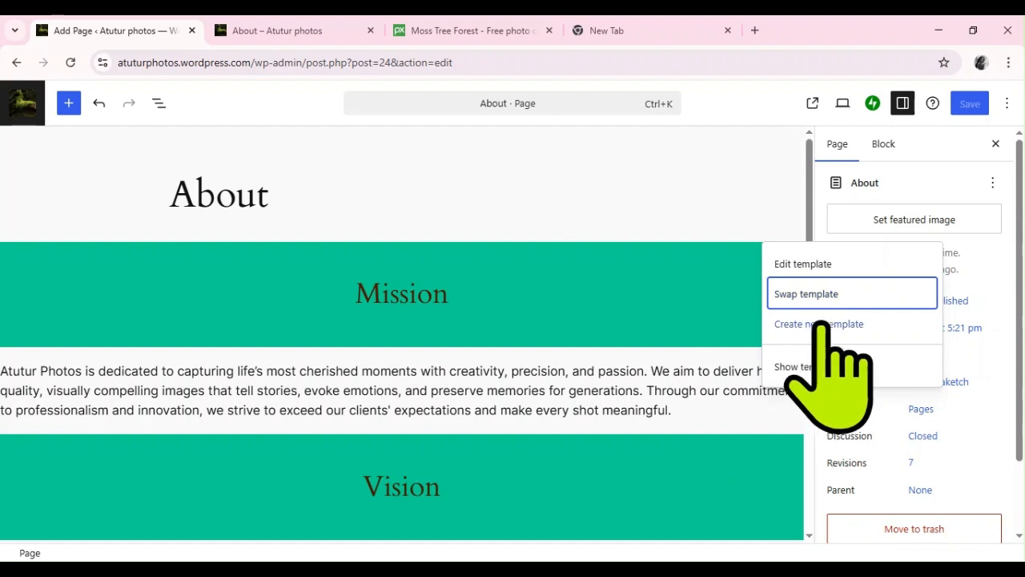
pyautogui.click(707, 491)
# Review the live About page's full layout and footer again, and go back to its editor.
pyautogui.click(301, 41)
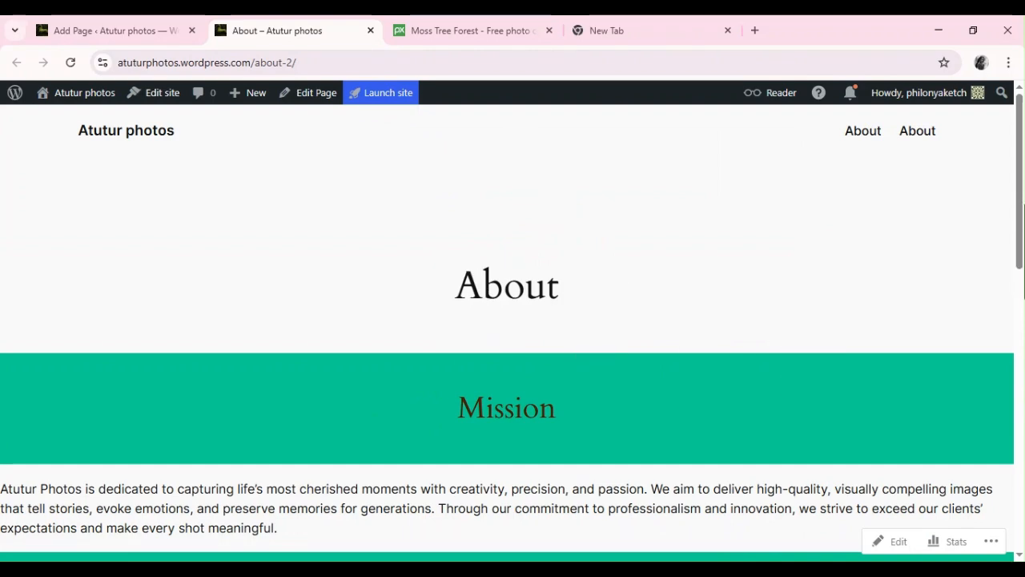
pyautogui.moveTo(1019, 215); pyautogui.dragTo(1022, 490)
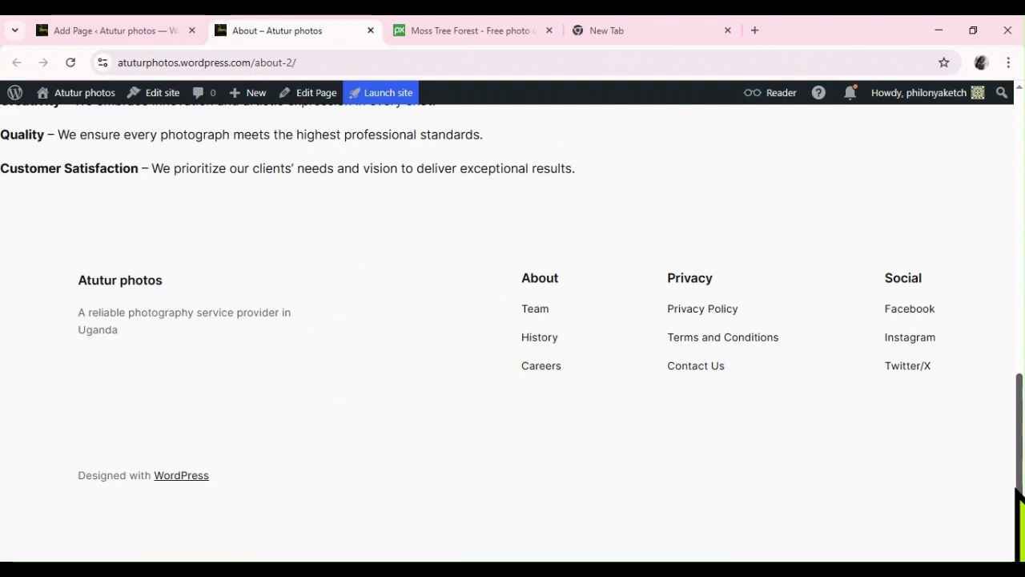
pyautogui.moveTo(1022, 512)
pyautogui.mouseDown()
pyautogui.moveTo(1020, 491)
pyautogui.moveTo(1021, 504)
pyautogui.mouseUp()
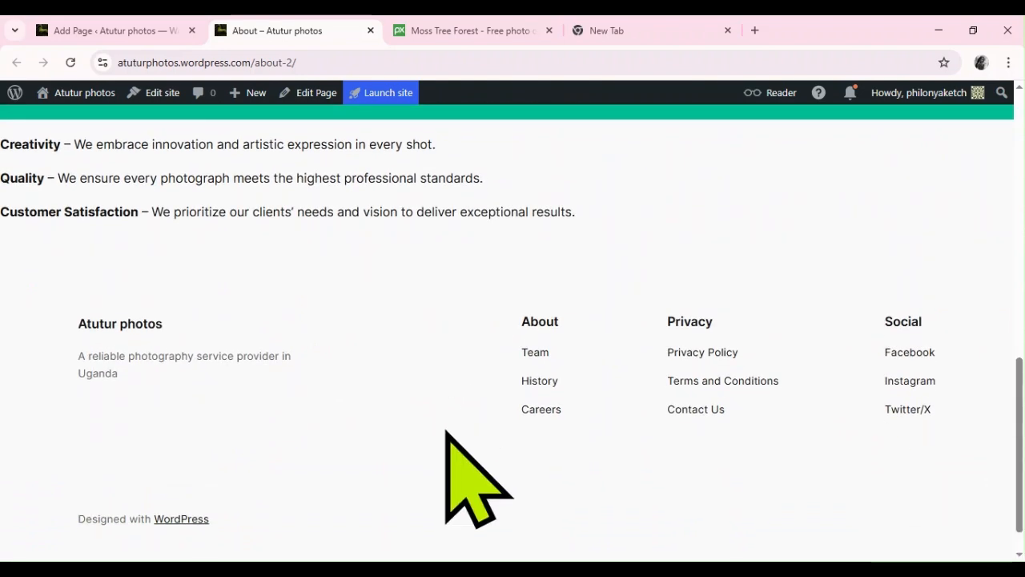
pyautogui.moveTo(1021, 457); pyautogui.dragTo(979, 64)
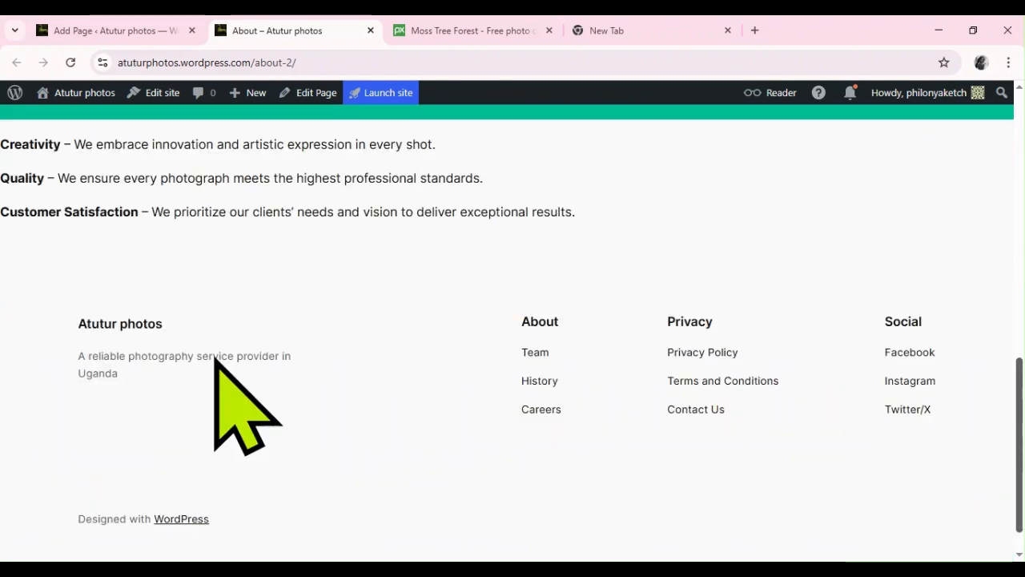
pyautogui.moveTo(214, 358); pyautogui.dragTo(1011, 240)
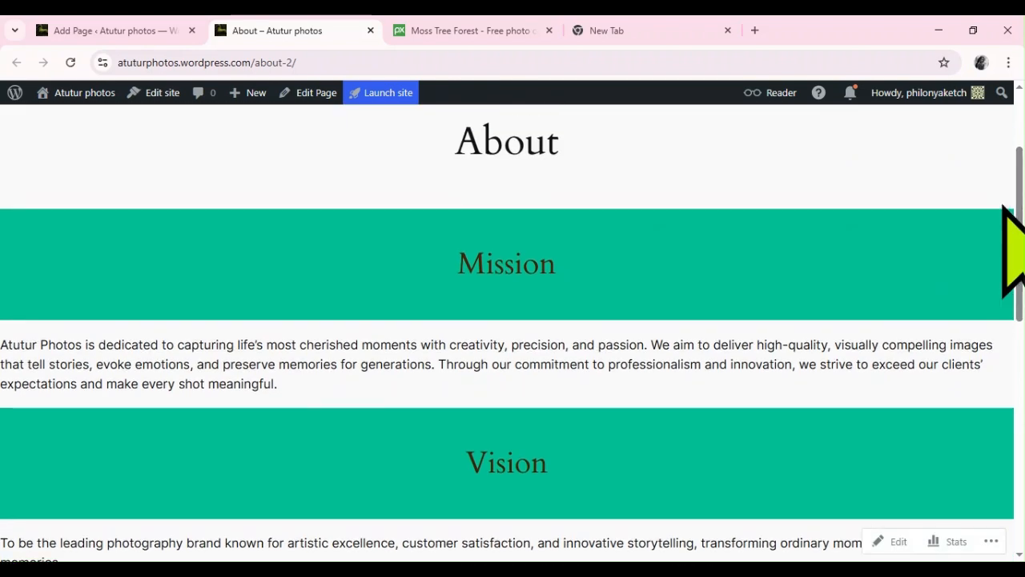
pyautogui.click(128, 30)
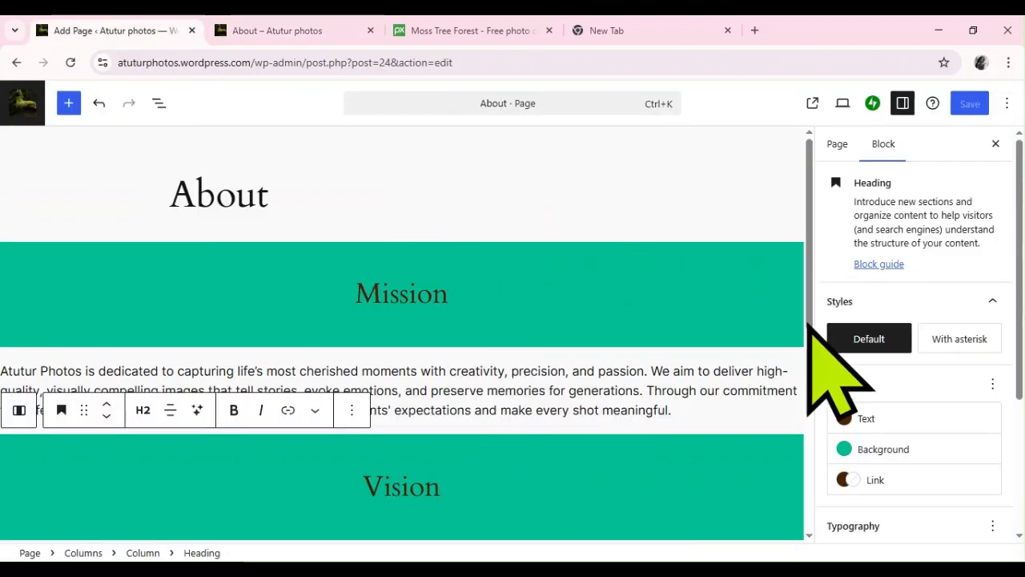
# Create a new page from the live site, title it Gallery and close the pattern inserter.
pyautogui.click(264, 19)
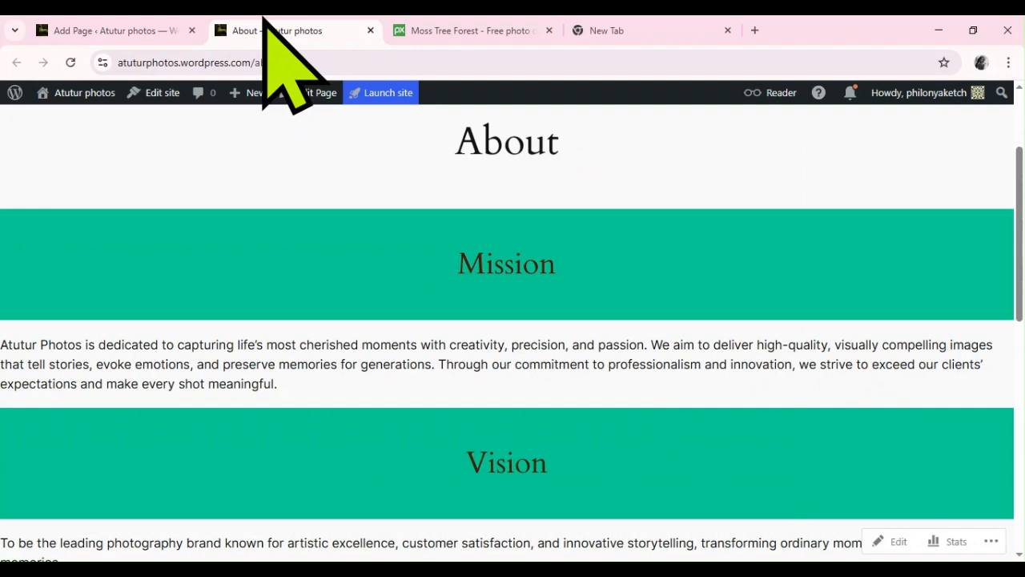
pyautogui.moveTo(241, 96)
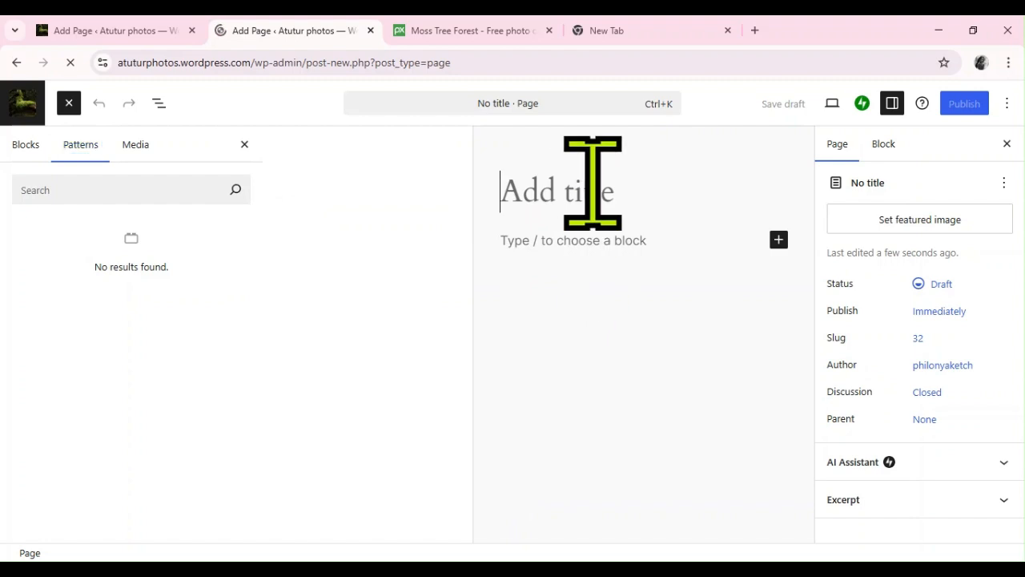
pyautogui.write('G')
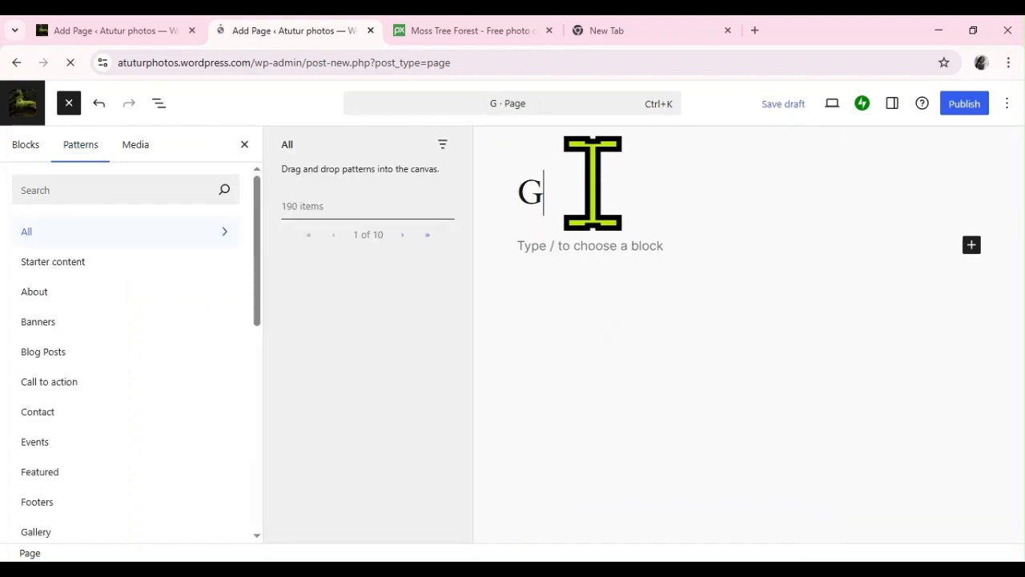
pyautogui.write('allery')
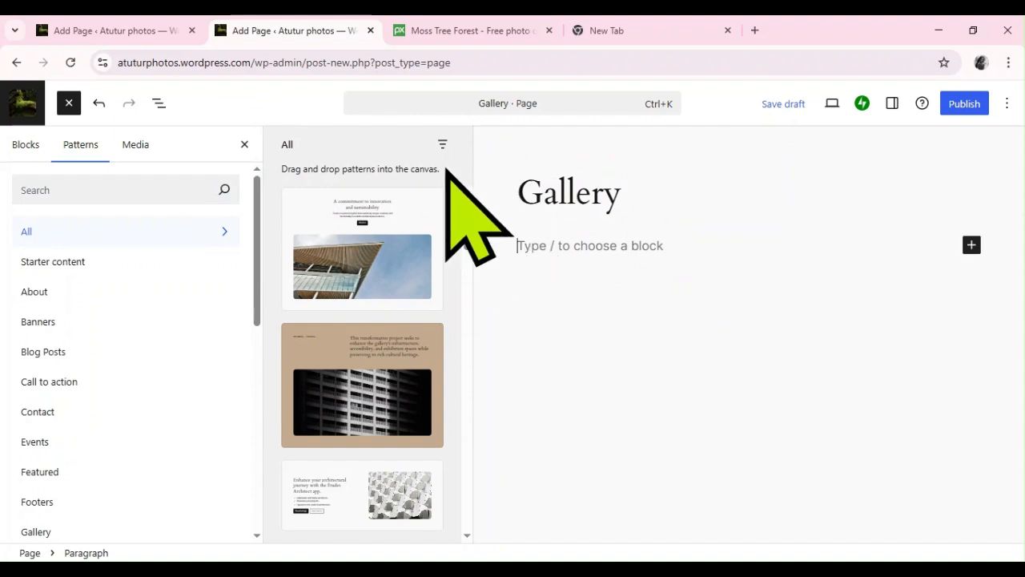
pyautogui.click(244, 145)
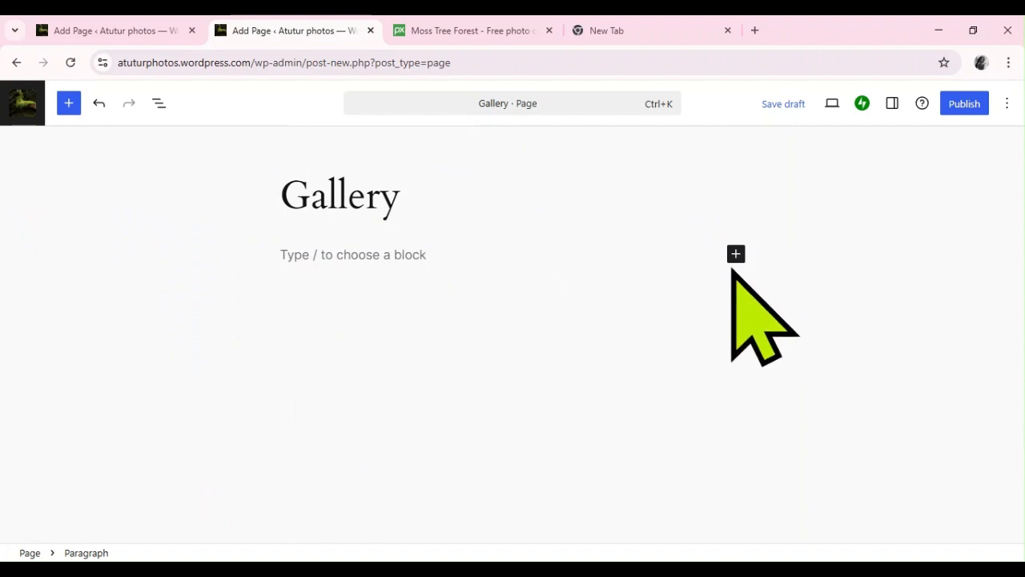
# Insert a full-width Columns block with the single-column 100 layout below the Gallery title.
pyautogui.click(736, 257)
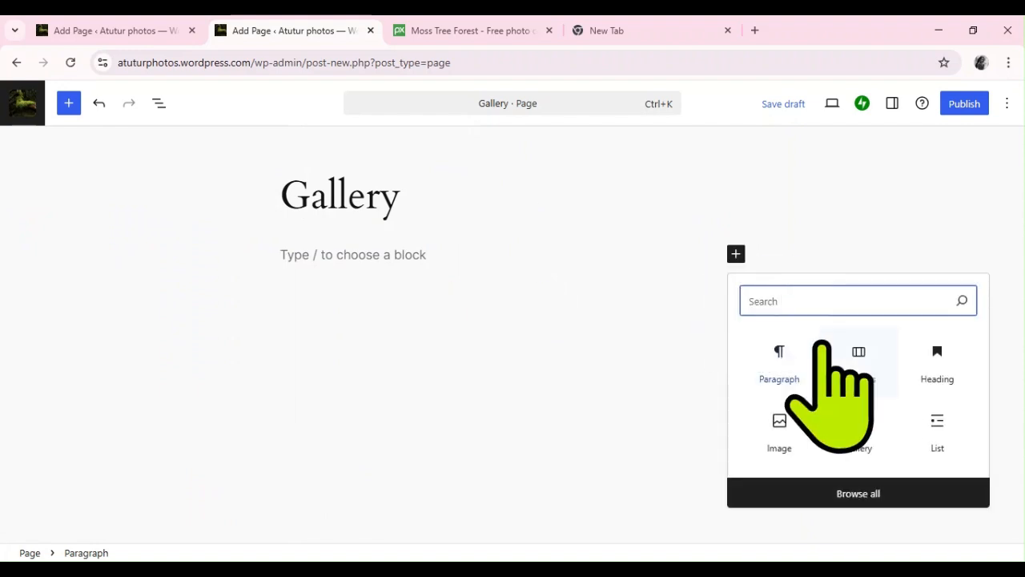
pyautogui.click(849, 361)
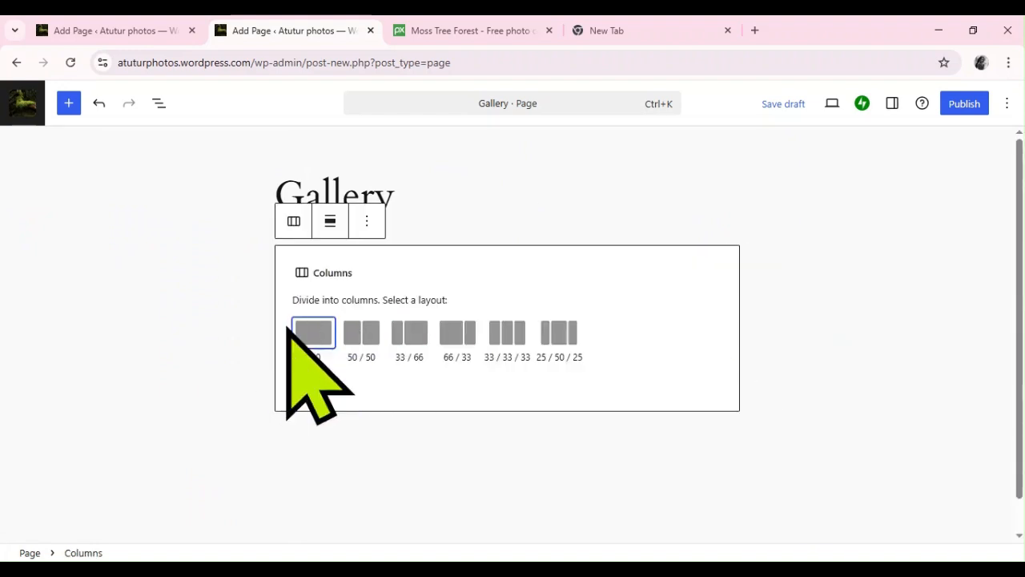
pyautogui.click(329, 221)
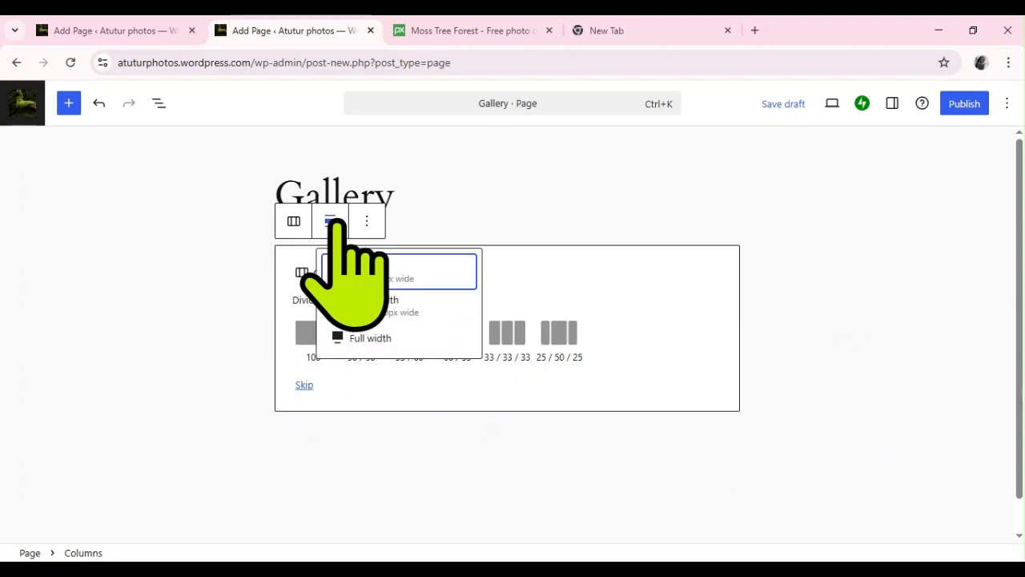
pyautogui.click(384, 339)
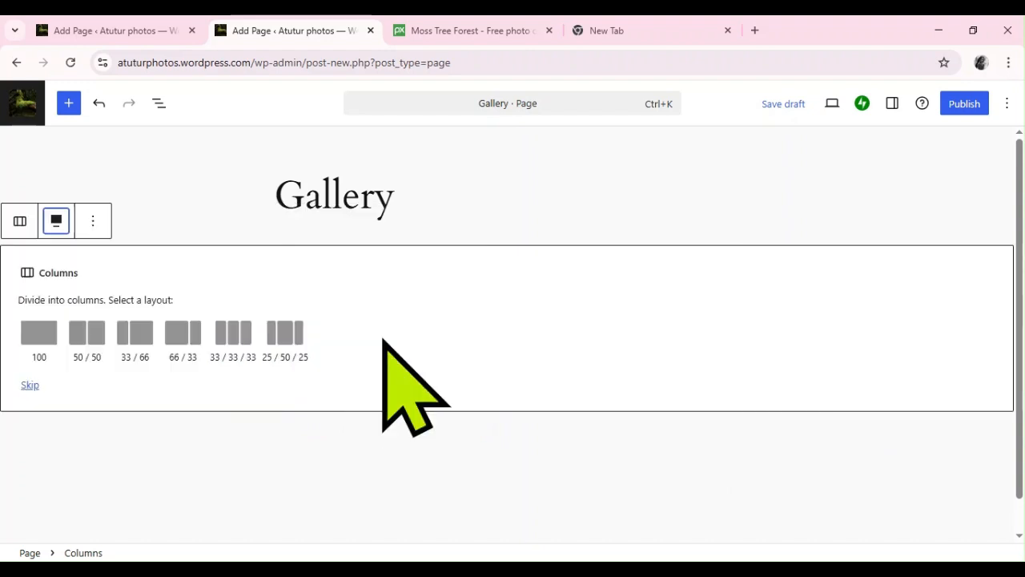
pyautogui.click(32, 334)
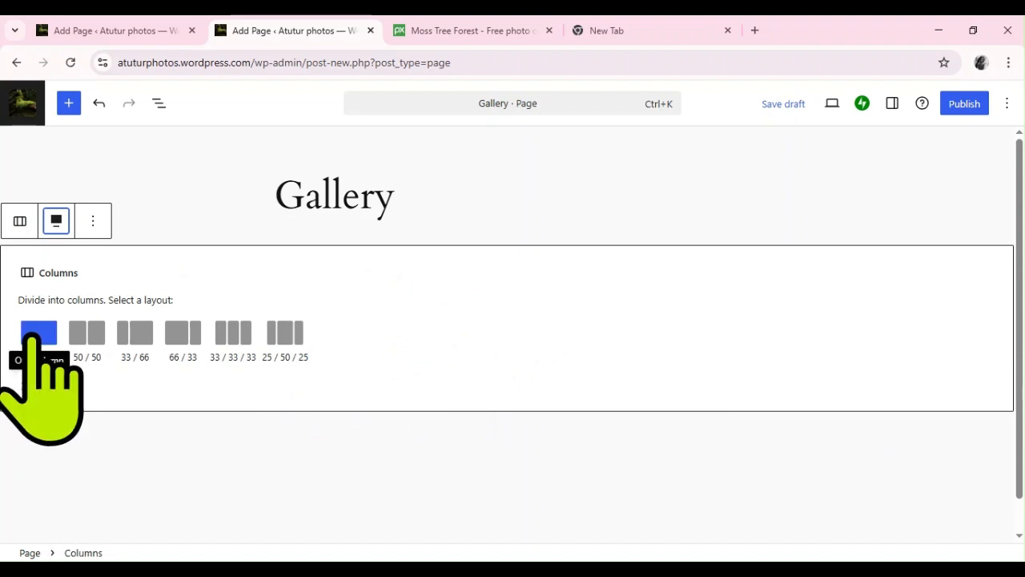
pyautogui.click(32, 335)
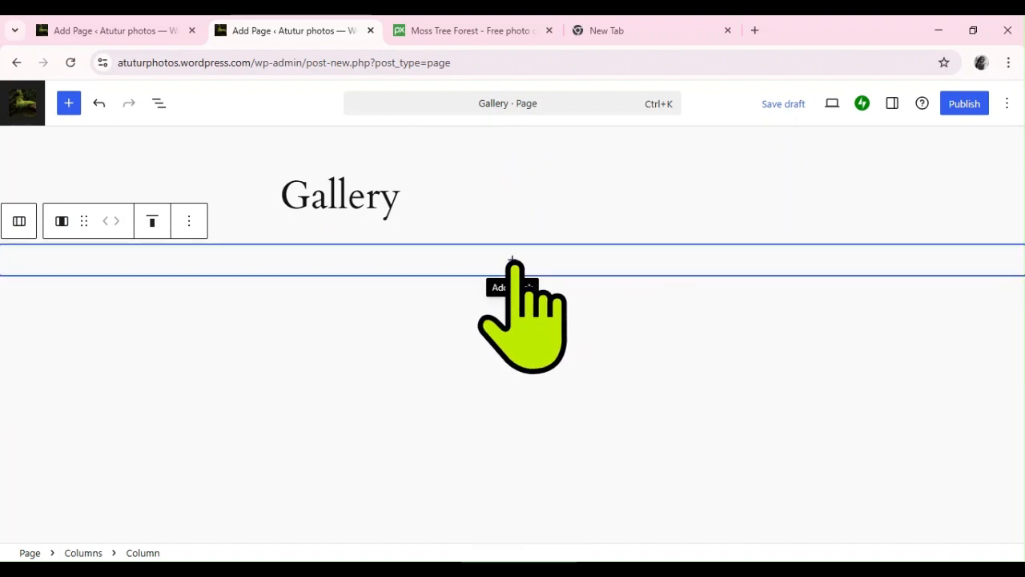
# Nest a Columns block with the three equal columns layout inside the full-width column.
pyautogui.click(513, 261)
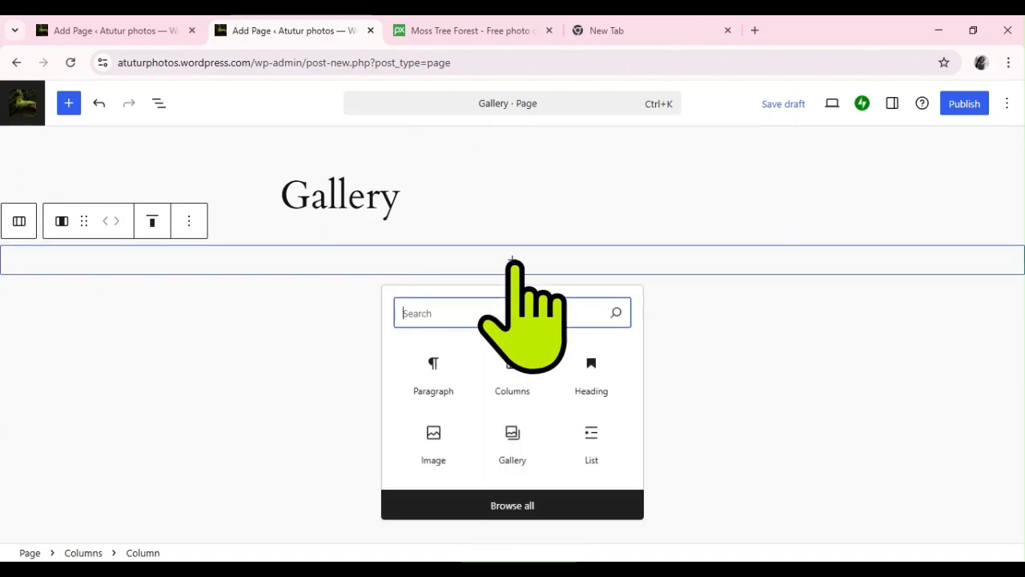
pyautogui.click(514, 381)
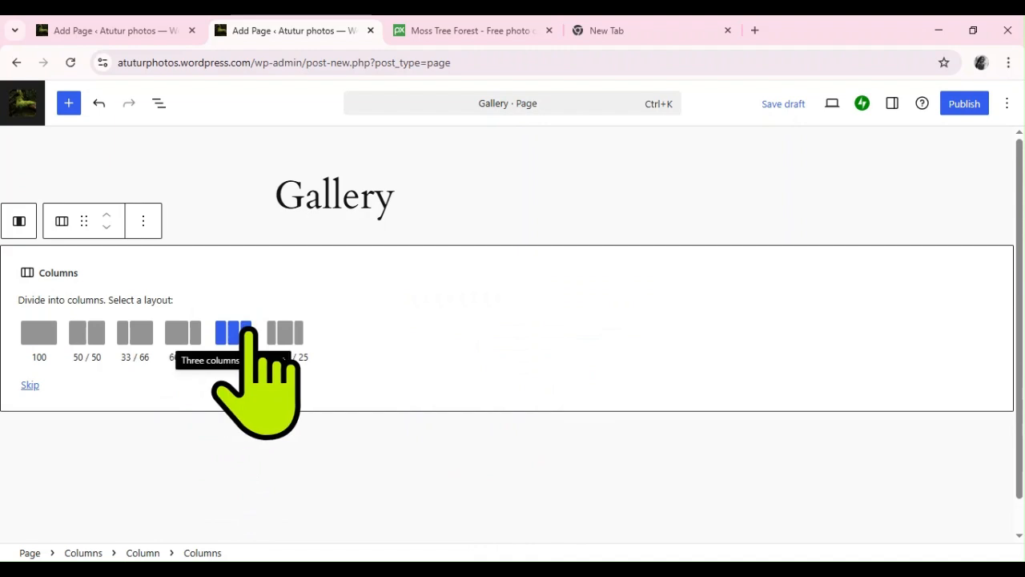
pyautogui.click(247, 330)
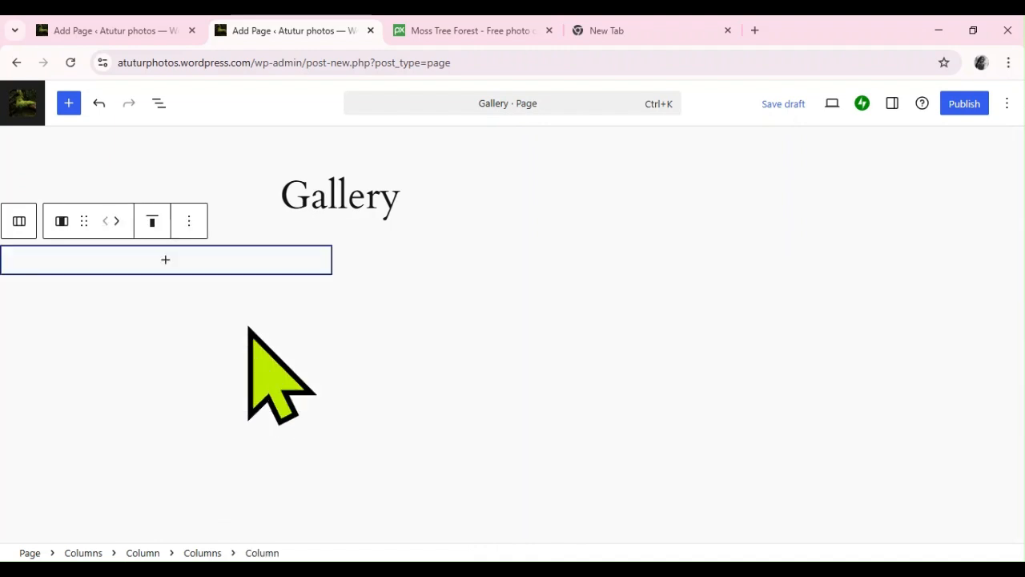
# Add an Image block to the first of the three columns and keep it selected.
pyautogui.click(165, 258)
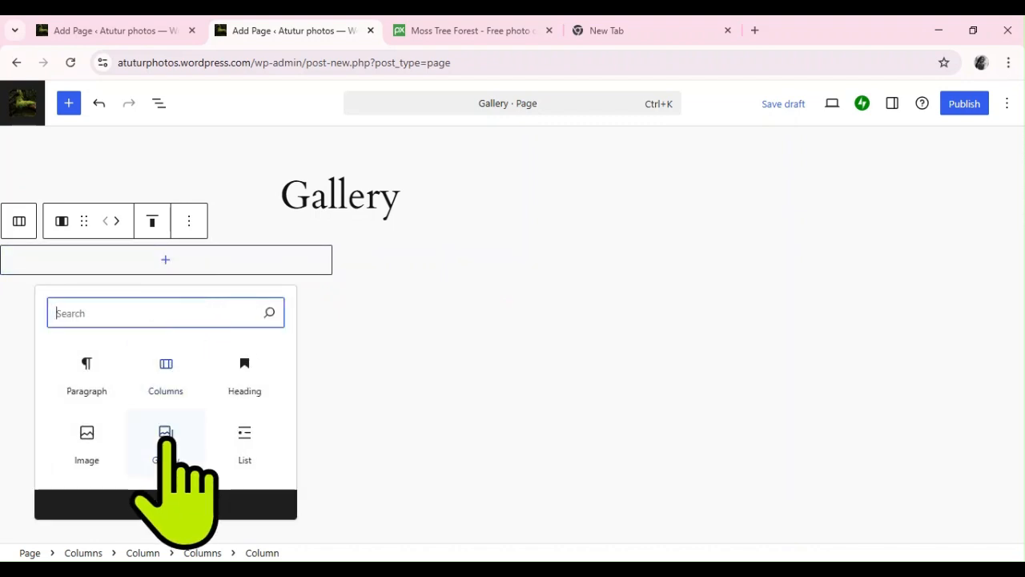
pyautogui.click(88, 440)
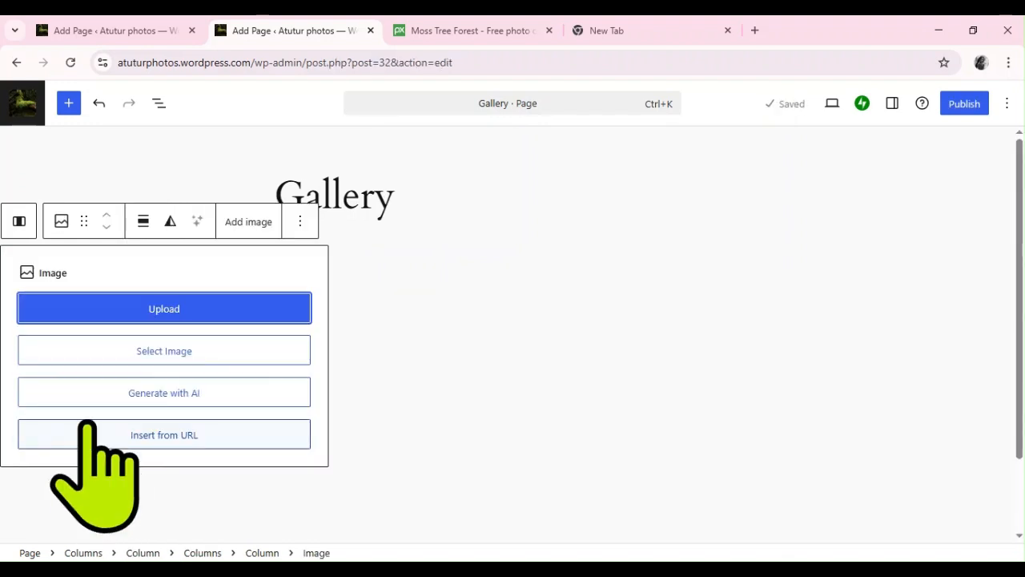
pyautogui.click(186, 353)
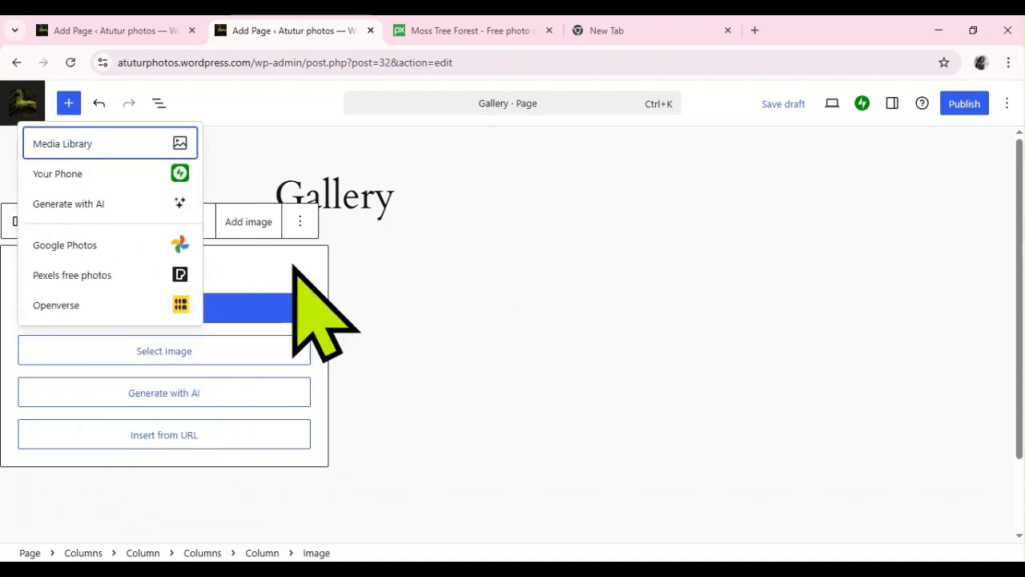
pyautogui.click(406, 294)
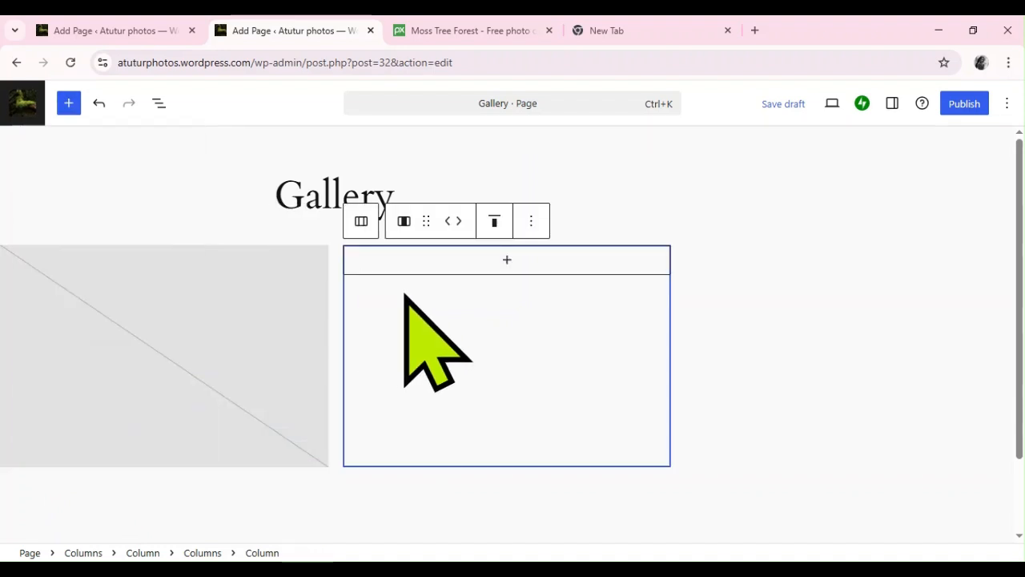
pyautogui.click(261, 339)
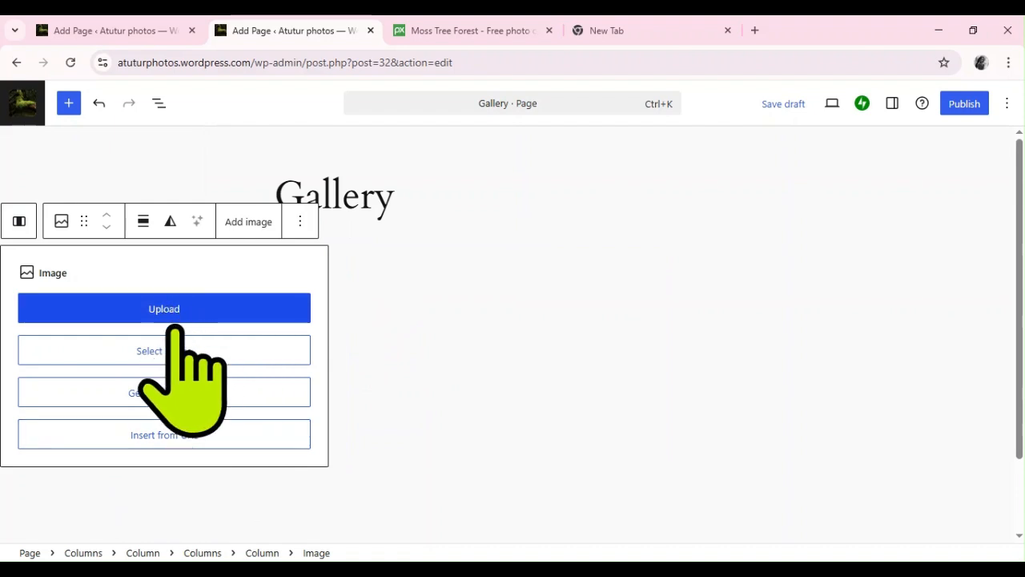
# Fill the first column's image block with moss-7881439_1280-3.jpg from the Media Library, giving it the alt text "green photos in Uganda".
pyautogui.click(170, 361)
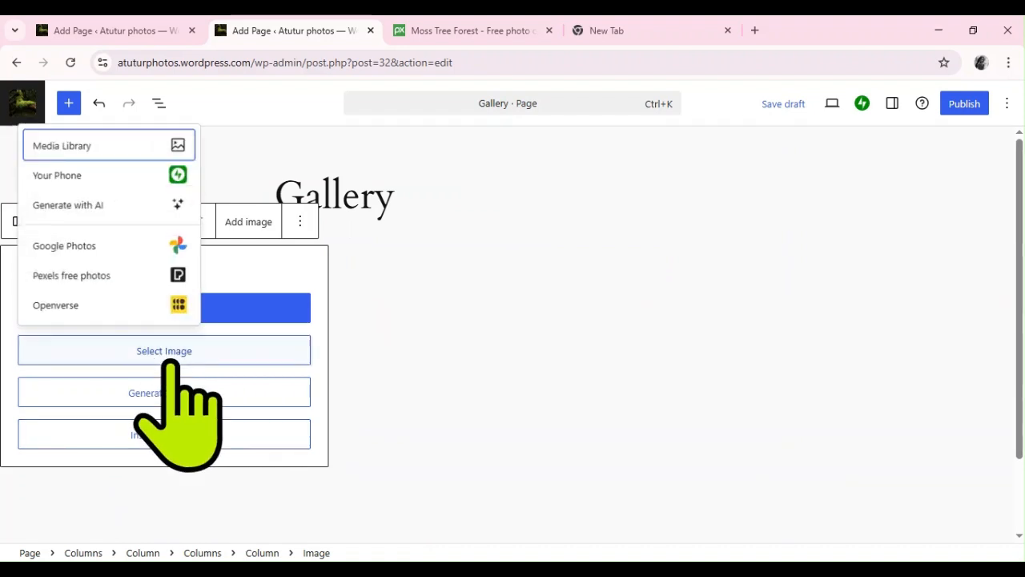
pyautogui.click(106, 141)
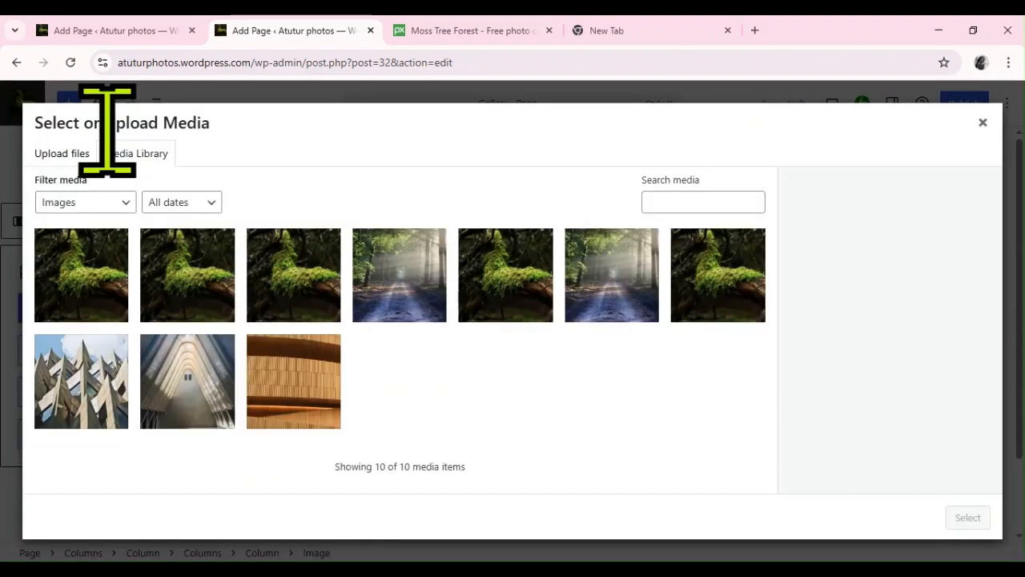
pyautogui.click(116, 285)
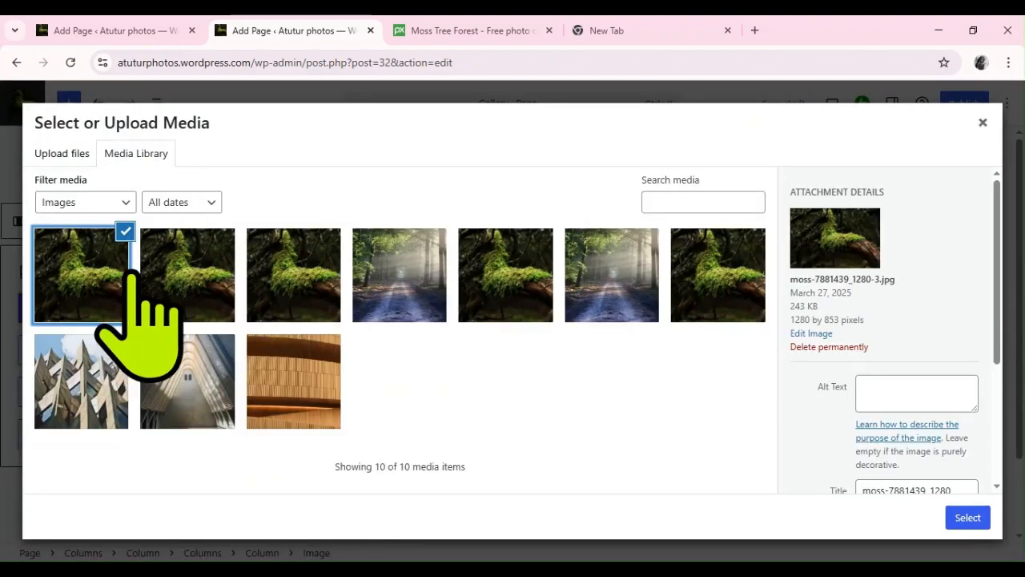
pyautogui.click(936, 401)
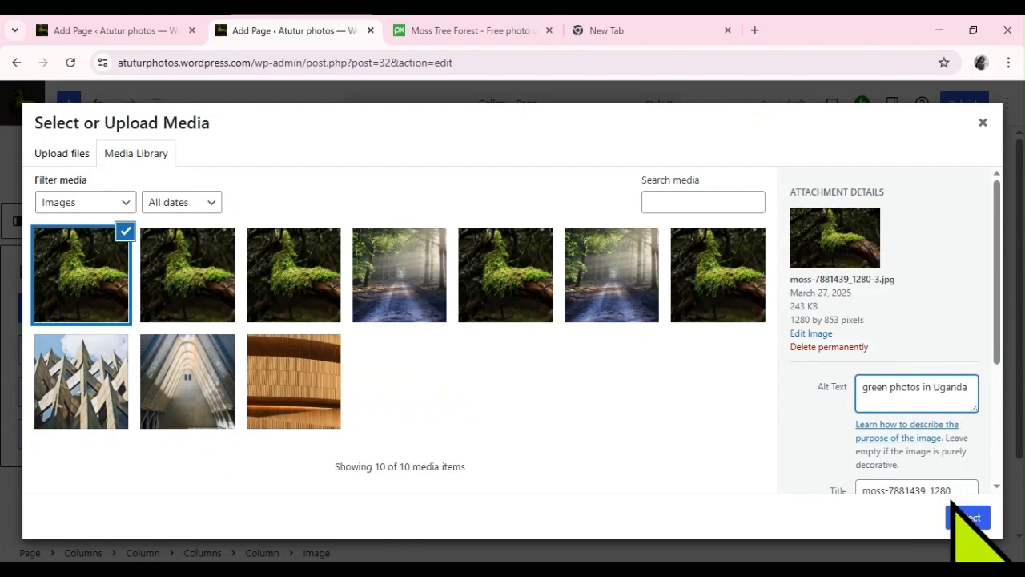
pyautogui.click(964, 525)
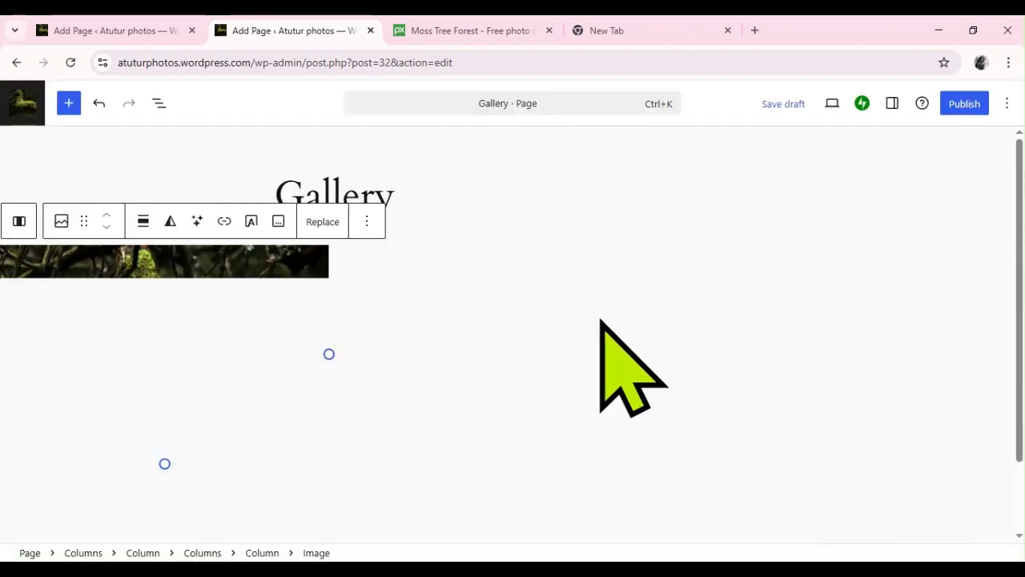
# Add an Image block to the second column and fill it with moss-7881439_1280-2.jpg from the Media Library.
pyautogui.click(474, 290)
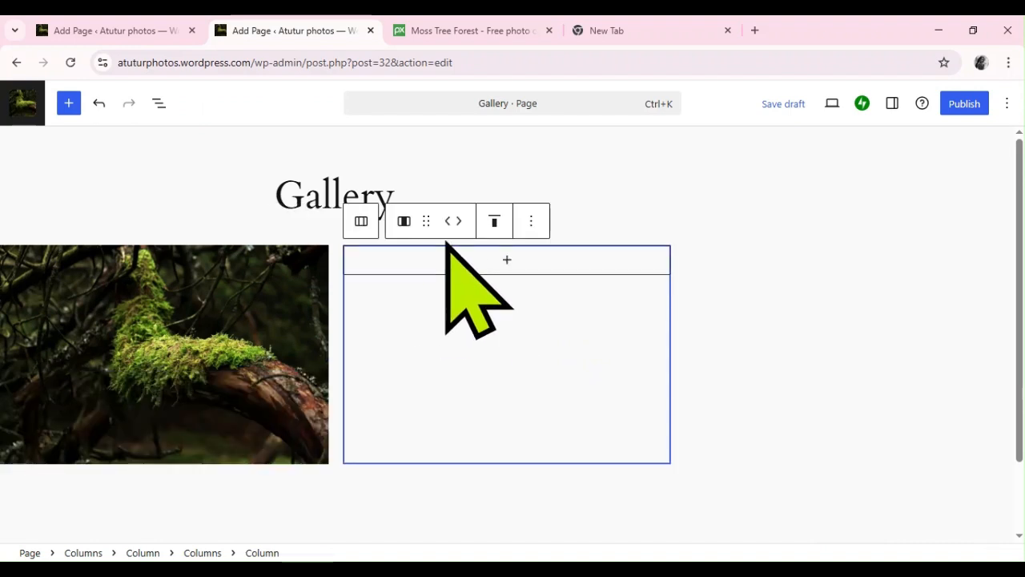
pyautogui.click(505, 259)
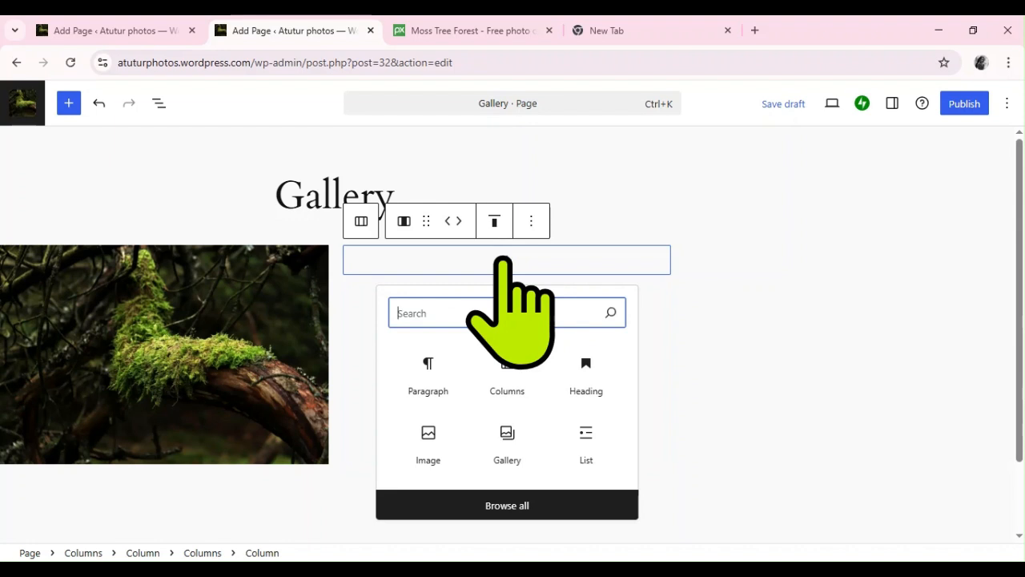
pyautogui.click(428, 440)
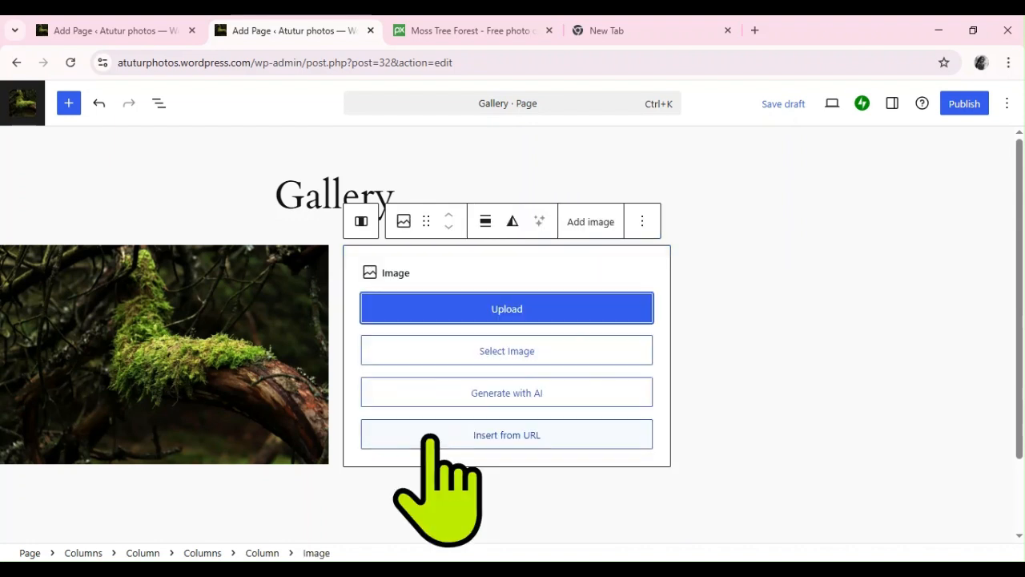
pyautogui.click(529, 352)
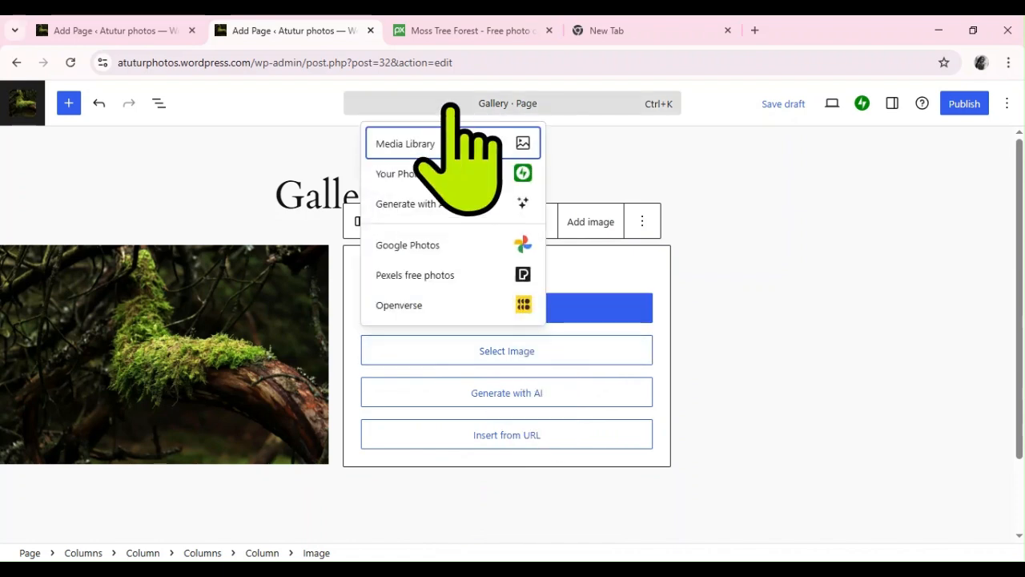
pyautogui.click(448, 142)
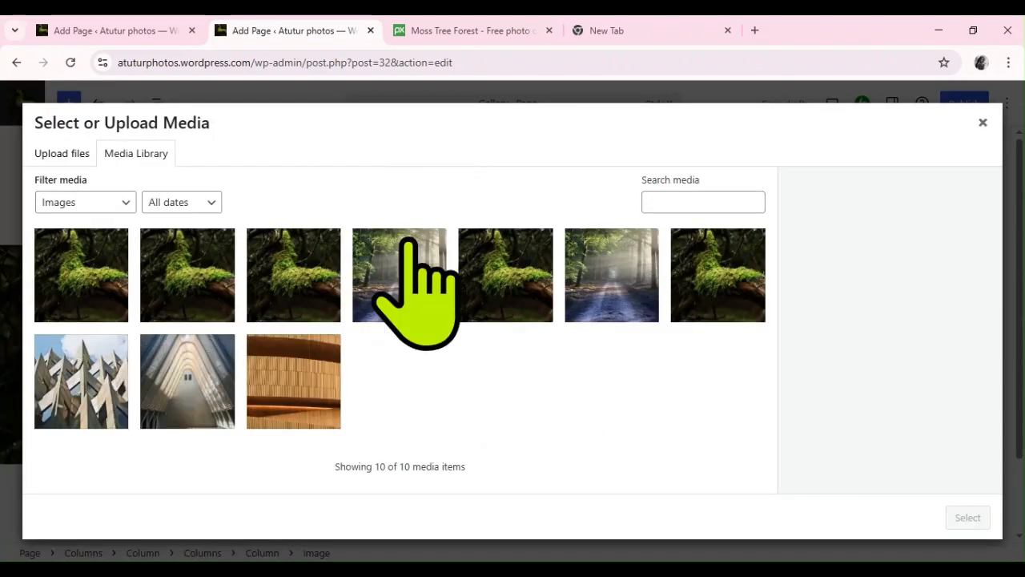
pyautogui.click(295, 296)
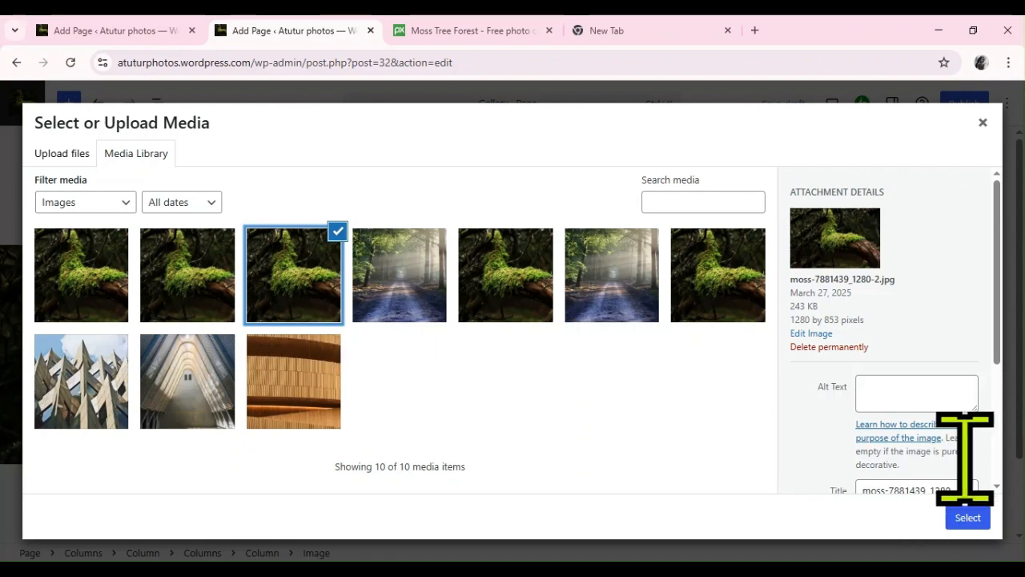
pyautogui.click(967, 517)
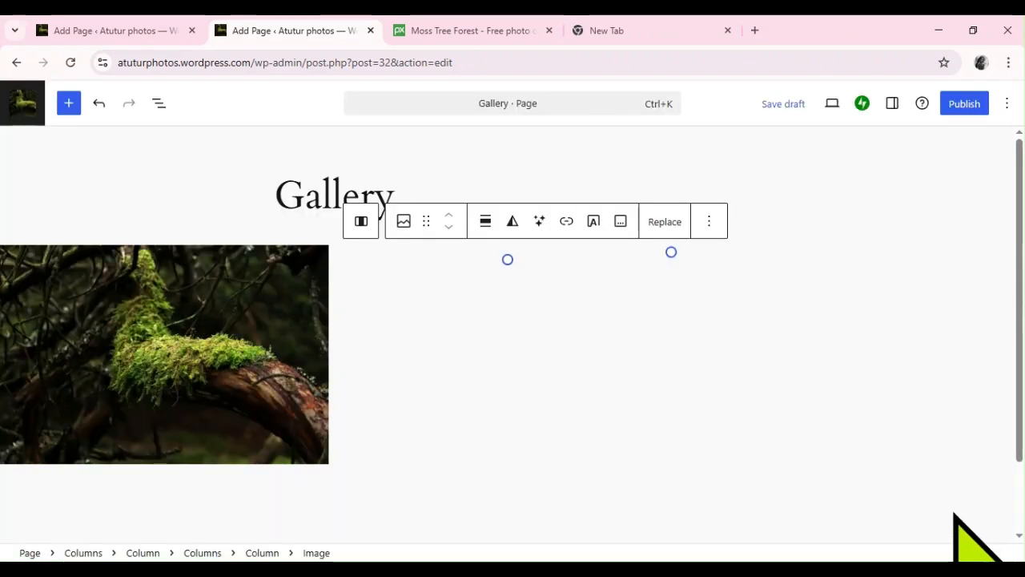
# Add a Gallery block to the third column containing the third moss photo from the Media Library.
pyautogui.click(771, 314)
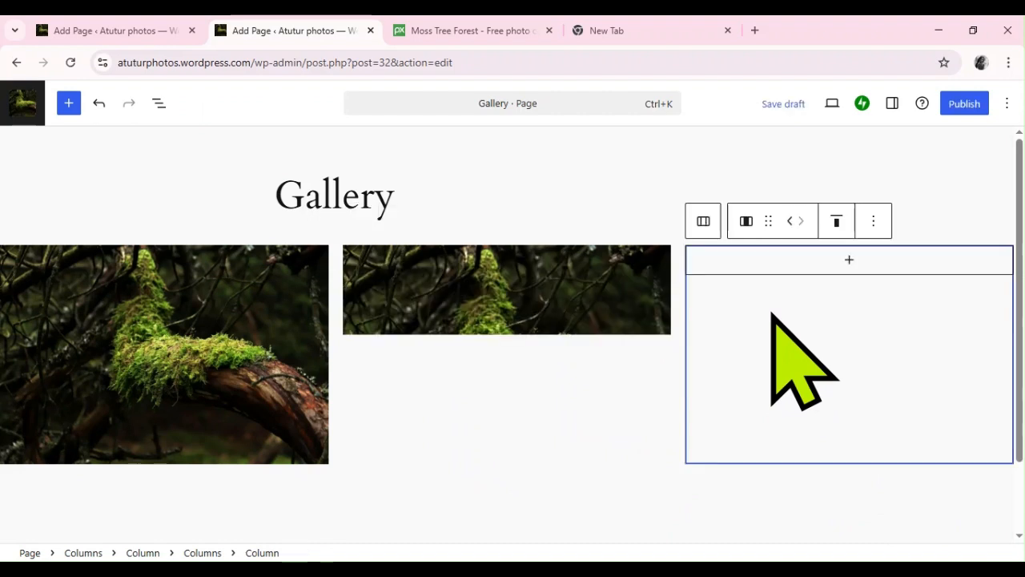
pyautogui.click(847, 259)
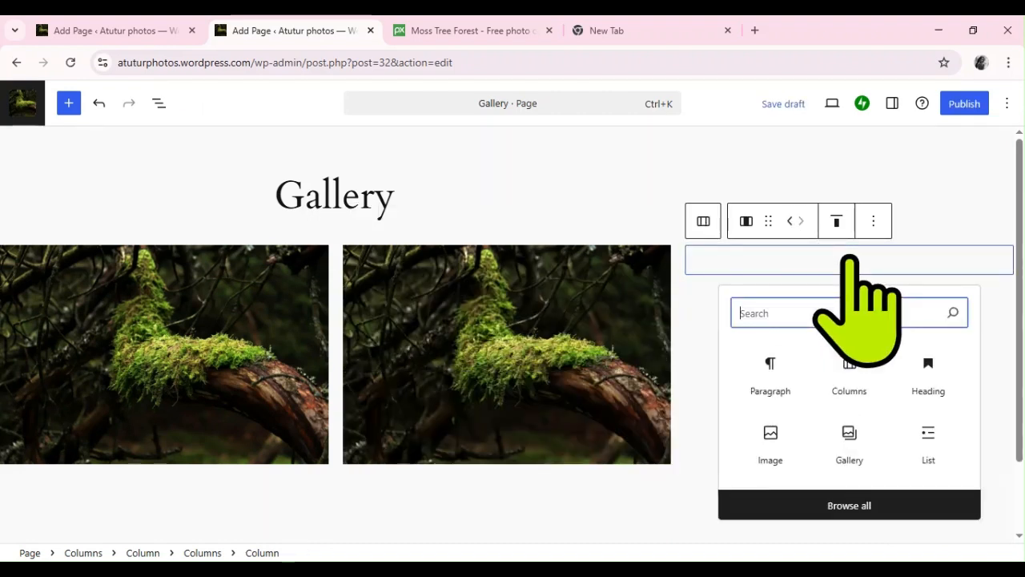
pyautogui.click(848, 445)
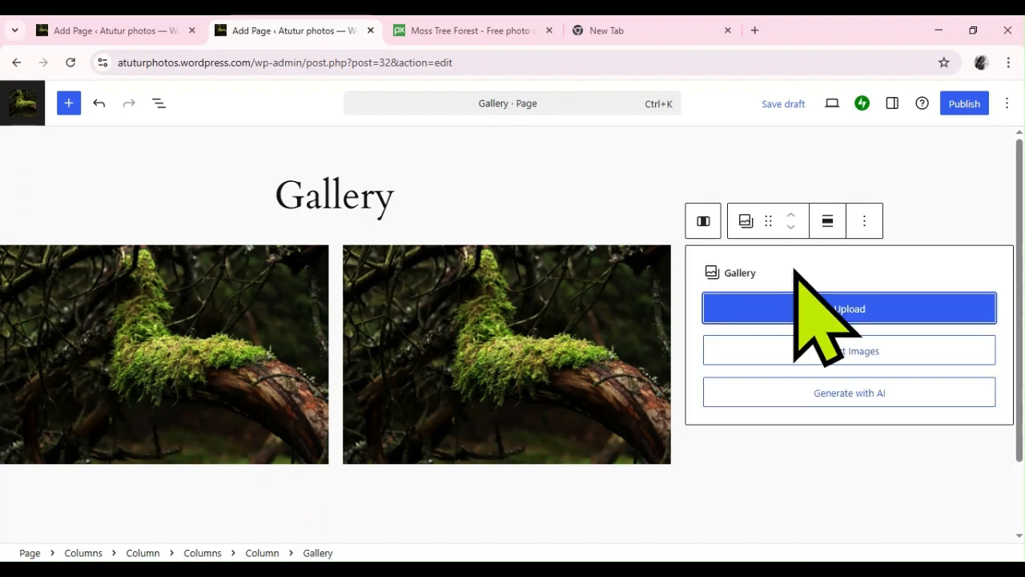
pyautogui.click(809, 352)
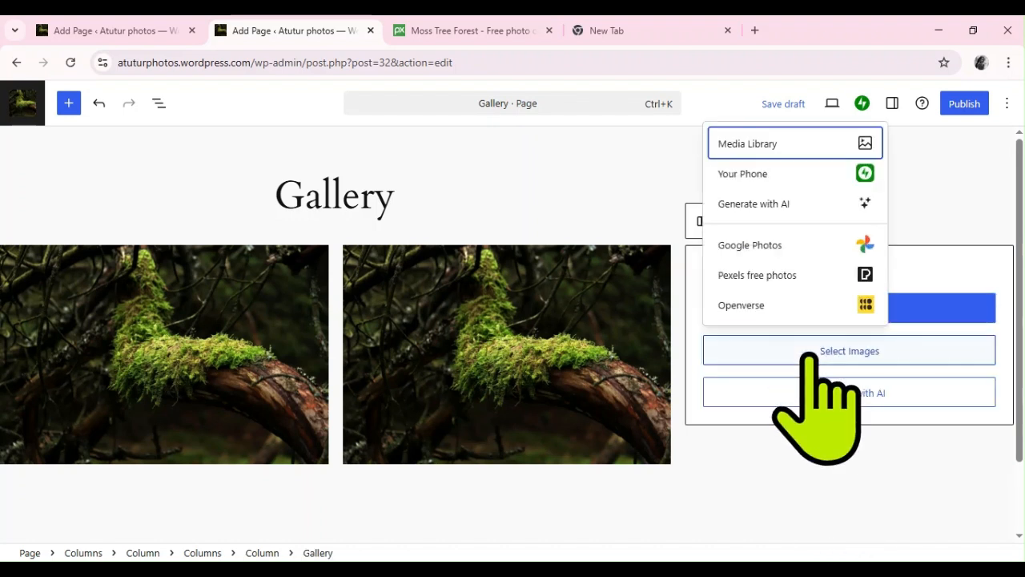
pyautogui.click(746, 142)
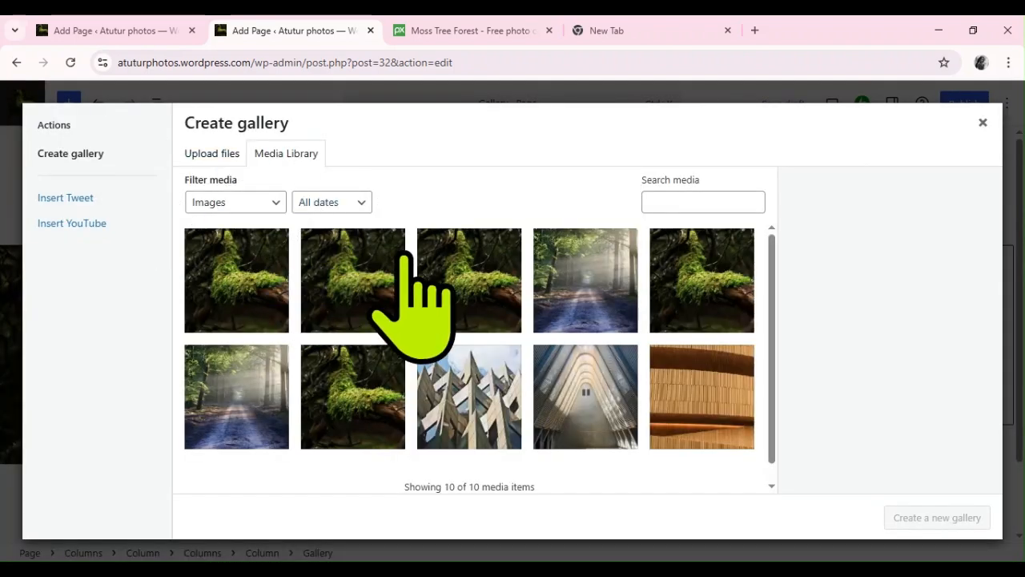
pyautogui.click(486, 295)
pyautogui.click(953, 516)
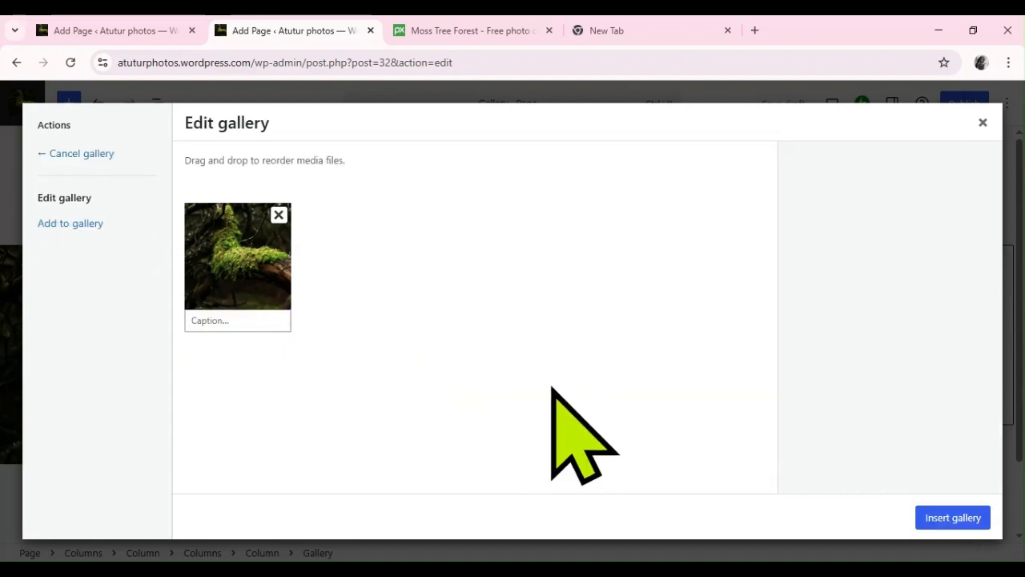
pyautogui.click(965, 521)
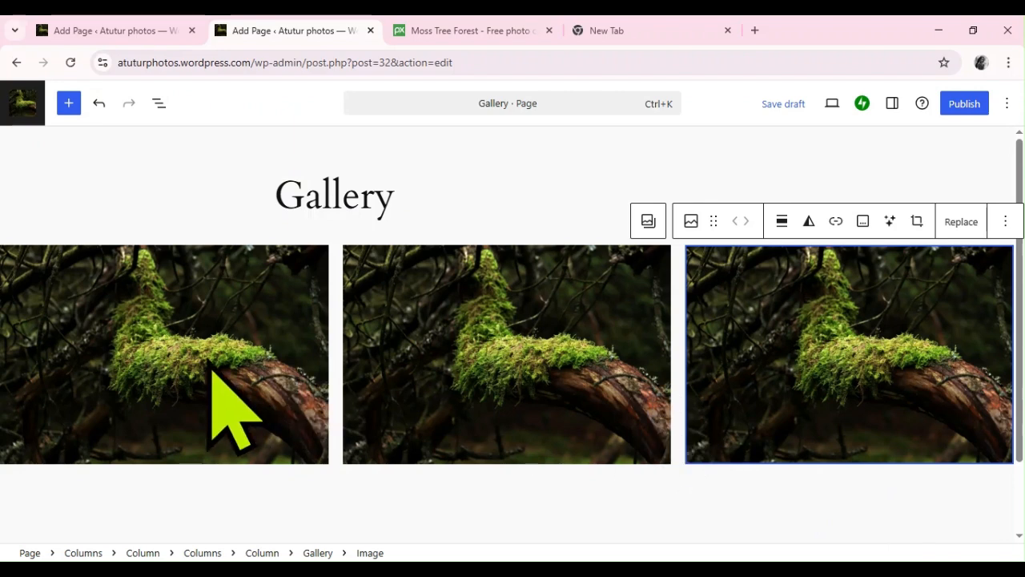
# Set the first column image's width and height to 400 px in its block settings.
pyautogui.click(211, 370)
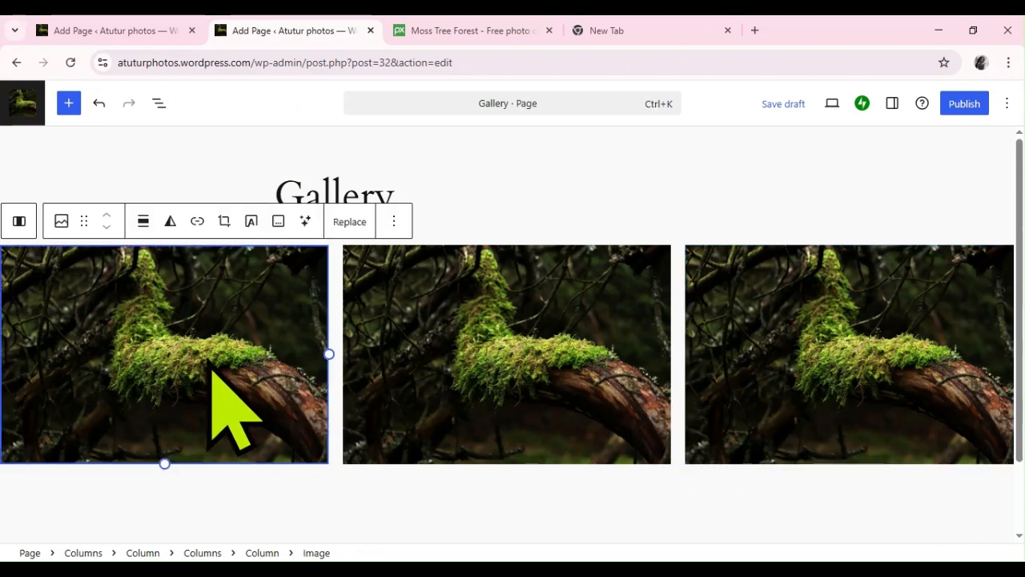
pyautogui.click(544, 352)
pyautogui.click(787, 344)
pyautogui.click(201, 338)
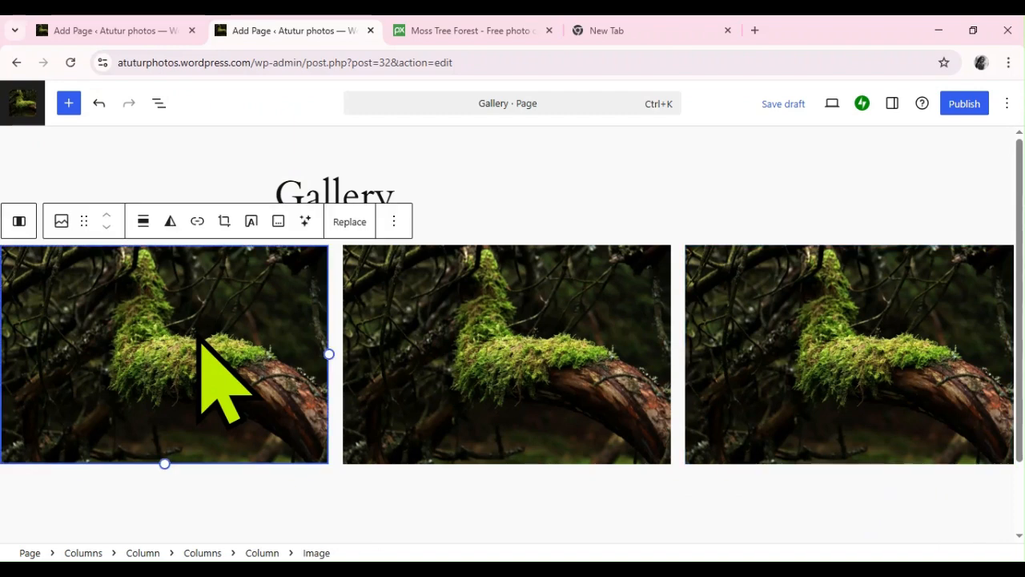
pyautogui.click(892, 103)
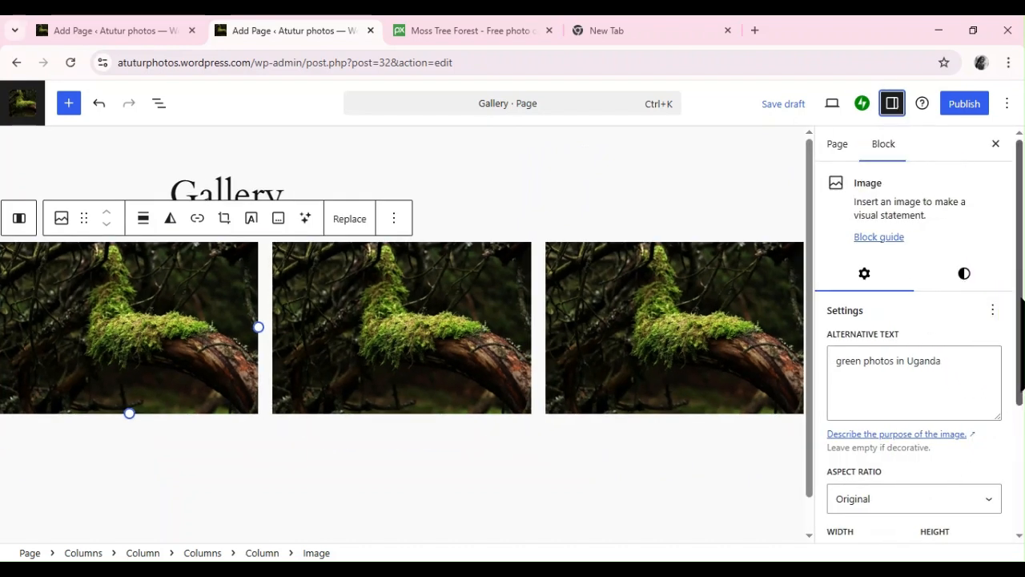
pyautogui.scroll(-3, 1020, 306)
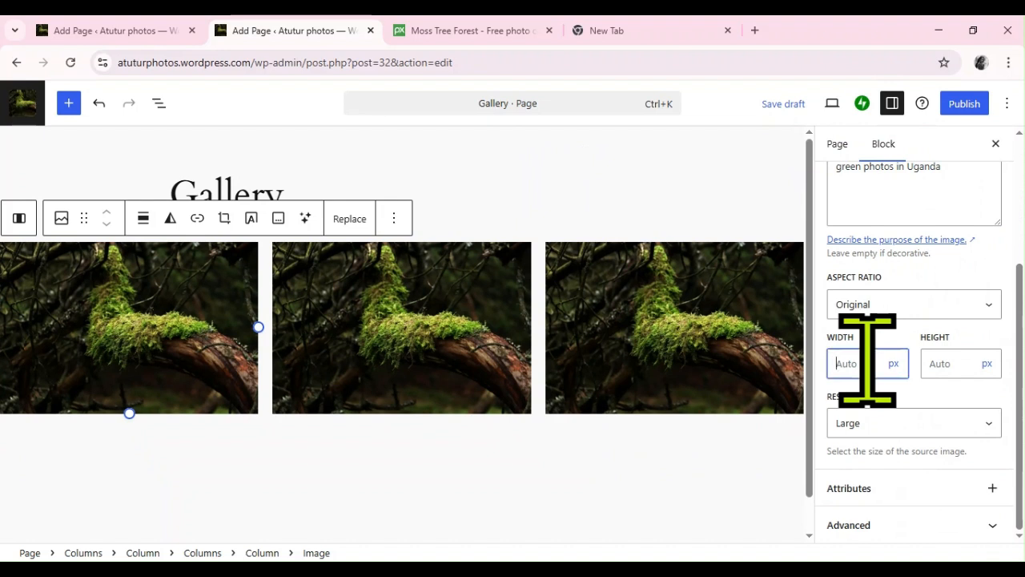
pyautogui.write('400')
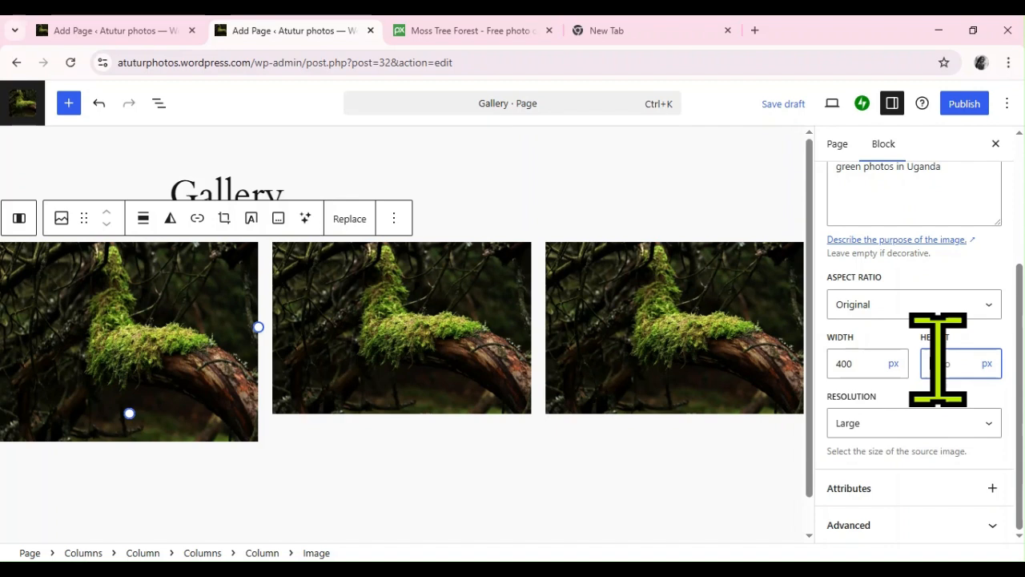
pyautogui.write('400')
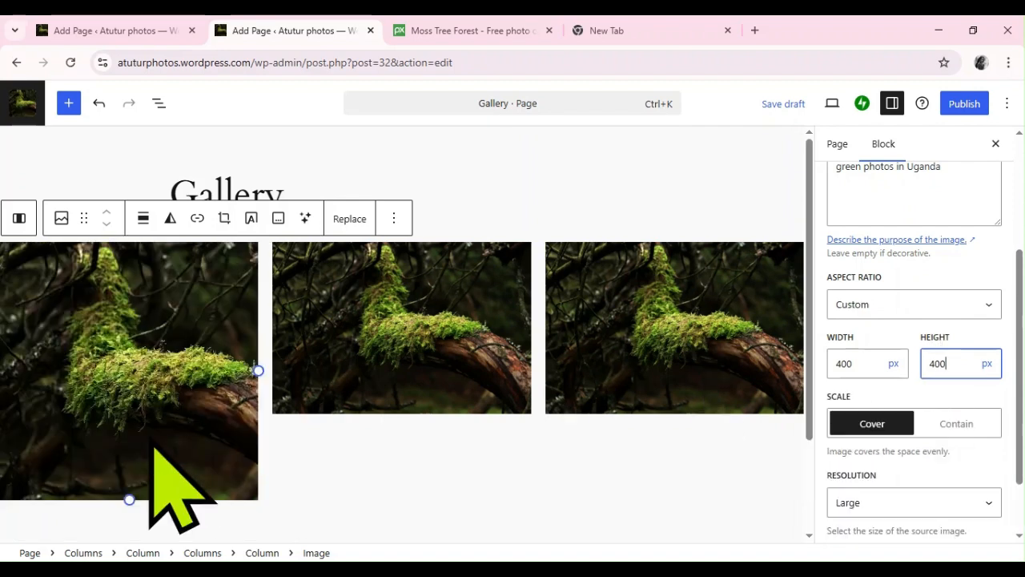
# Set the second column image's width and height to 400 px.
pyautogui.click(422, 390)
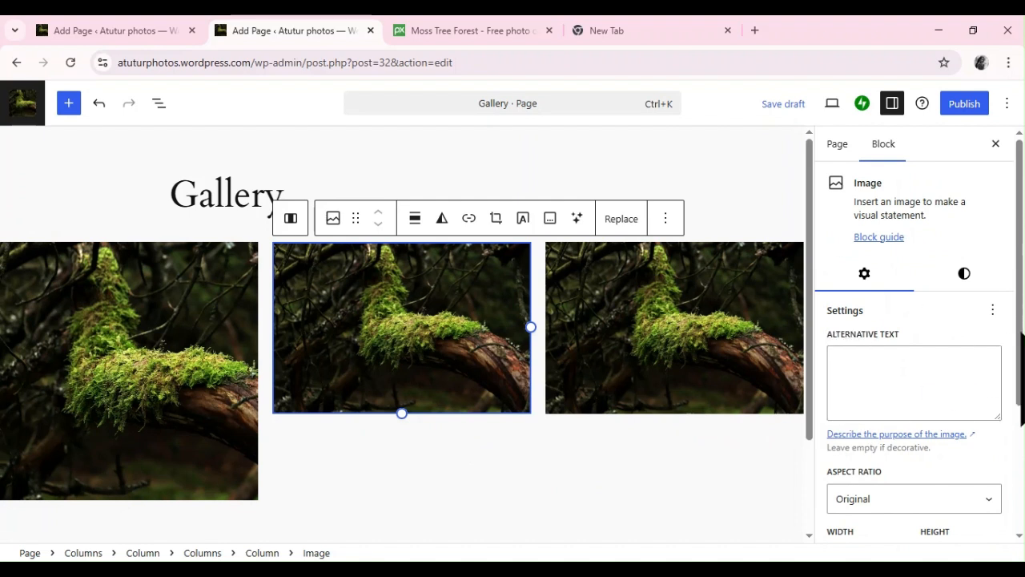
pyautogui.scroll(-5, 1021, 377)
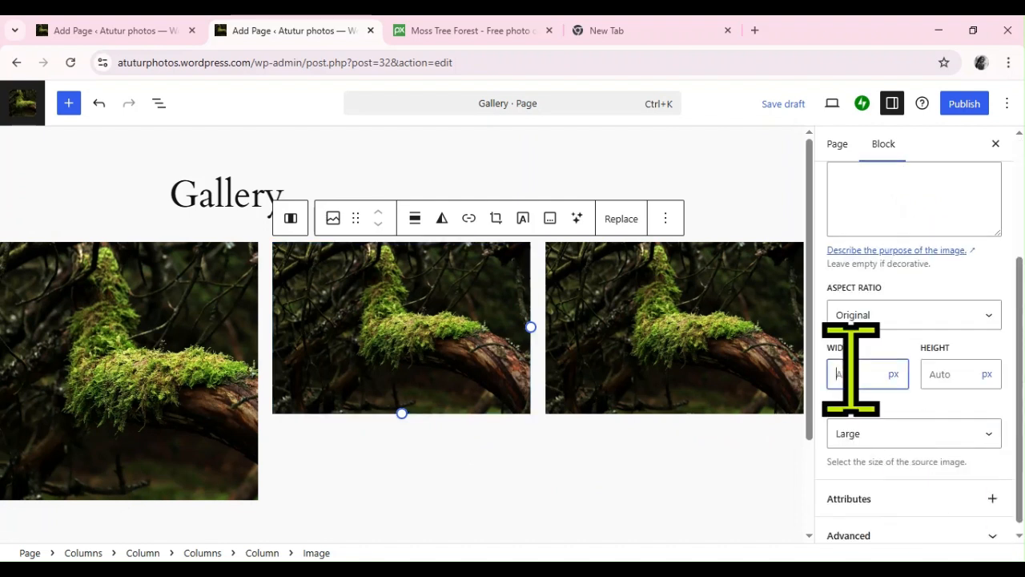
pyautogui.write('400')
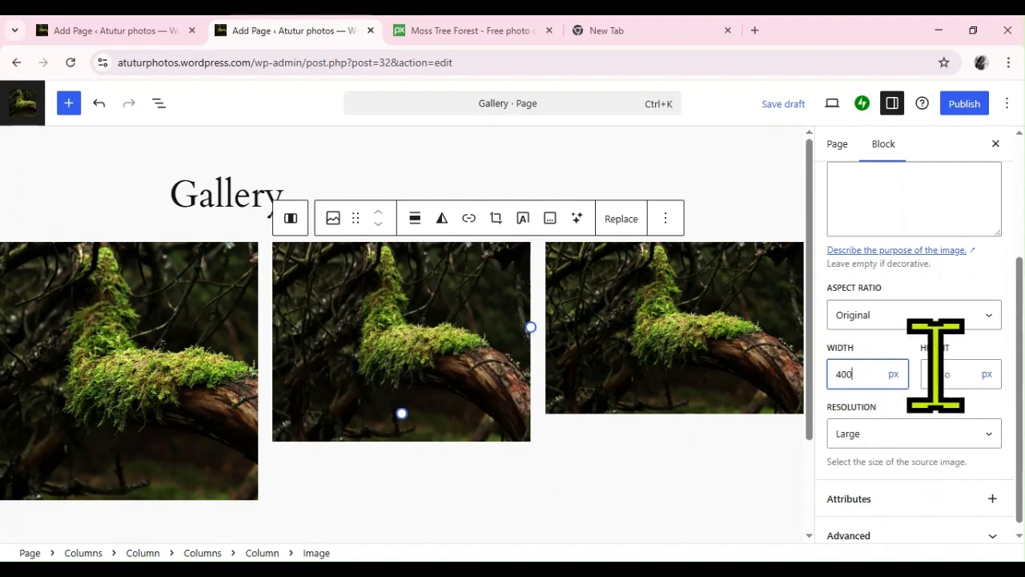
pyautogui.write('400')
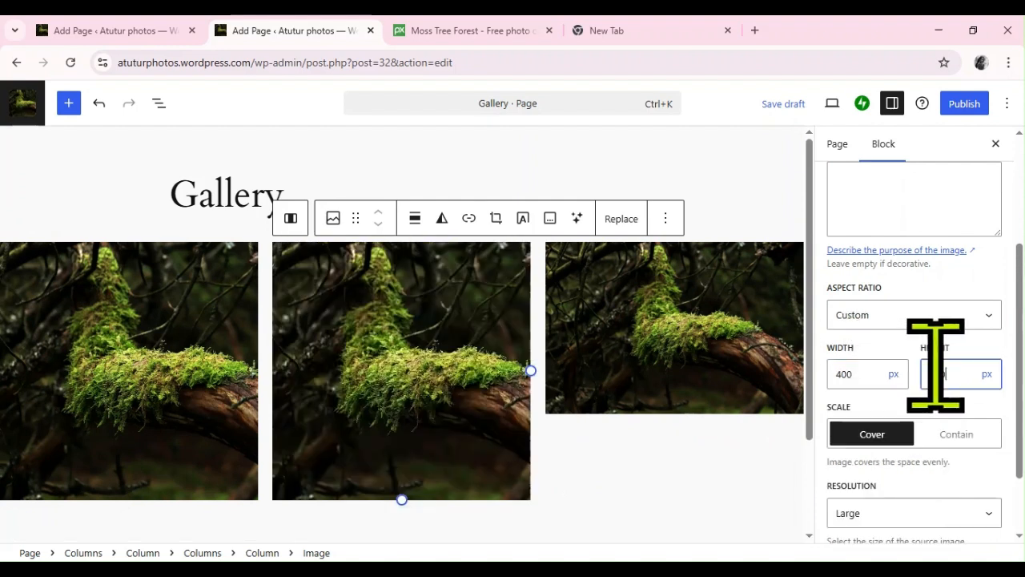
# Set the third column image's width and height to 400 px to match the other two images.
pyautogui.click(691, 377)
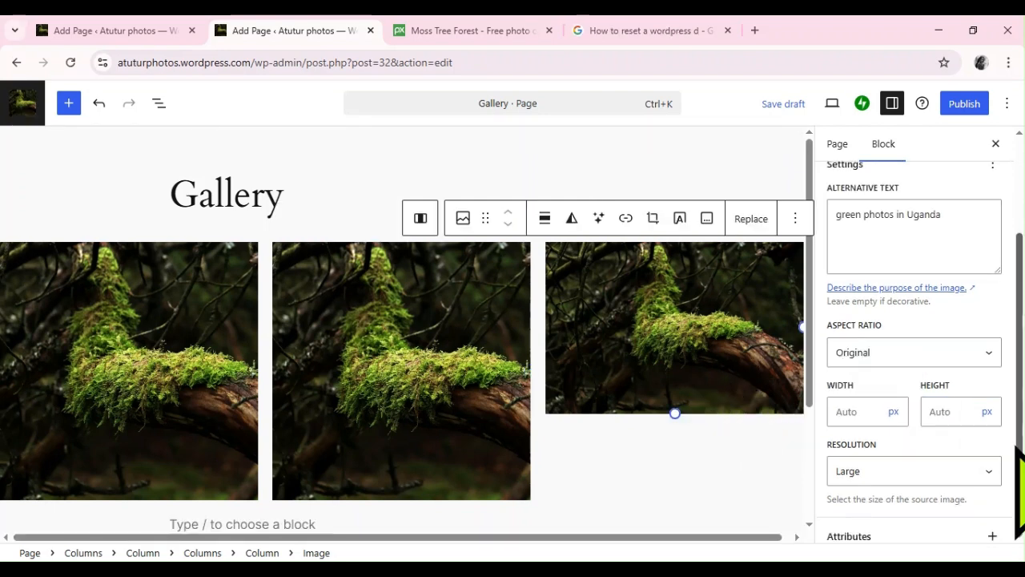
pyautogui.click(490, 472)
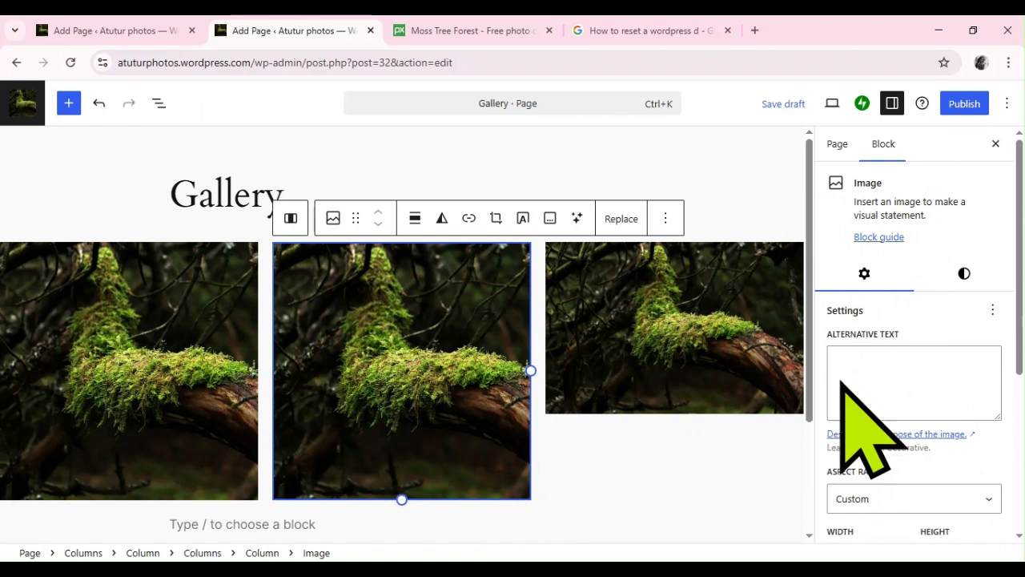
pyautogui.moveTo(1019, 338); pyautogui.dragTo(1018, 386)
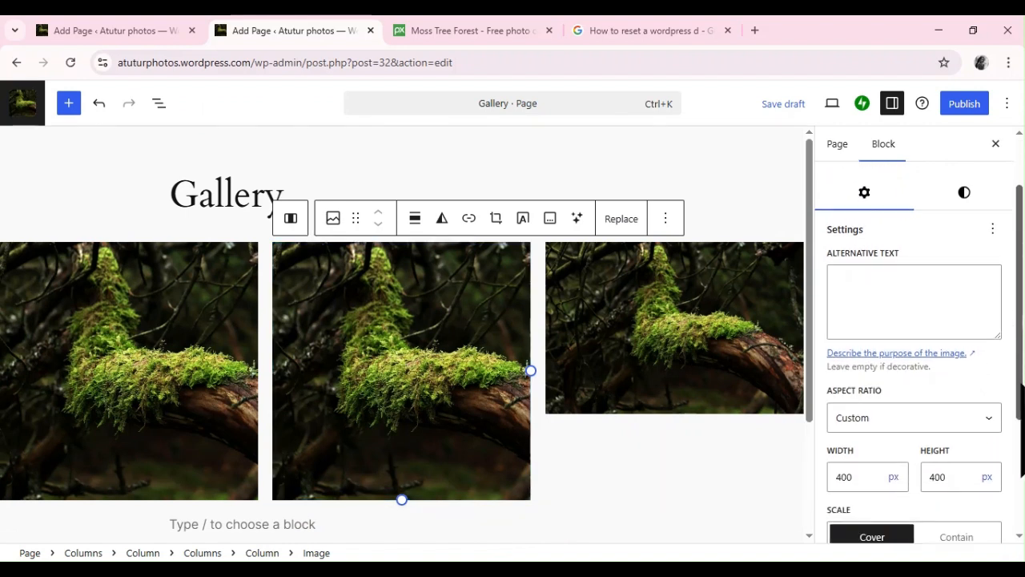
pyautogui.click(736, 390)
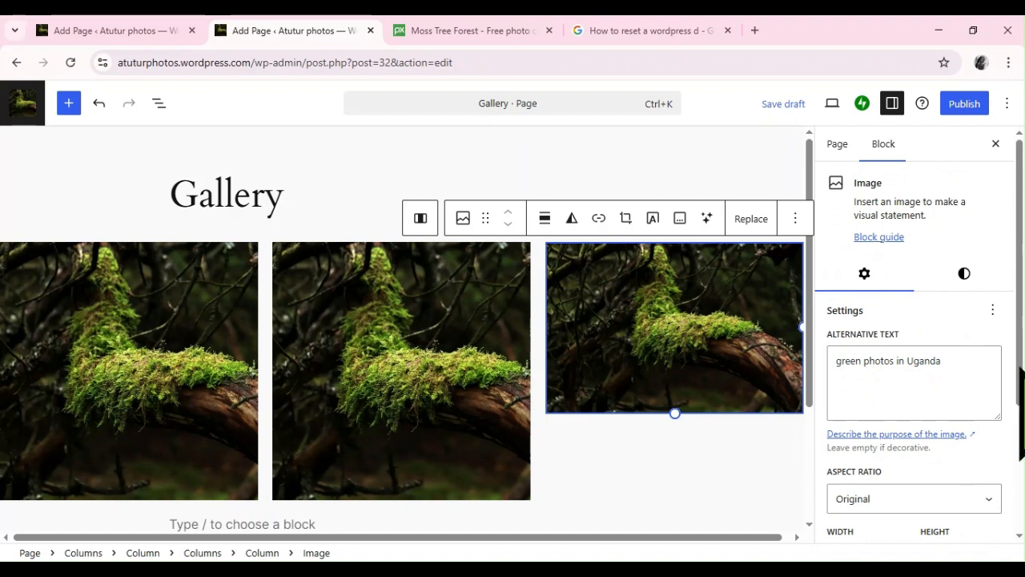
pyautogui.moveTo(1022, 372); pyautogui.dragTo(915, 470)
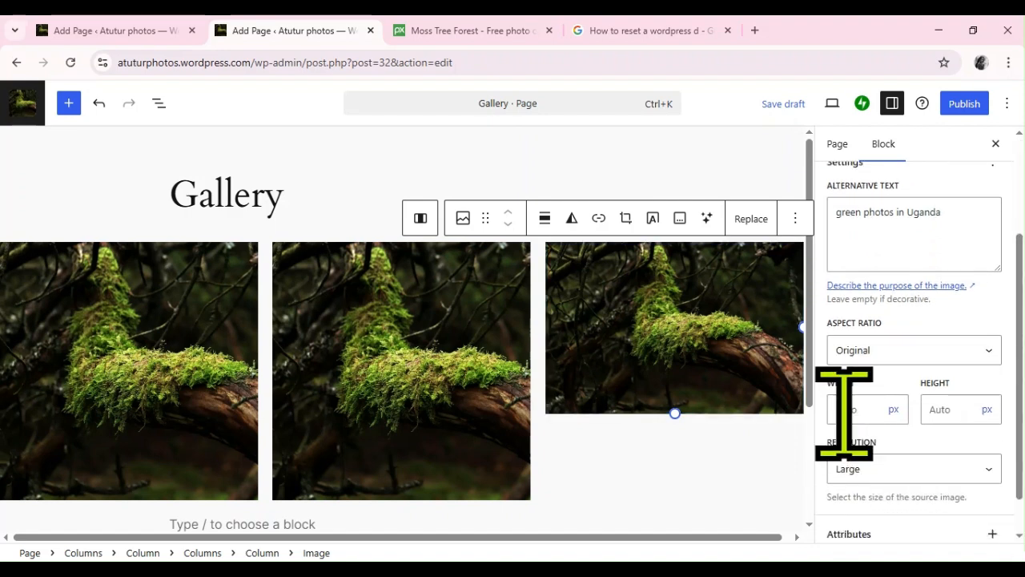
pyautogui.write('400')
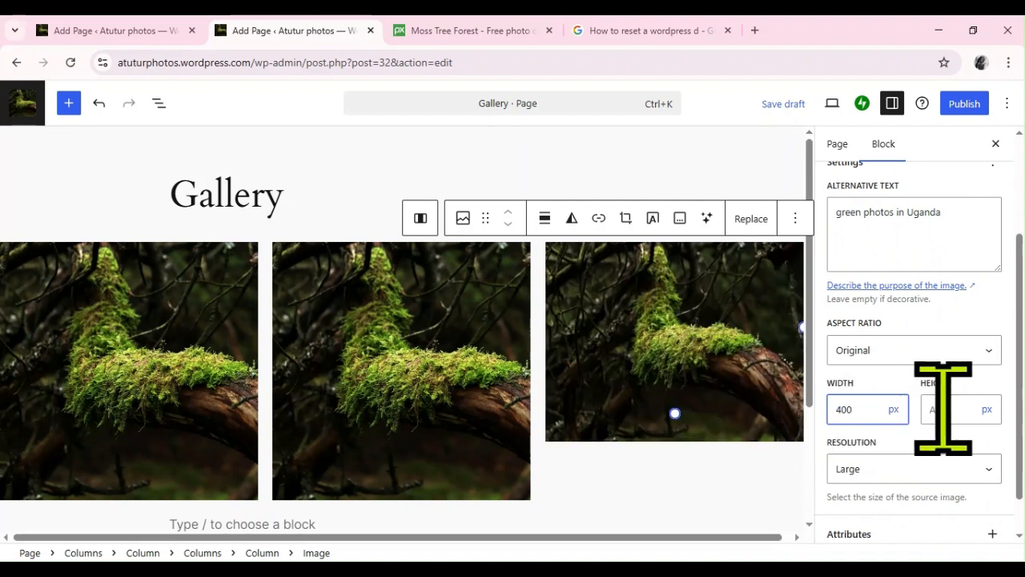
pyautogui.write('400')
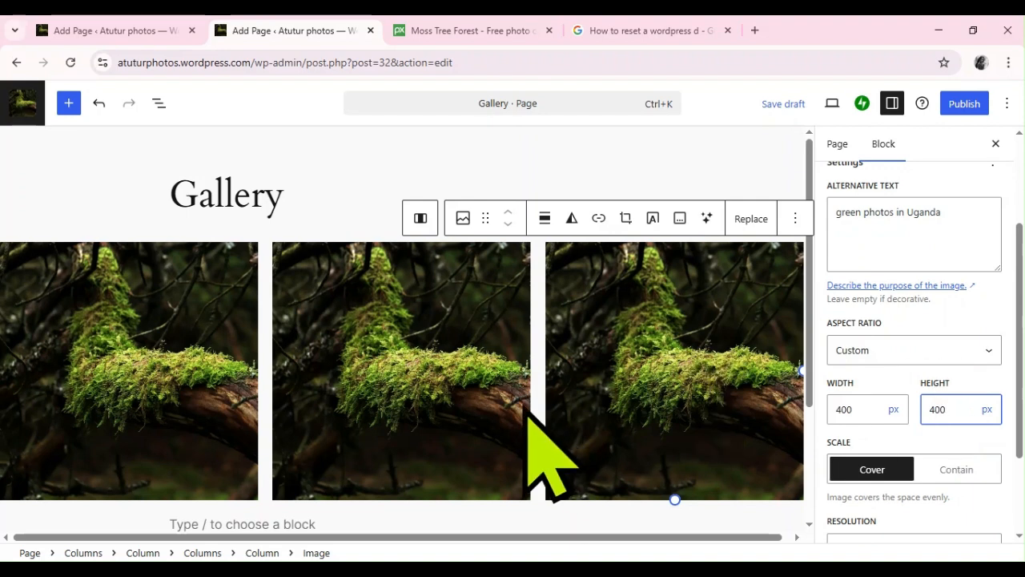
# Try four and five columns in the Columns block holding the moss photos, and return the count to 3.
pyautogui.click(408, 373)
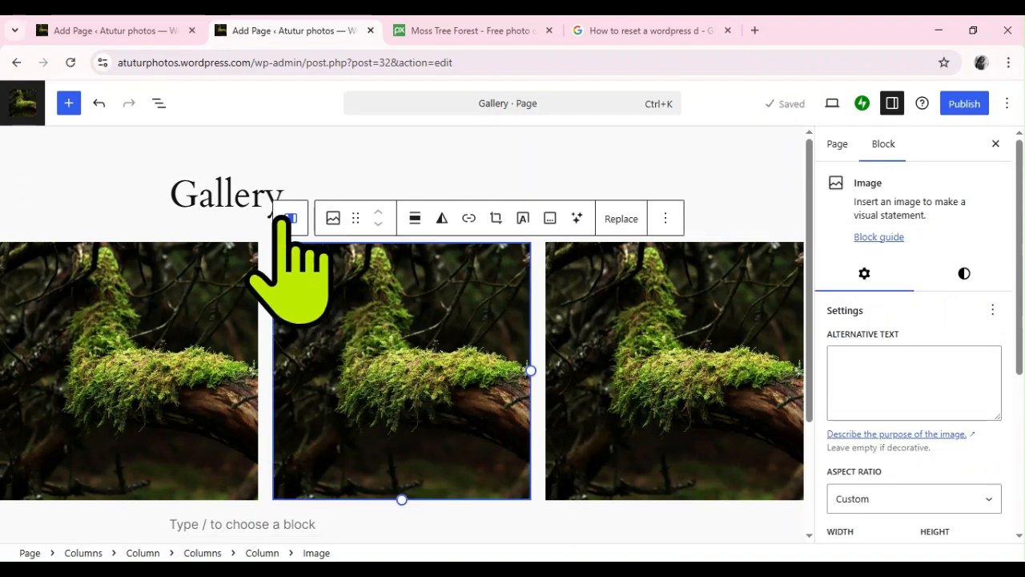
pyautogui.click(669, 354)
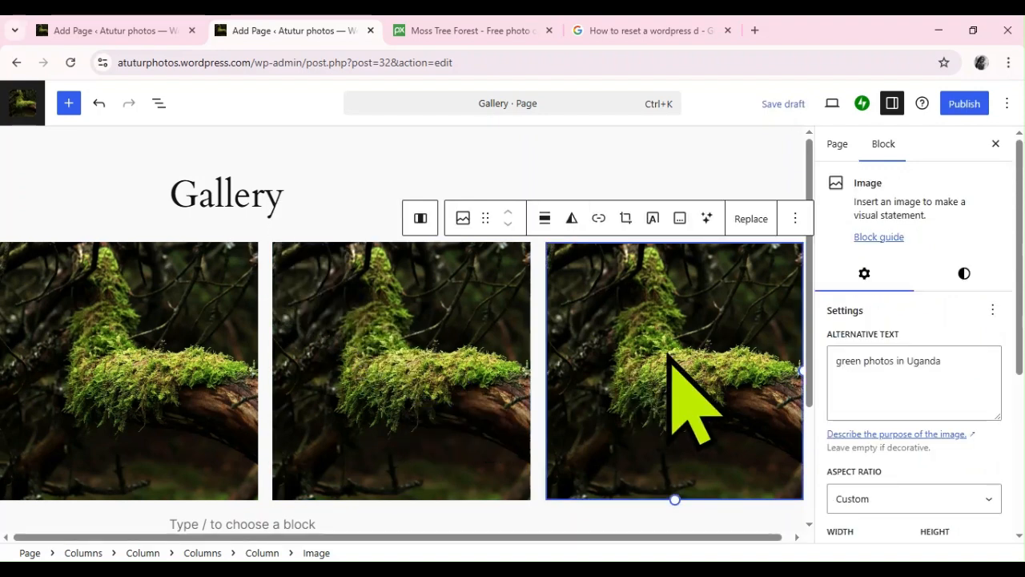
pyautogui.click(420, 218)
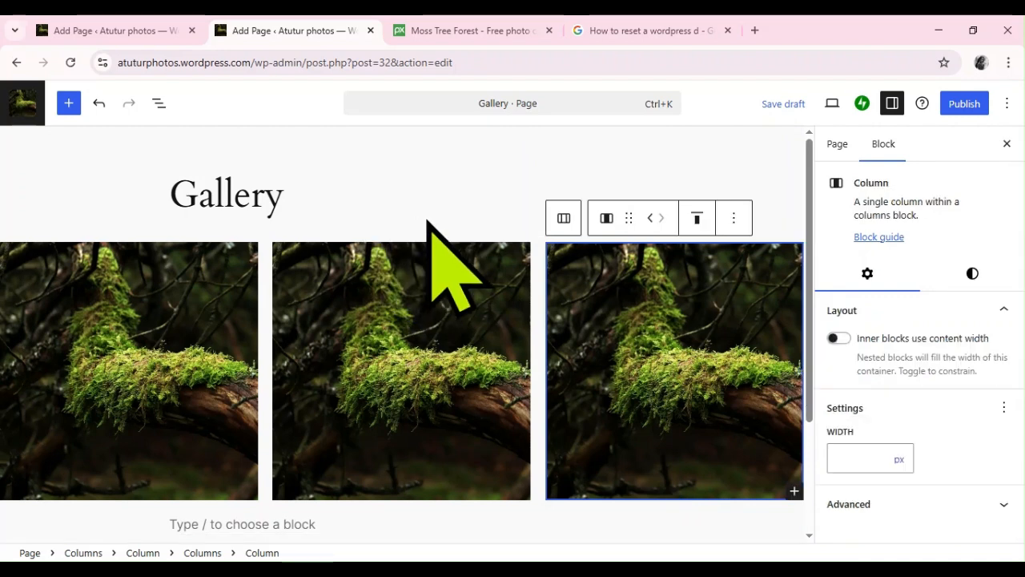
pyautogui.click(565, 218)
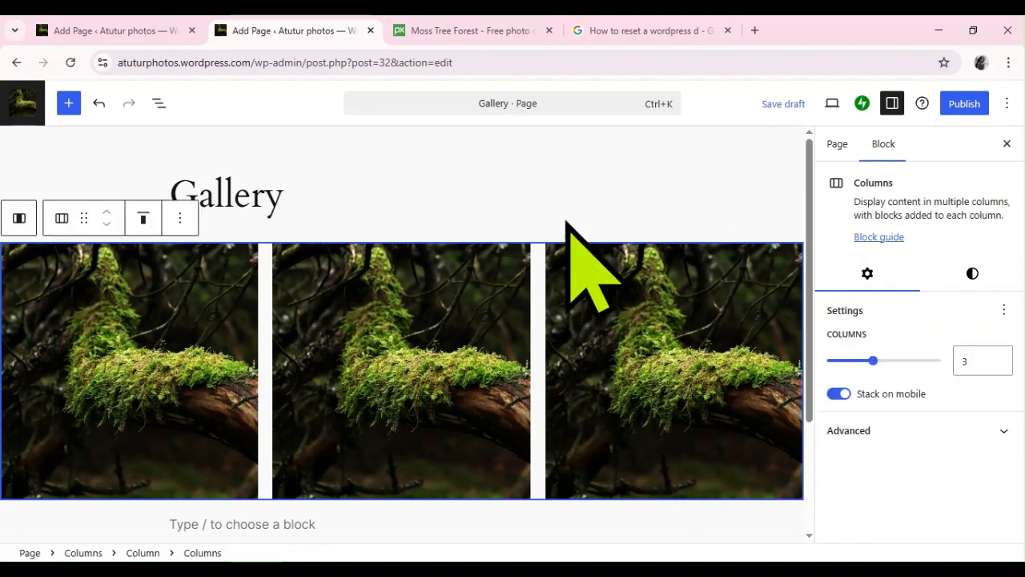
pyautogui.click(895, 360)
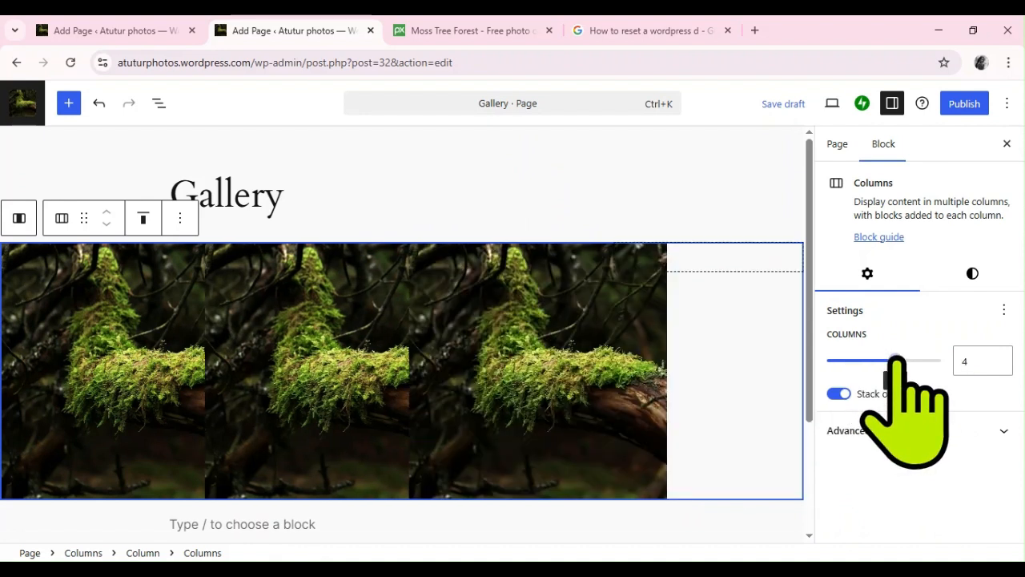
pyautogui.click(919, 361)
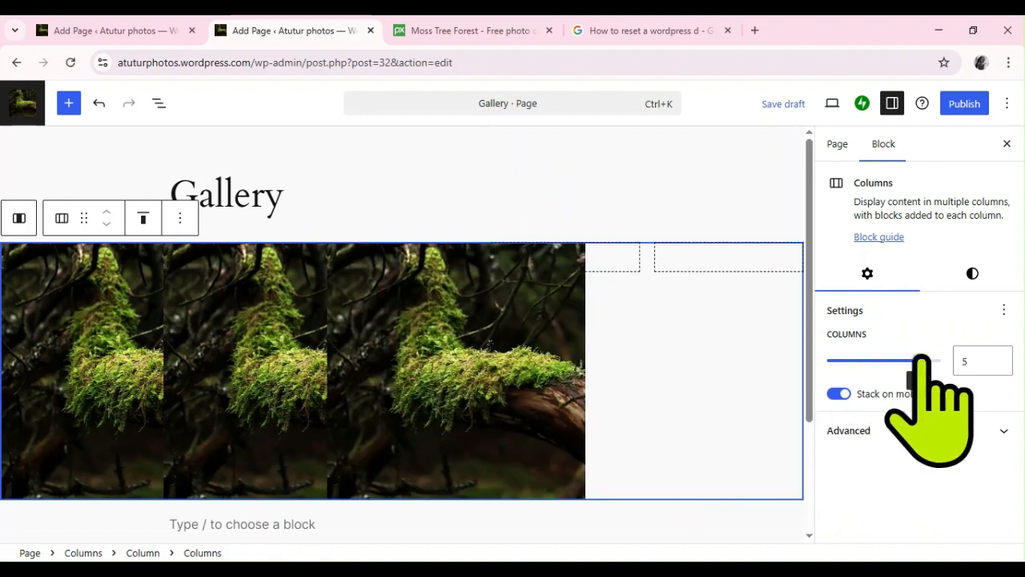
pyautogui.click(878, 360)
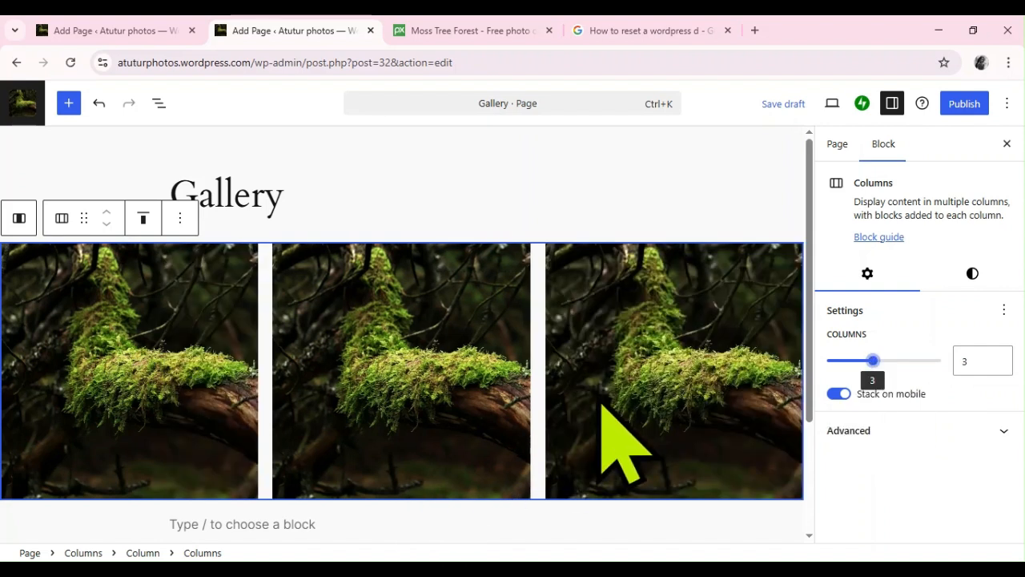
pyautogui.click(808, 386)
pyautogui.scroll(-1, 810, 397)
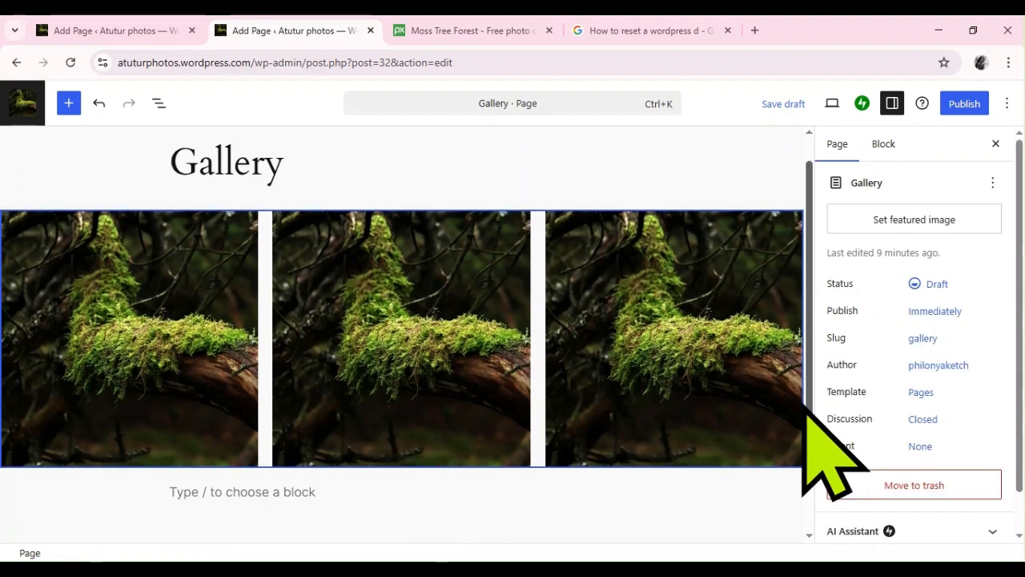
# Add the caption "A geat green forest" to the third column's image.
pyautogui.click(671, 416)
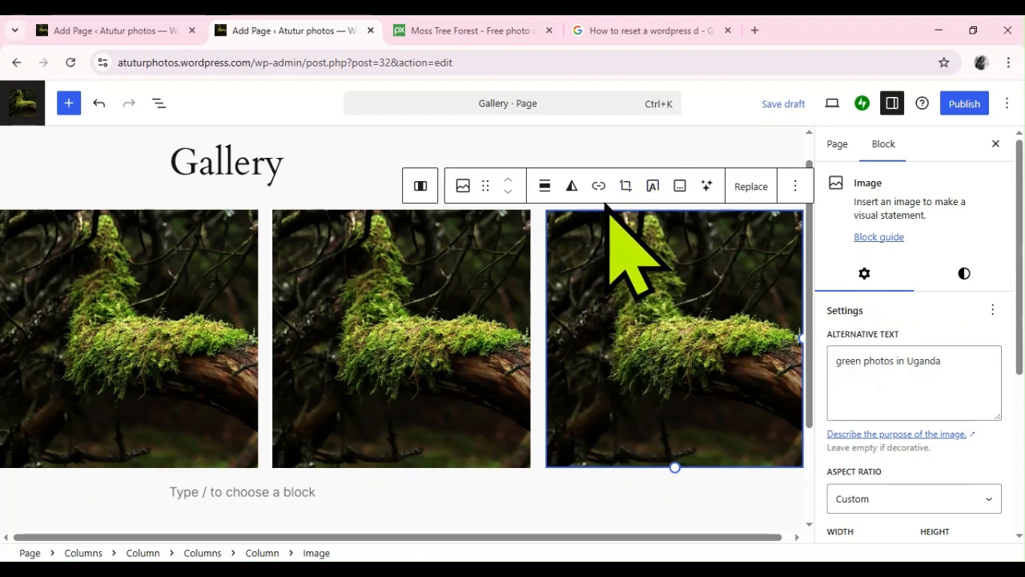
pyautogui.click(795, 186)
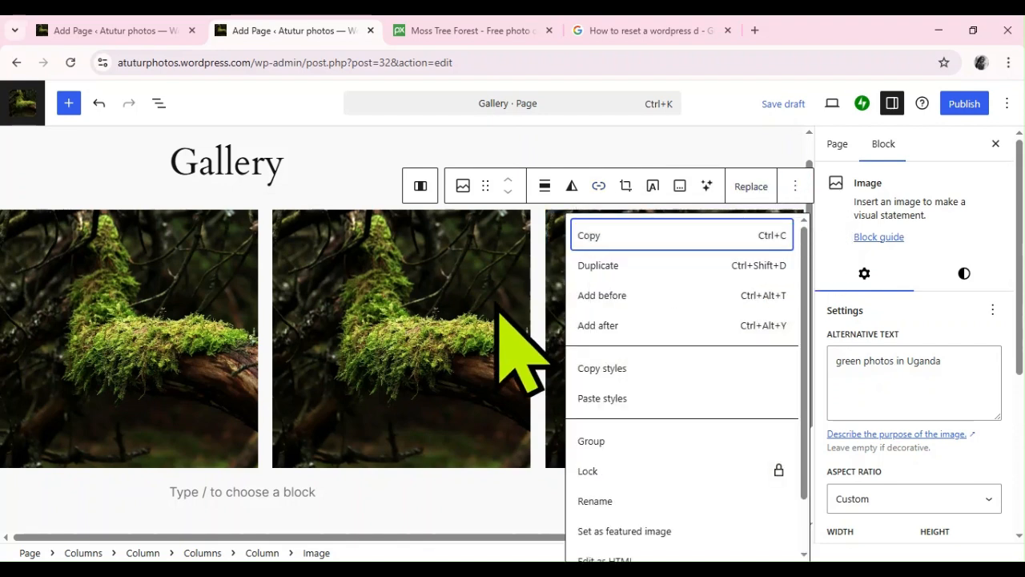
pyautogui.click(489, 332)
pyautogui.click(680, 319)
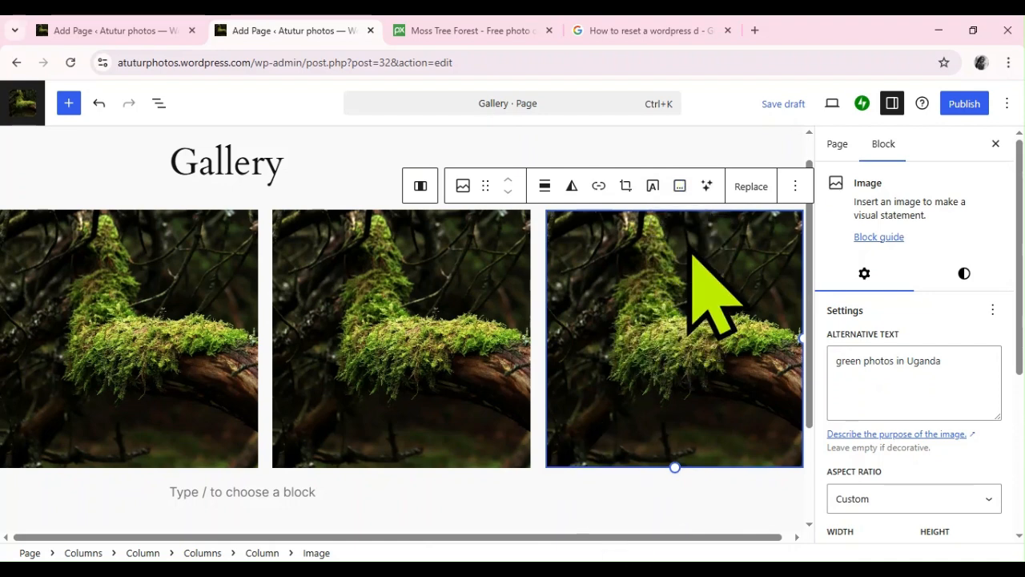
pyautogui.click(680, 187)
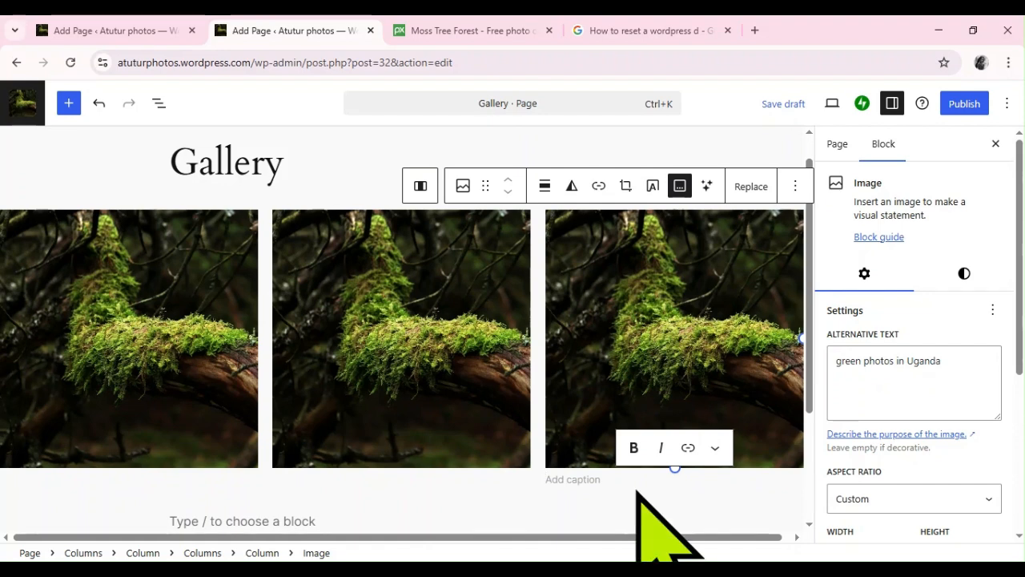
pyautogui.write('A geat green forest')
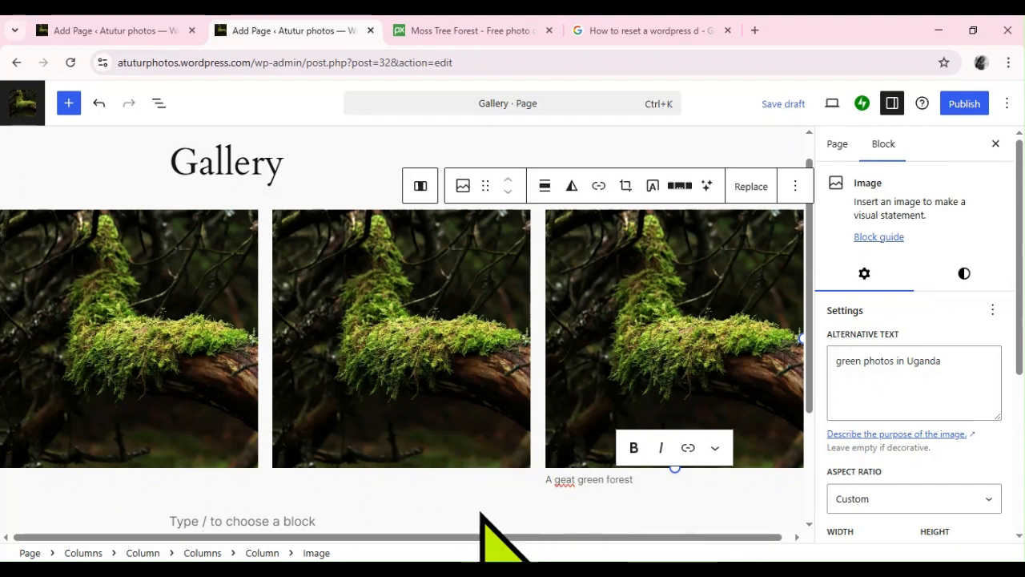
# Add the caption "A great green forest" to the second column's image.
pyautogui.click(501, 459)
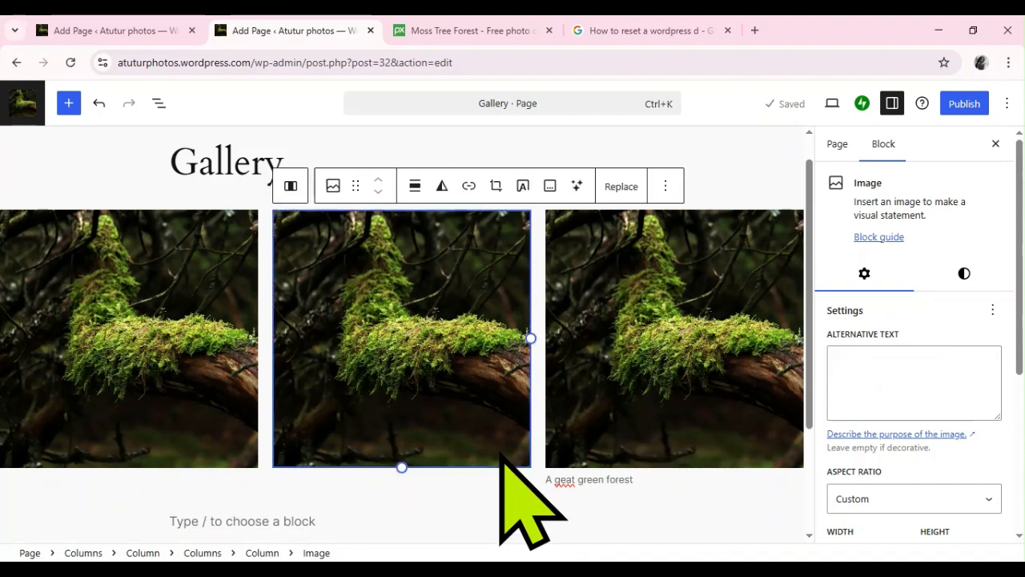
pyautogui.click(551, 185)
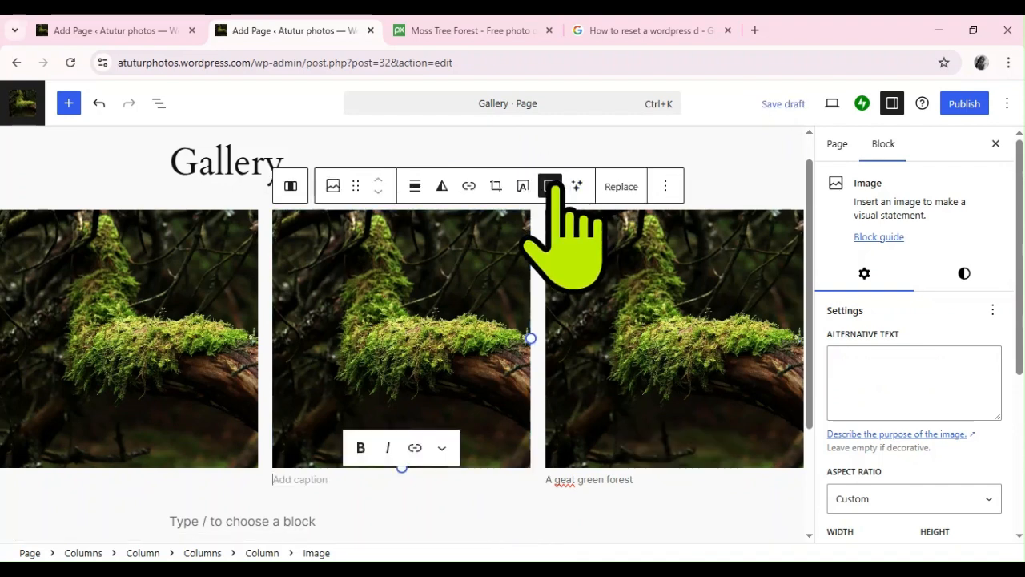
pyautogui.write('A great green forest')
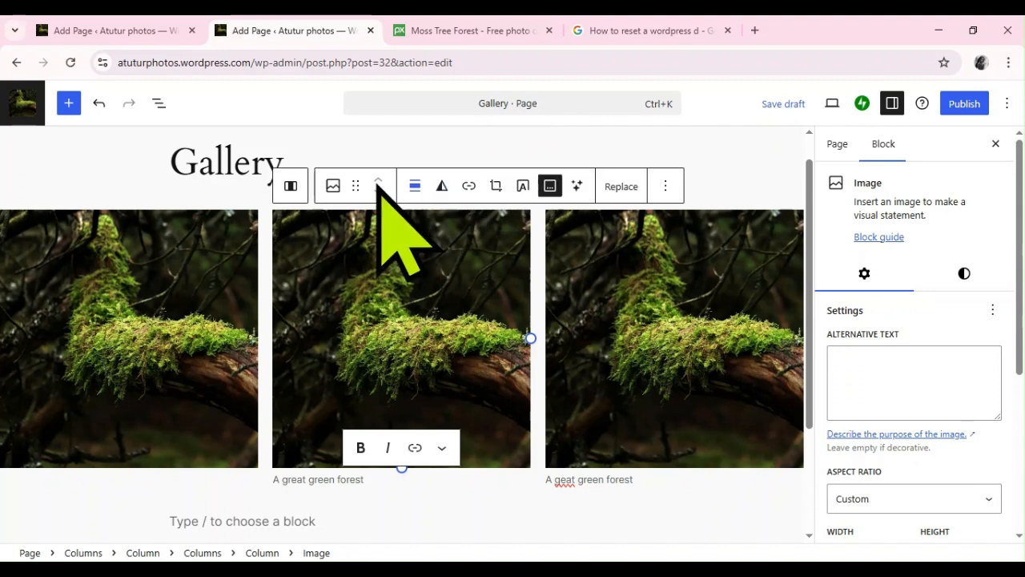
# Add the caption "Great green forest" to the first column's image.
pyautogui.click(193, 398)
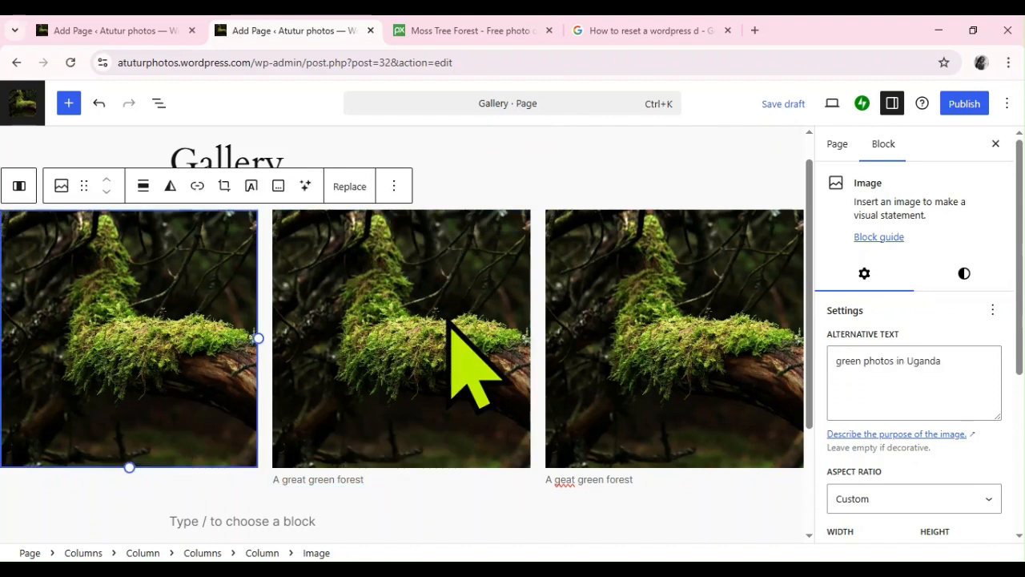
pyautogui.click(277, 185)
pyautogui.write('Great green forest')
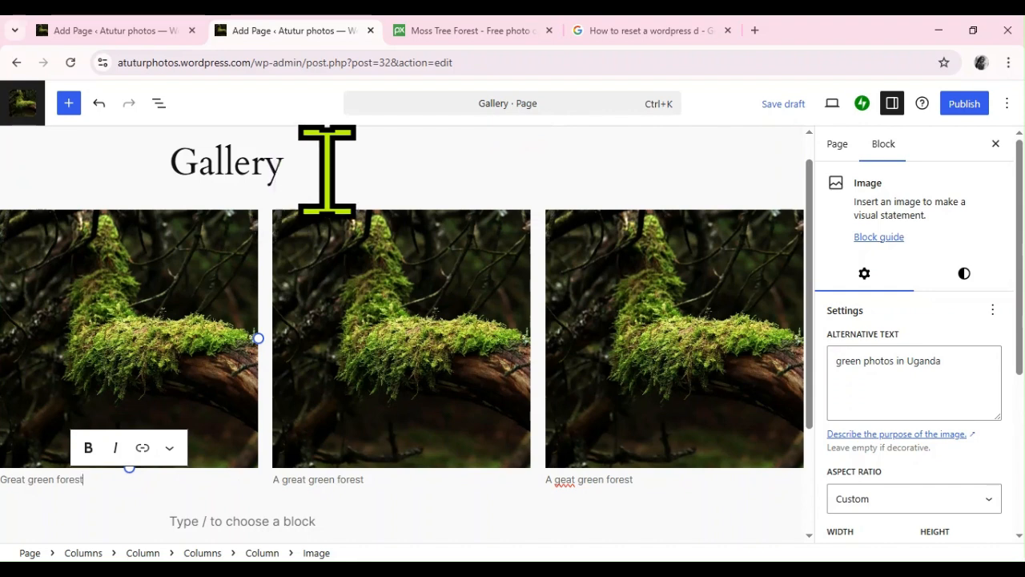
# Convert the second column's image to a Cover with its caption overlaid as text, and place the cursor in that overlay text.
pyautogui.click(392, 383)
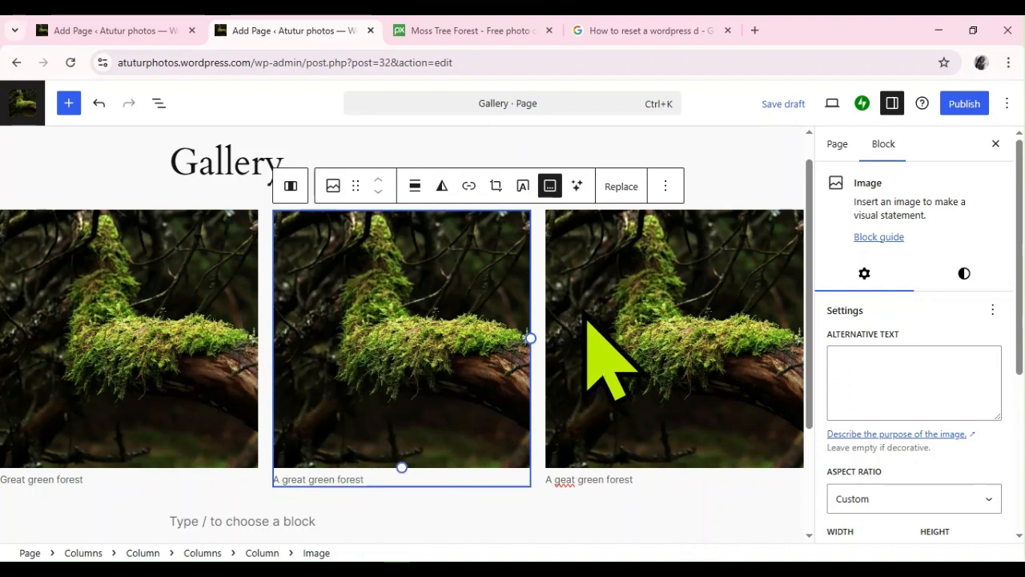
pyautogui.click(632, 315)
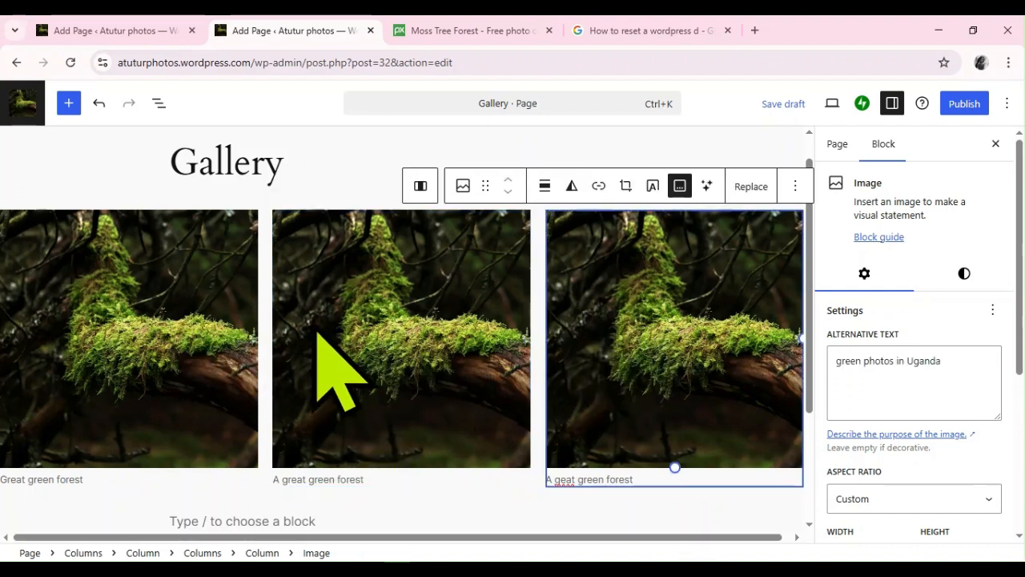
pyautogui.click(346, 336)
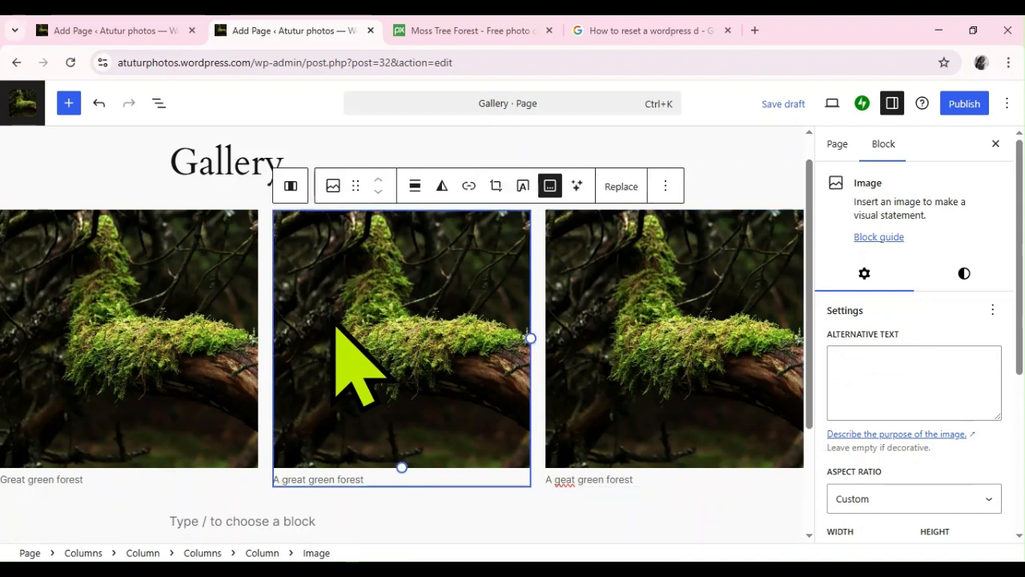
pyautogui.click(523, 188)
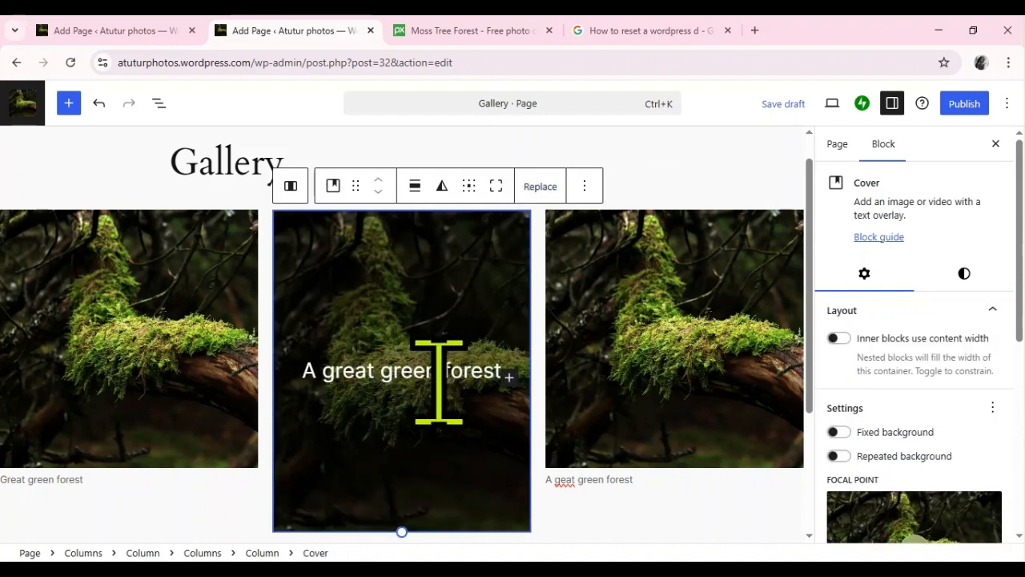
pyautogui.click(620, 357)
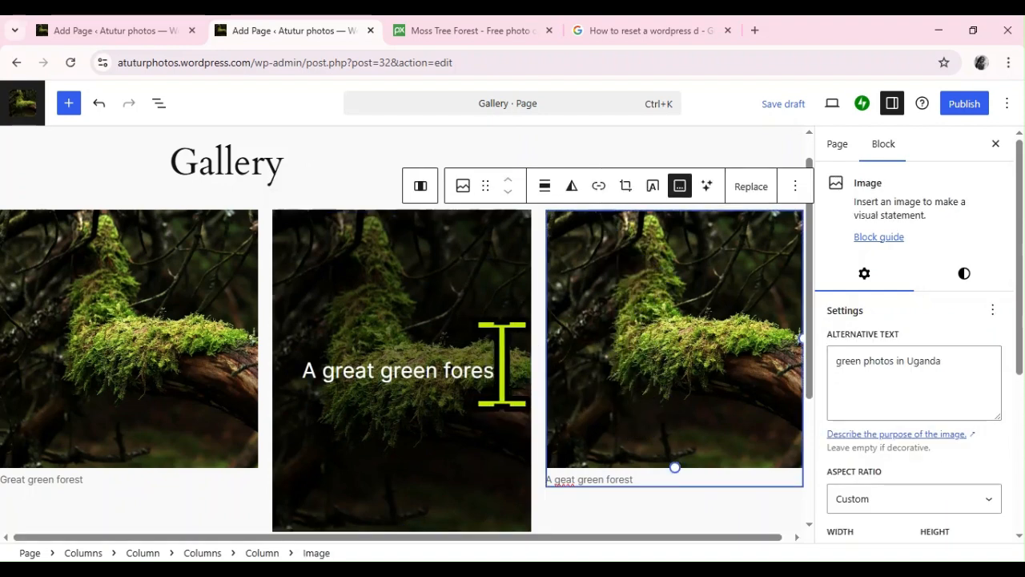
pyautogui.click(525, 367)
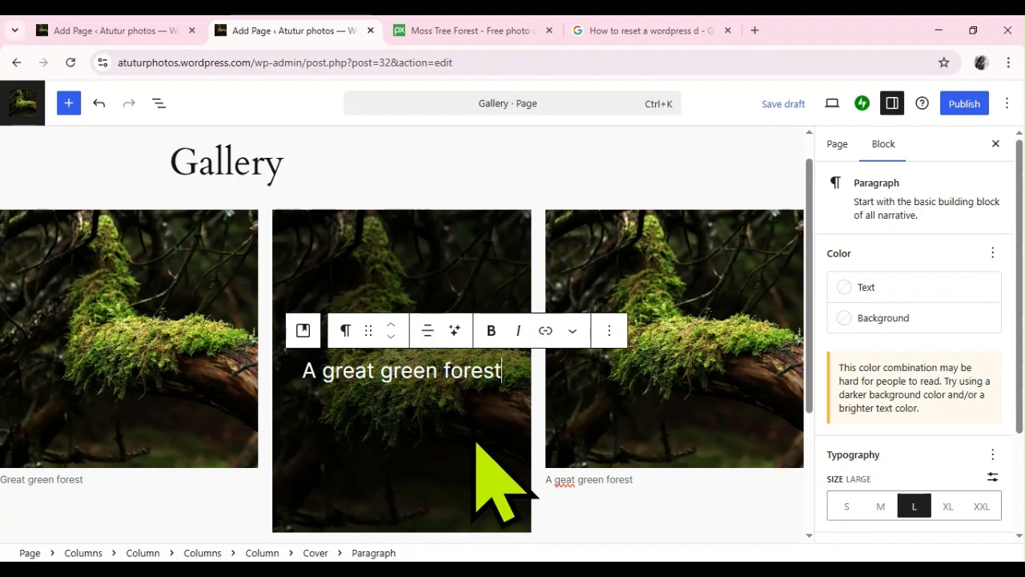
# Add an empty paragraph below the second cover's overlay text, and convert the third and first columns' images to Covers with their captions overlaid.
pyautogui.press('Return')
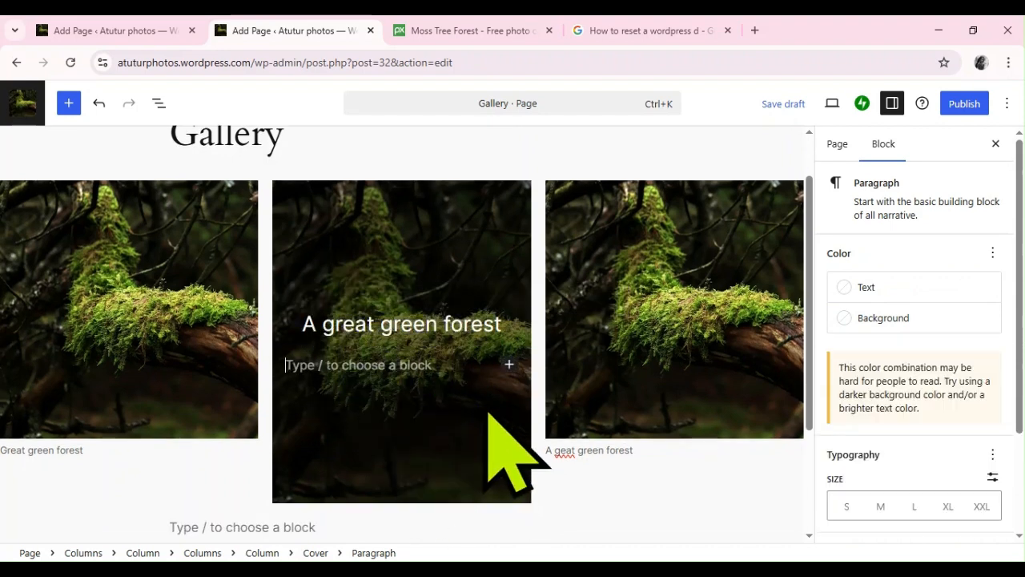
pyautogui.click(615, 301)
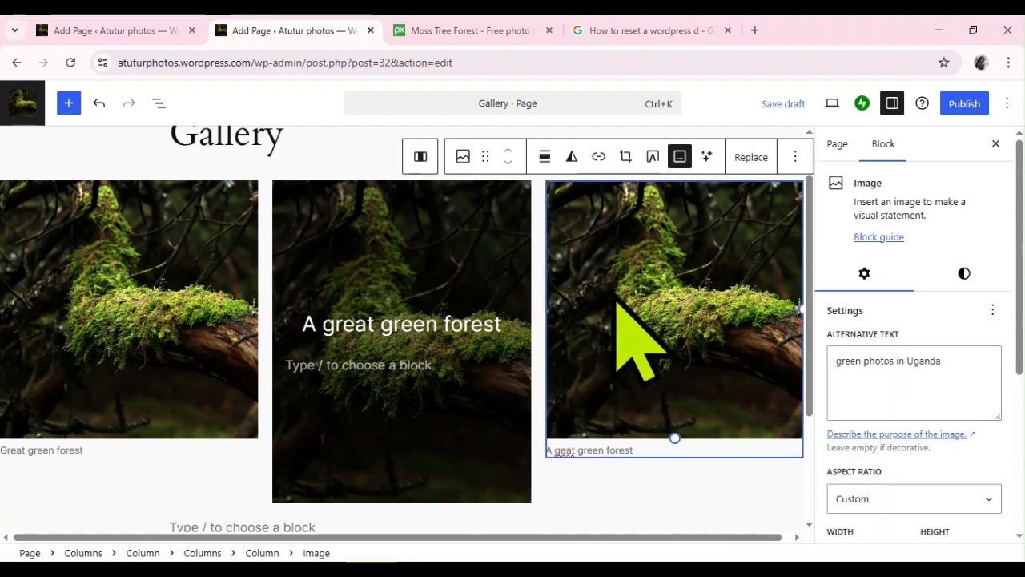
pyautogui.click(679, 157)
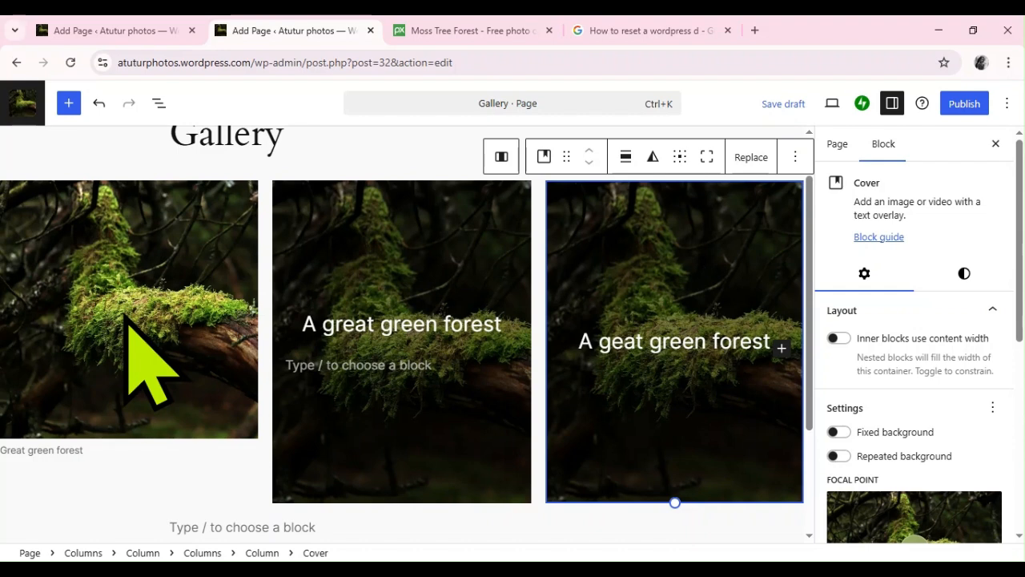
pyautogui.click(149, 365)
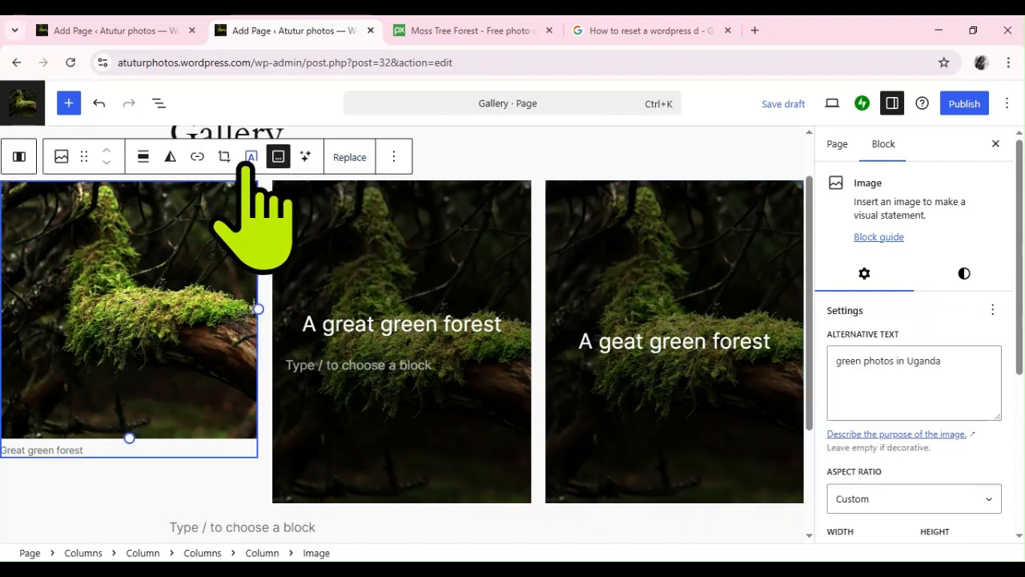
pyautogui.click(278, 157)
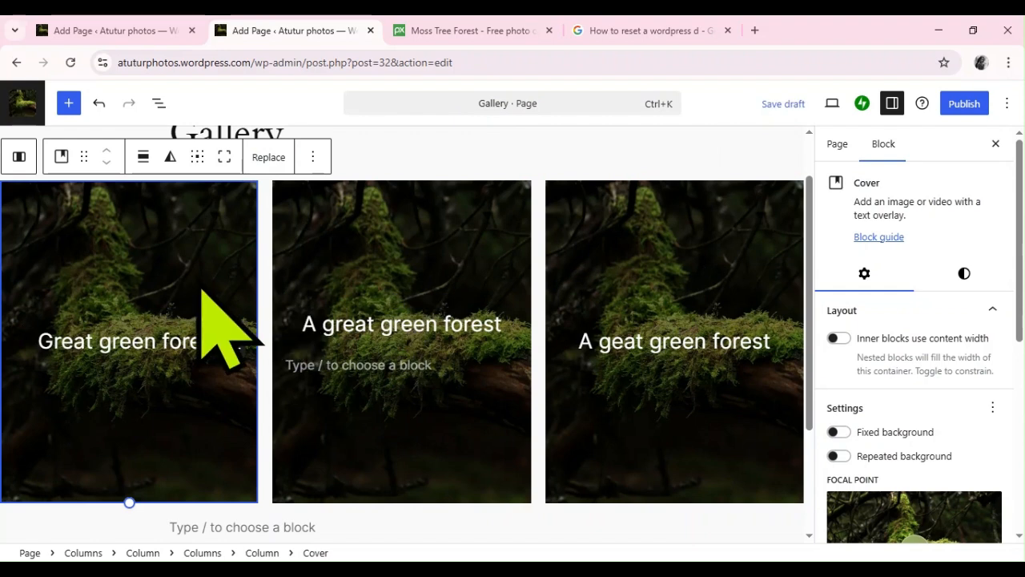
pyautogui.click(405, 277)
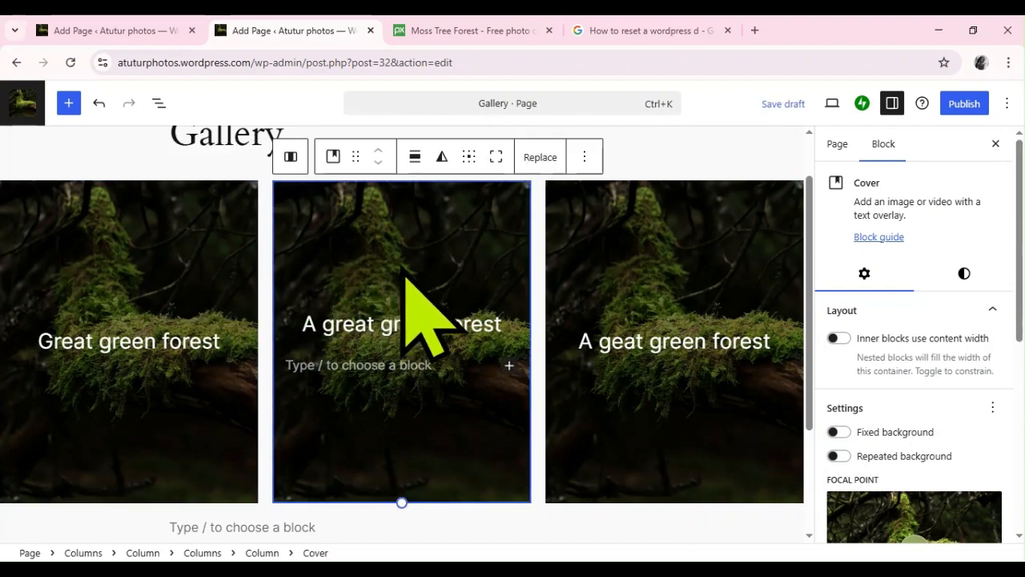
pyautogui.click(192, 273)
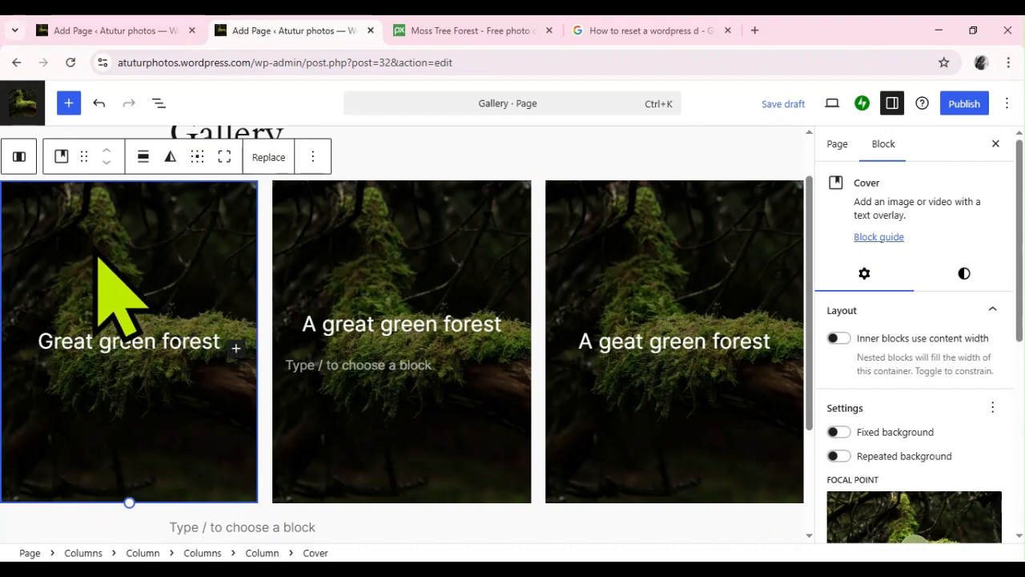
pyautogui.click(152, 340)
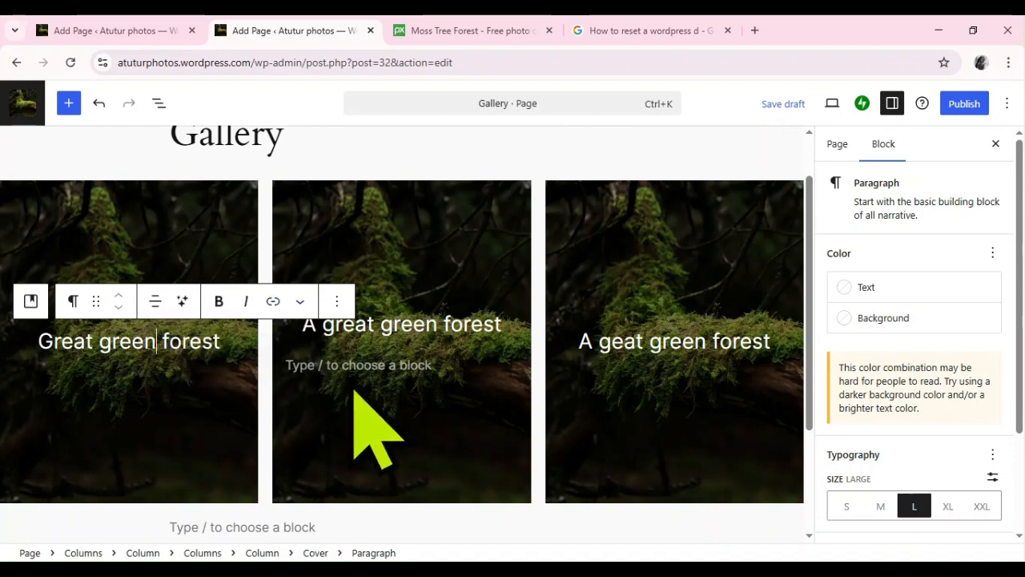
pyautogui.click(376, 429)
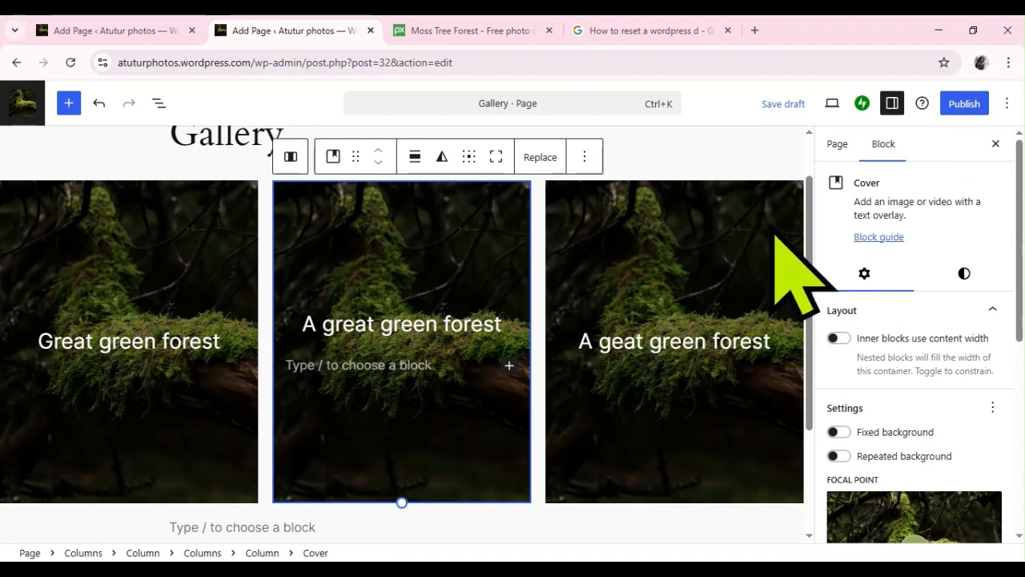
# Publish the Gallery page immediately with public visibility and dismiss the post-publish summary.
pyautogui.click(962, 104)
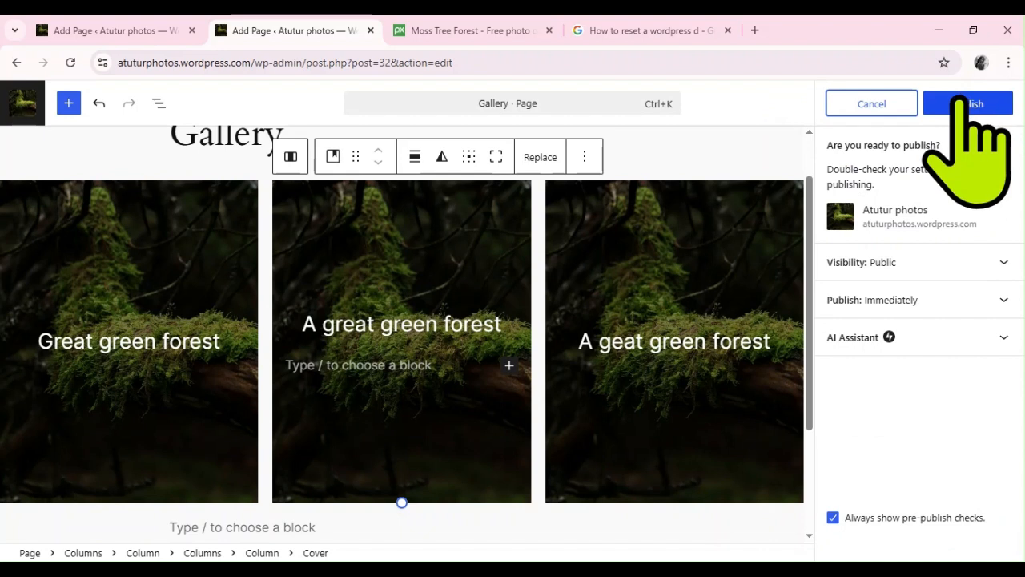
pyautogui.click(960, 98)
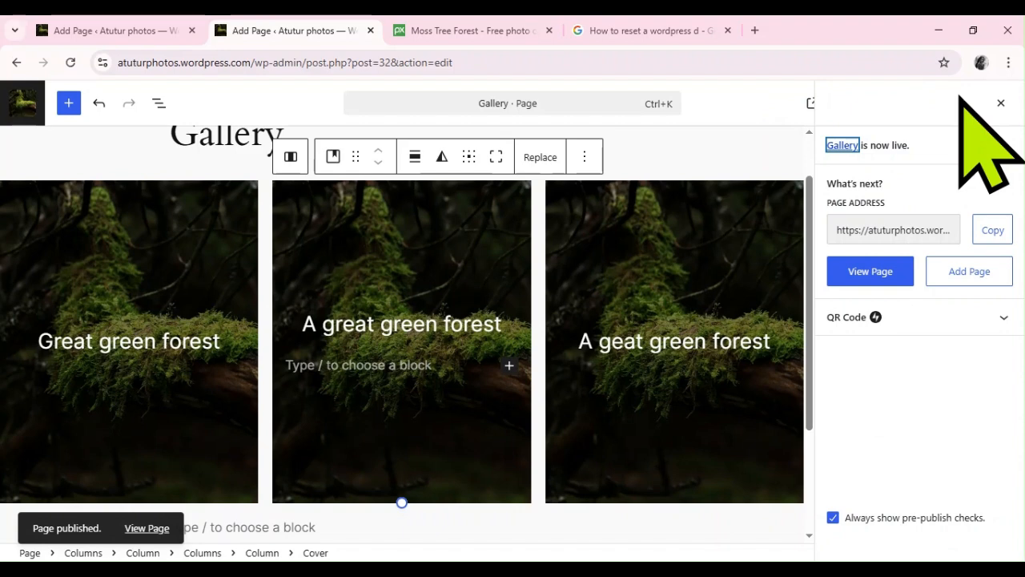
pyautogui.click(1000, 104)
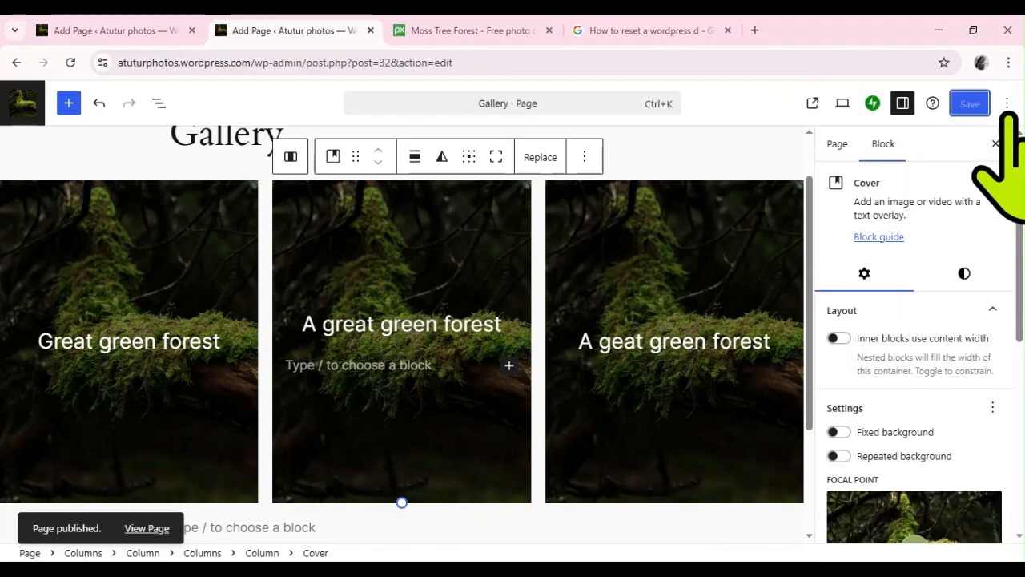
# Open the live Gallery page and examine the header, the three captioned covers and the footer.
pyautogui.click(813, 103)
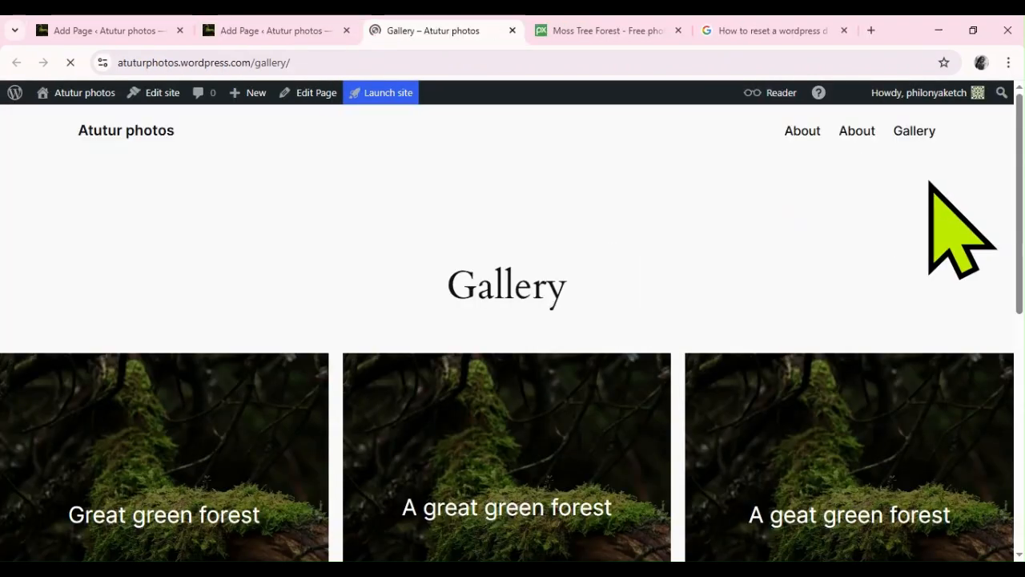
pyautogui.scroll(-4, 996, 326)
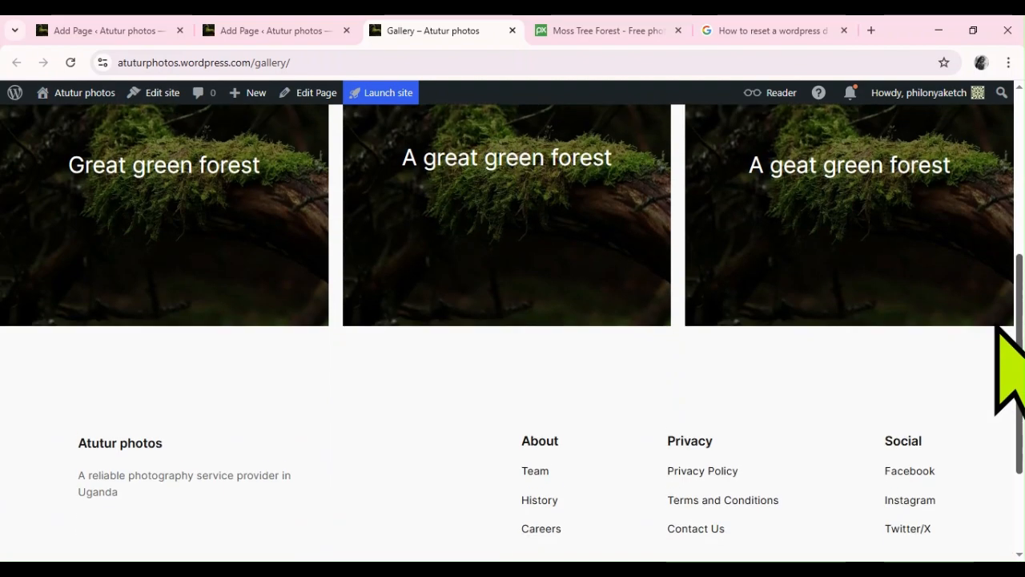
pyautogui.scroll(5, 996, 327)
pyautogui.scroll(-5, 1000, 377)
pyautogui.scroll(5, 1000, 376)
pyautogui.scroll(-1, 1002, 212)
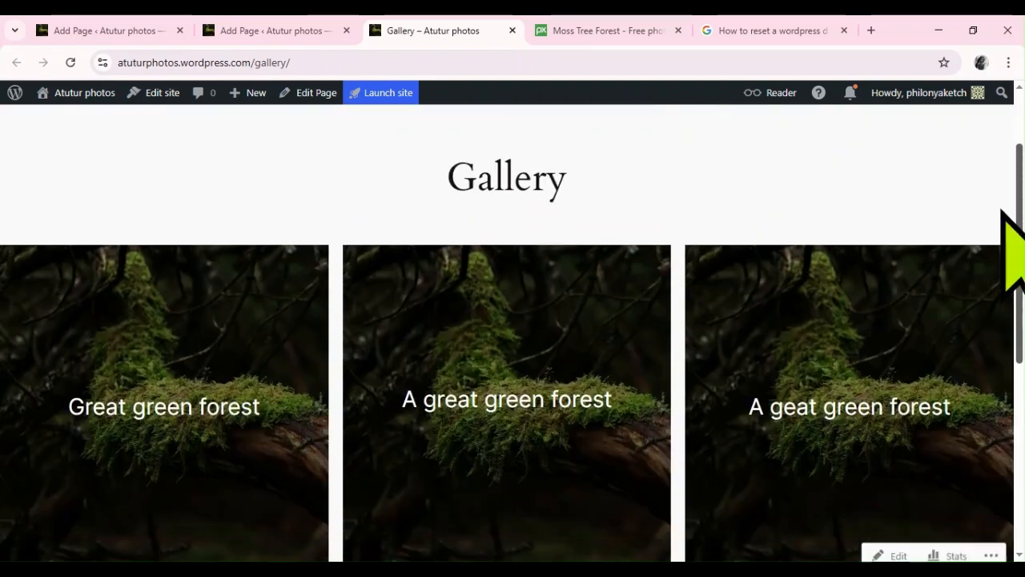
pyautogui.scroll(1, 1002, 212)
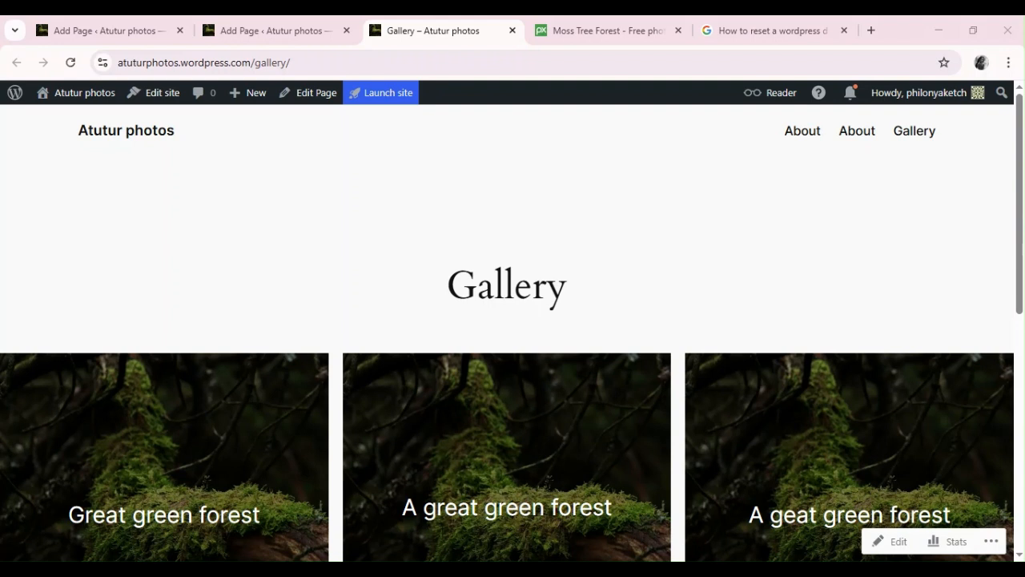
pyautogui.click(727, 523)
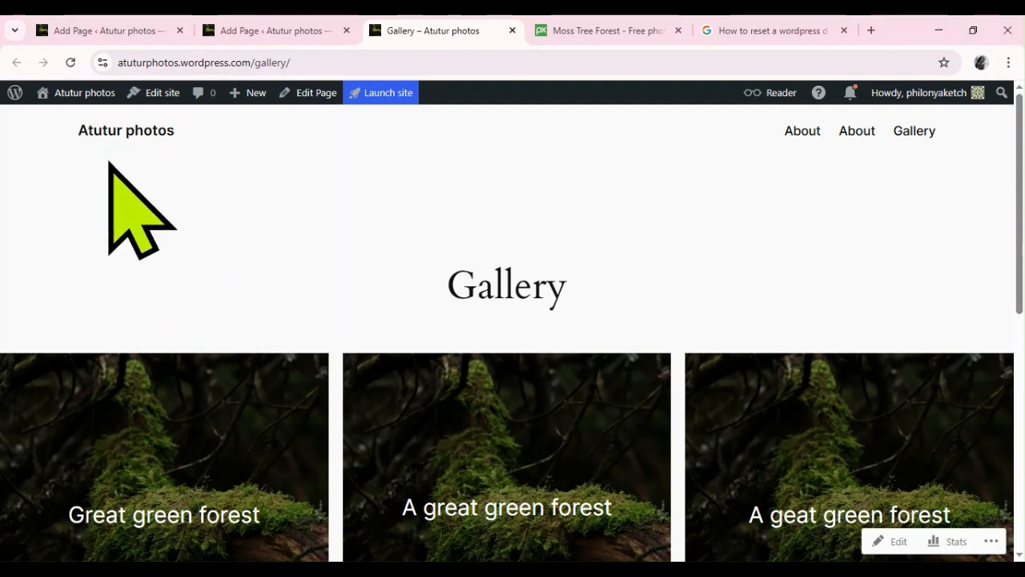
# Close both page editor tabs and open the site's dashboard from the live Gallery page.
pyautogui.click(180, 30)
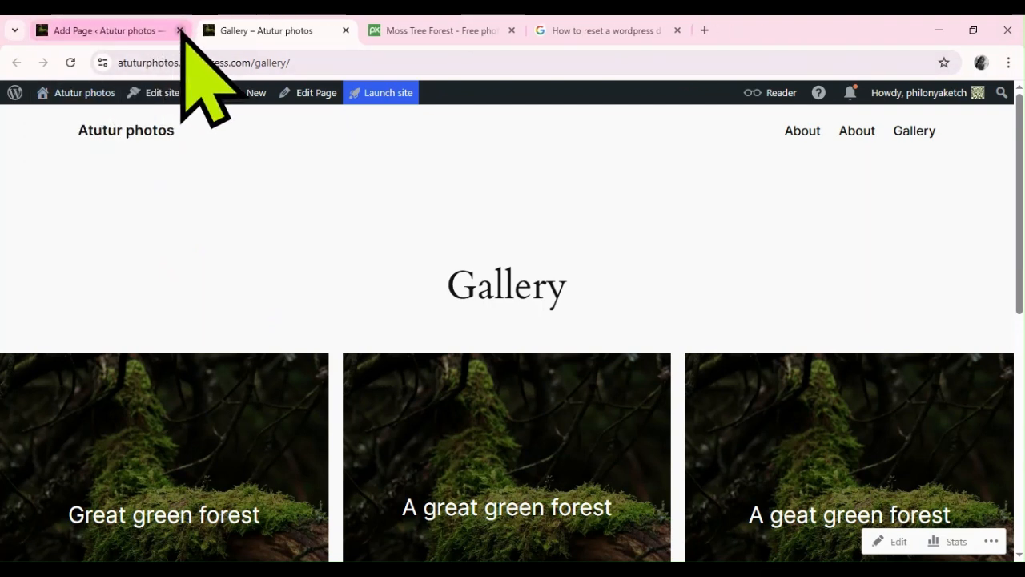
pyautogui.click(181, 30)
pyautogui.moveTo(88, 95)
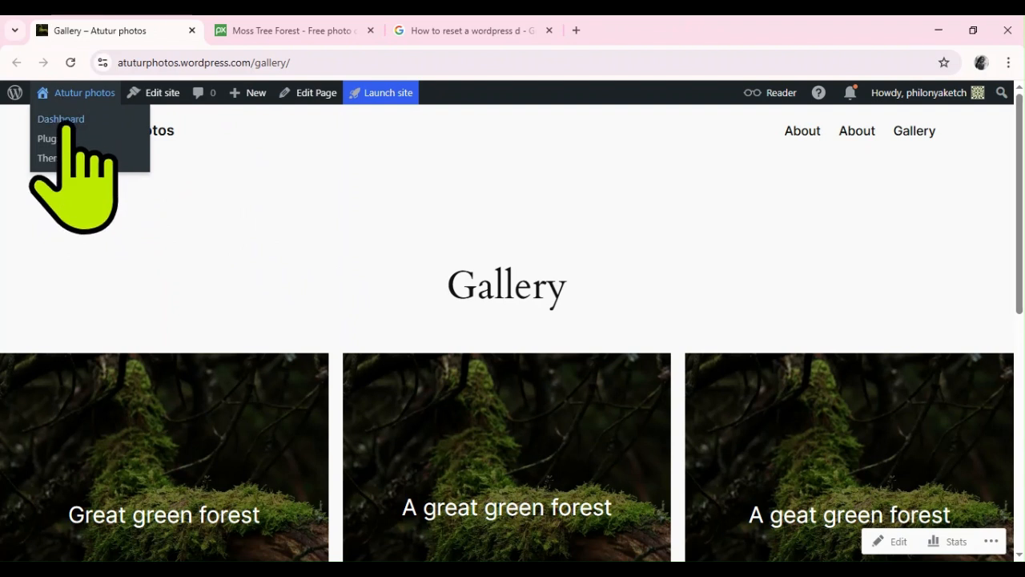
pyautogui.click(65, 122)
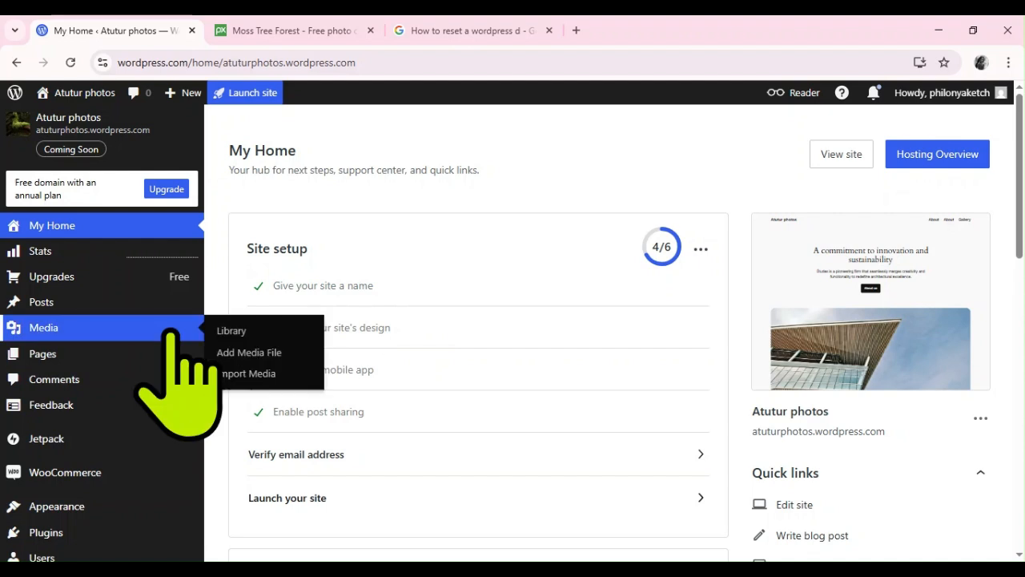
# Create a new blog post titled "The art of photography".
pyautogui.moveTo(60, 309)
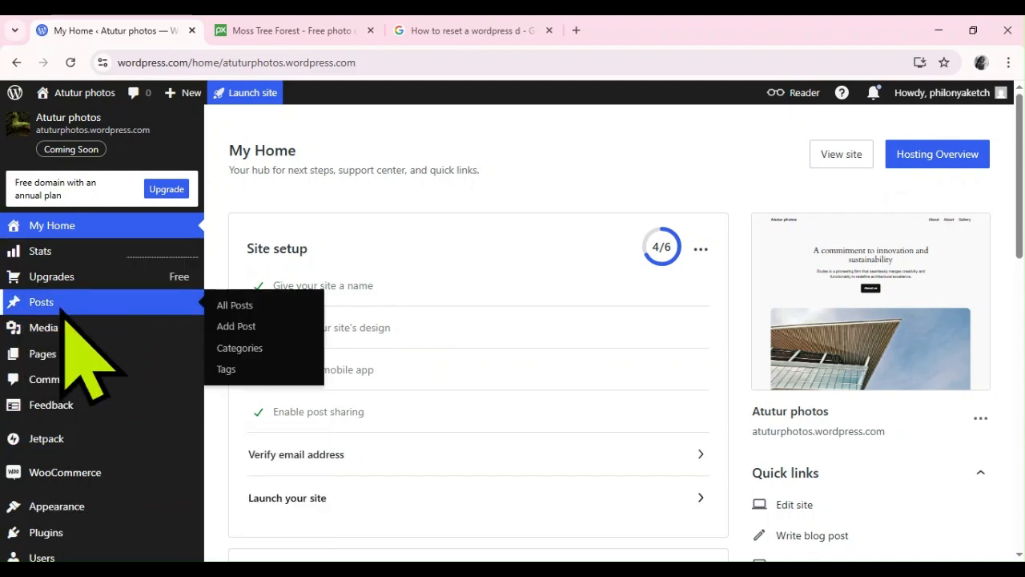
pyautogui.click(237, 327)
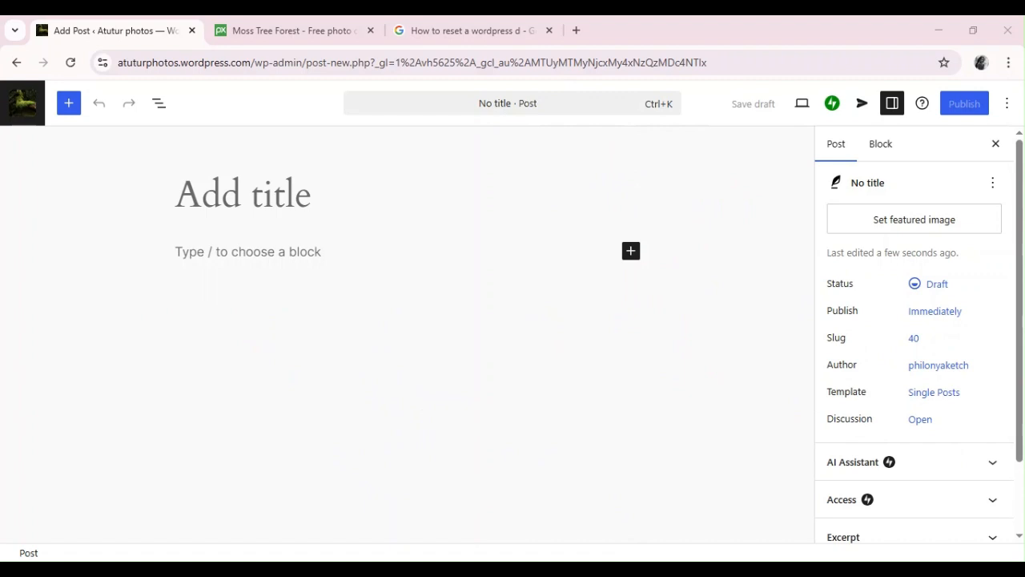
pyautogui.click(709, 543)
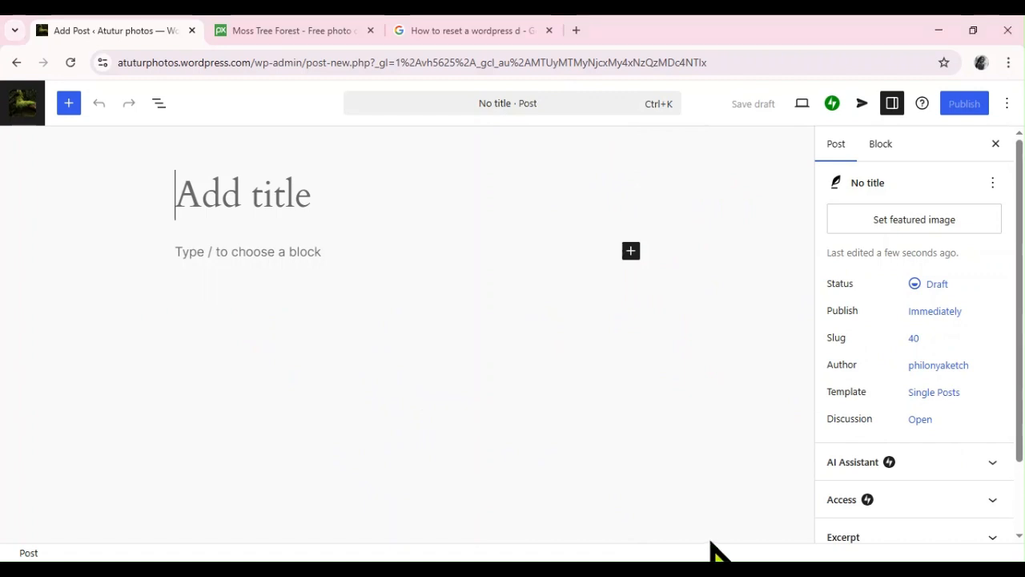
pyautogui.write('The ')
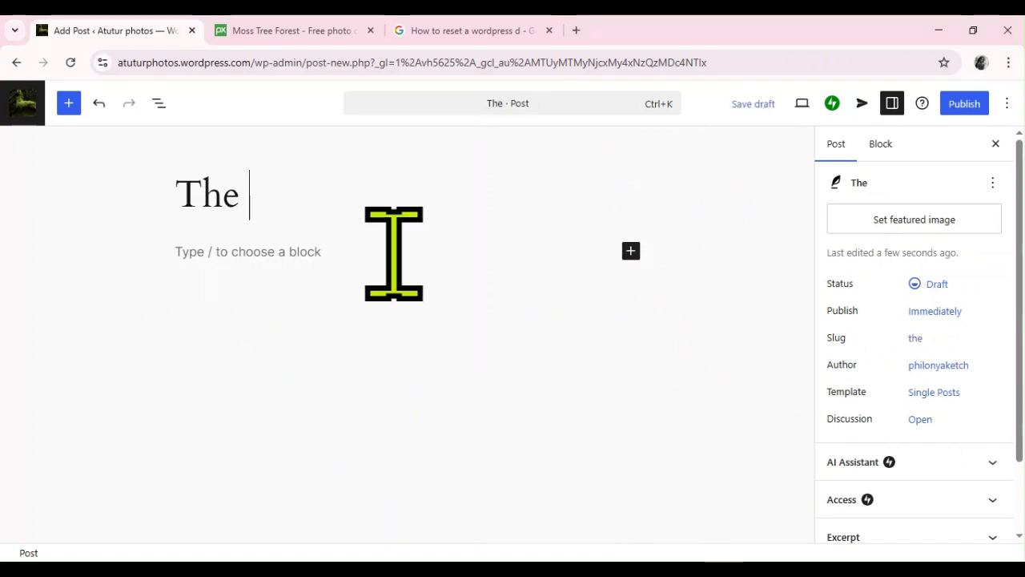
pyautogui.write('art of ')
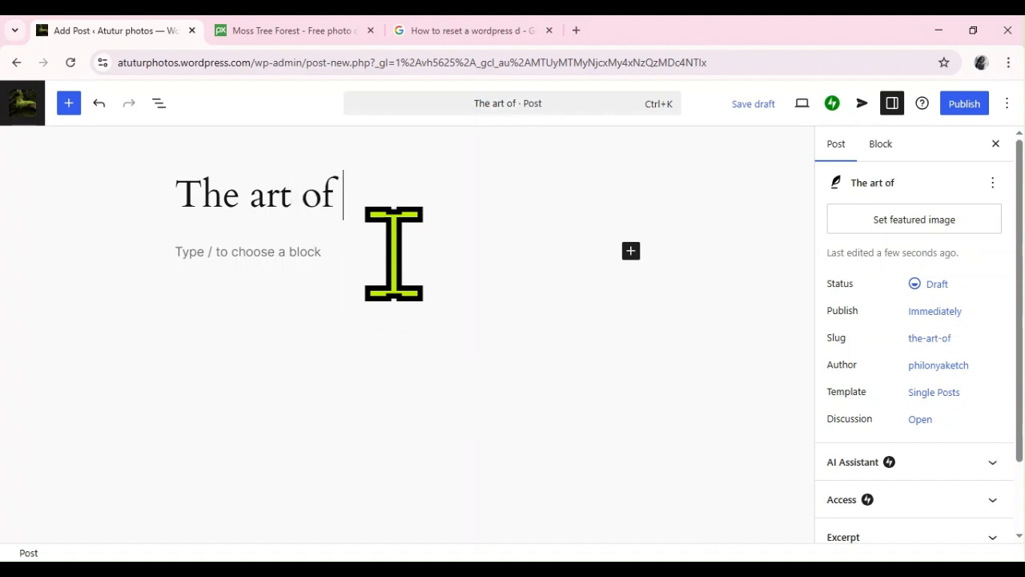
pyautogui.write('photogr')
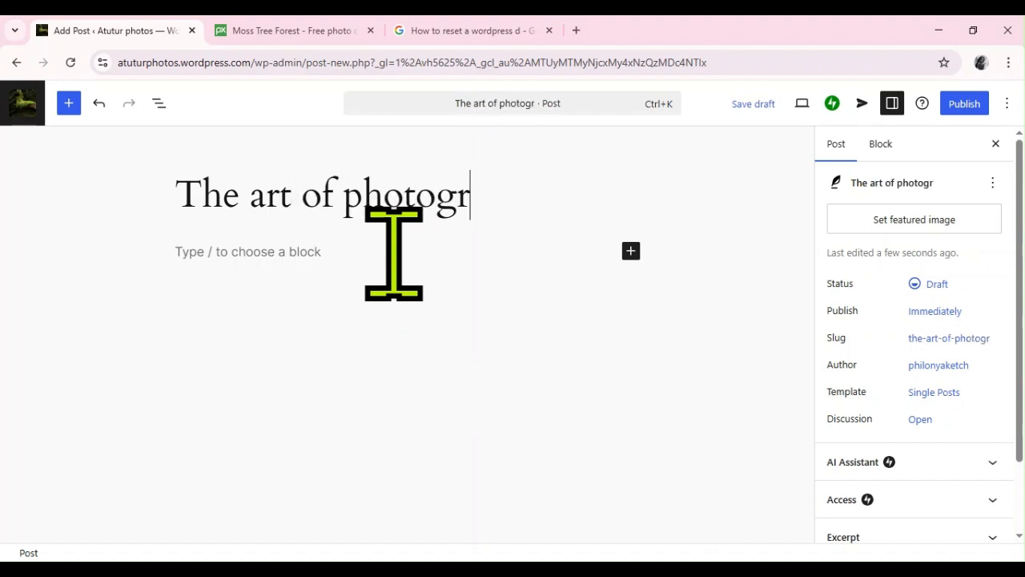
pyautogui.write('aphy')
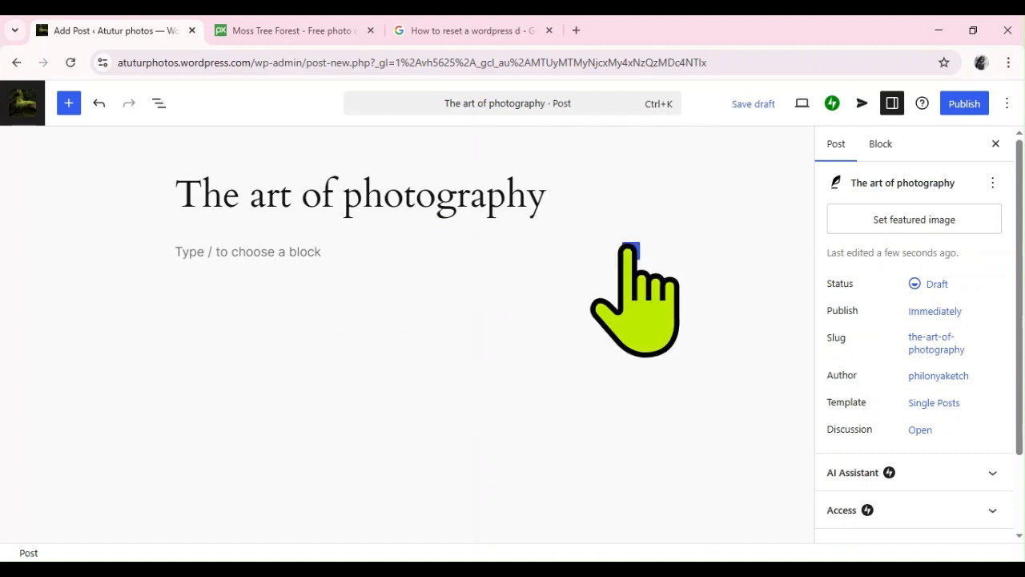
# Insert a full-width Columns block below the post title using the single-column 100 layout.
pyautogui.click(630, 250)
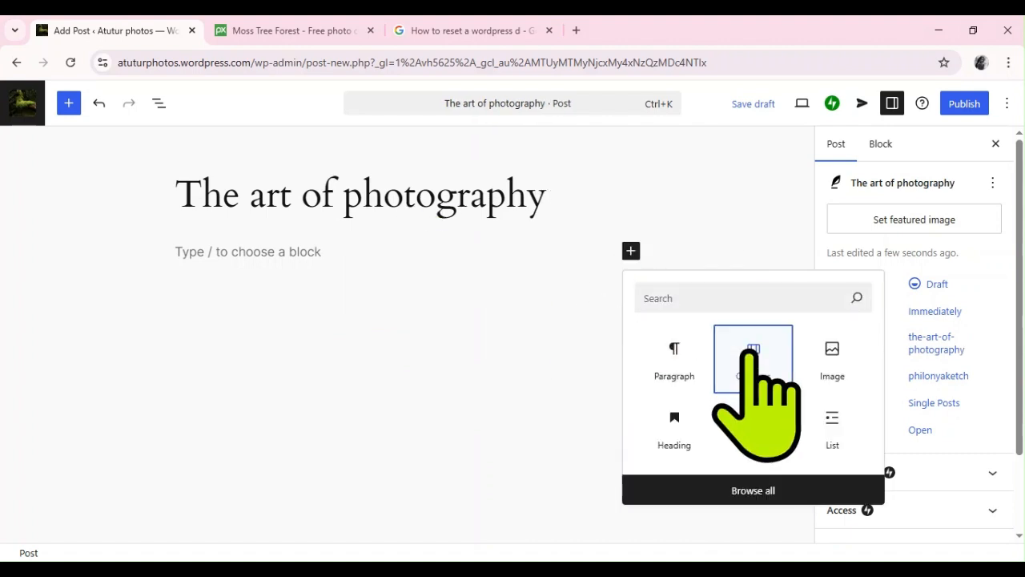
pyautogui.click(748, 344)
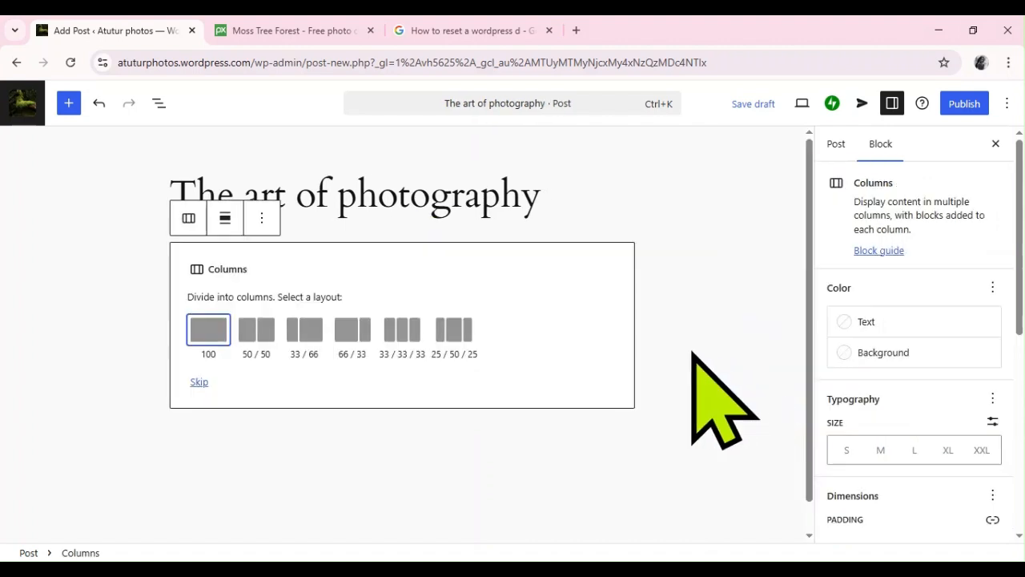
pyautogui.click(225, 218)
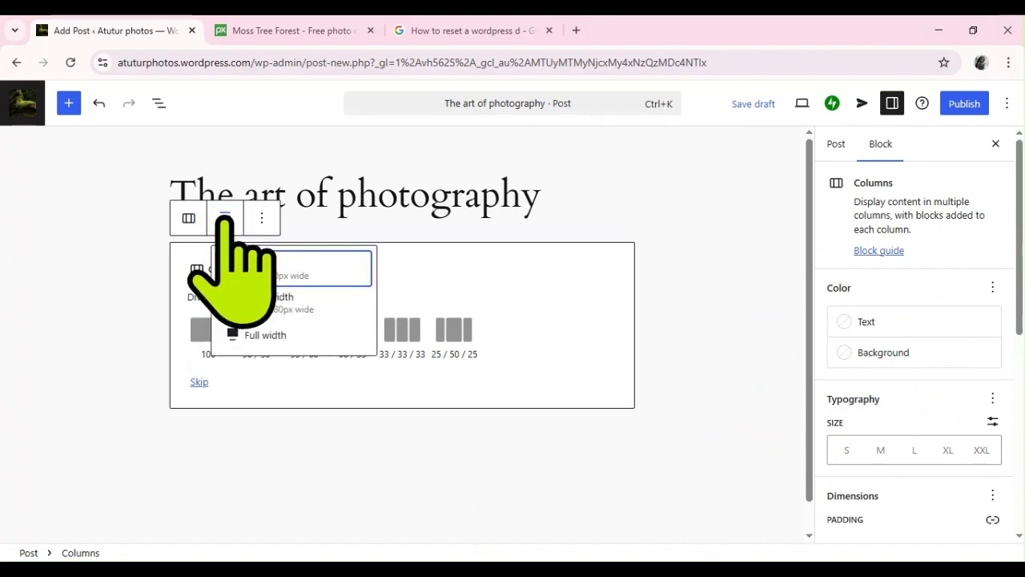
pyautogui.click(285, 333)
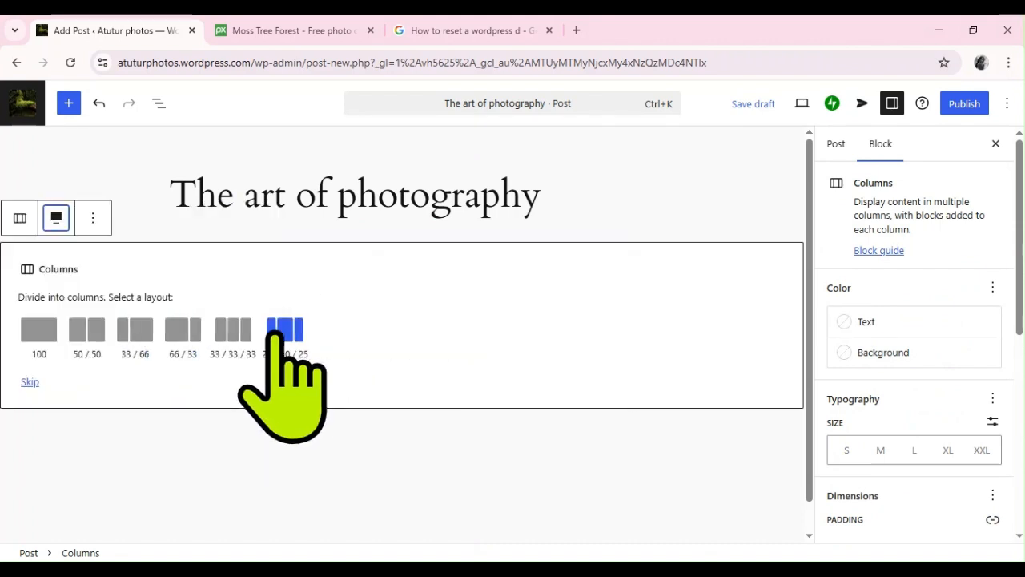
pyautogui.click(32, 330)
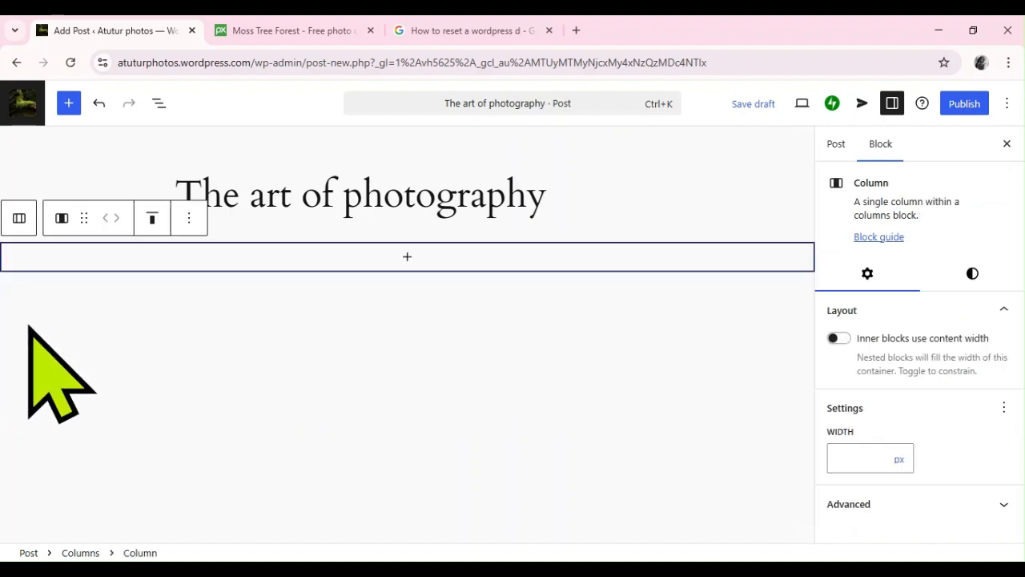
# Add a Paragraph block inside the column and place the cursor in it.
pyautogui.click(406, 257)
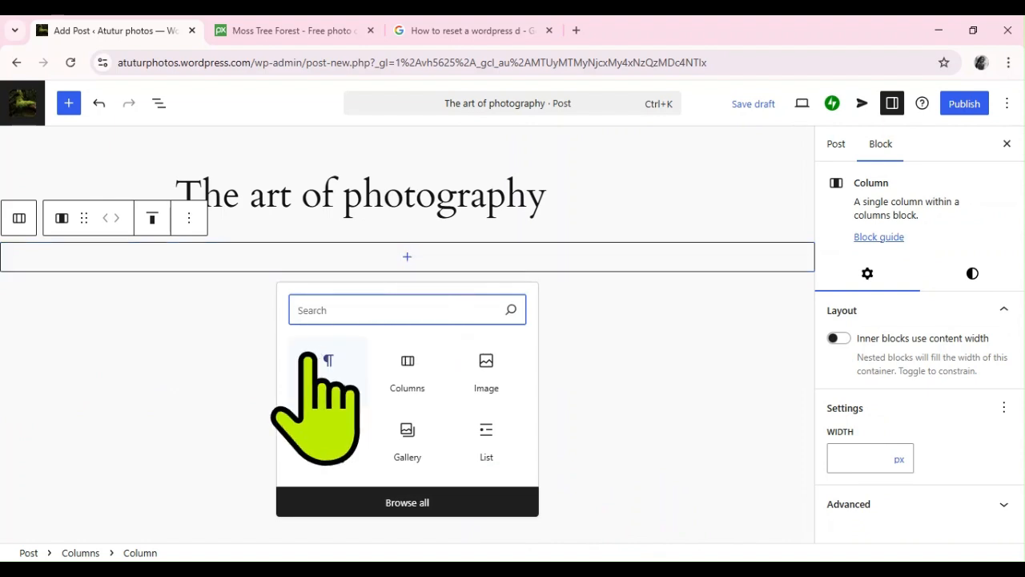
pyautogui.click(329, 375)
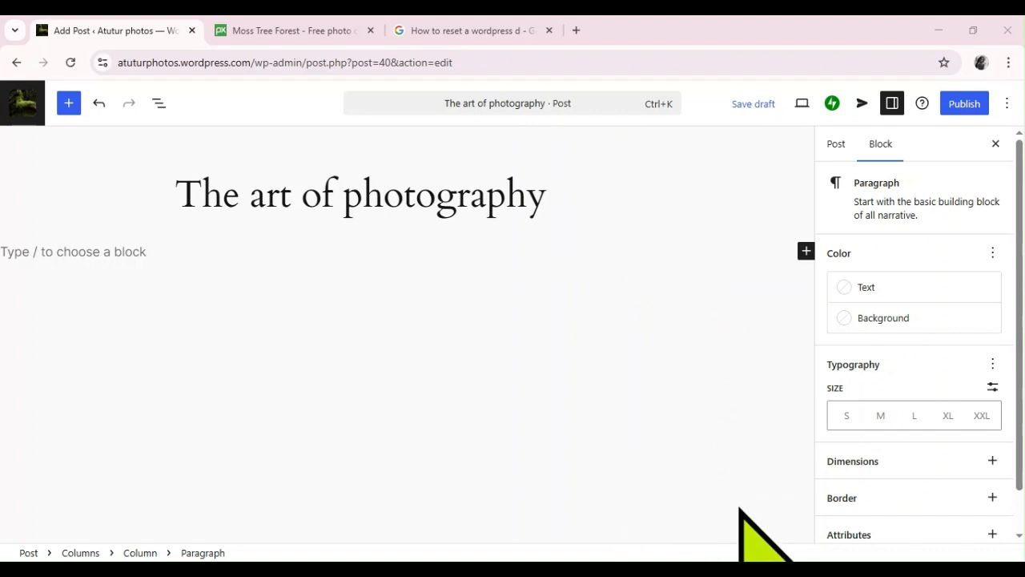
pyautogui.click(89, 251)
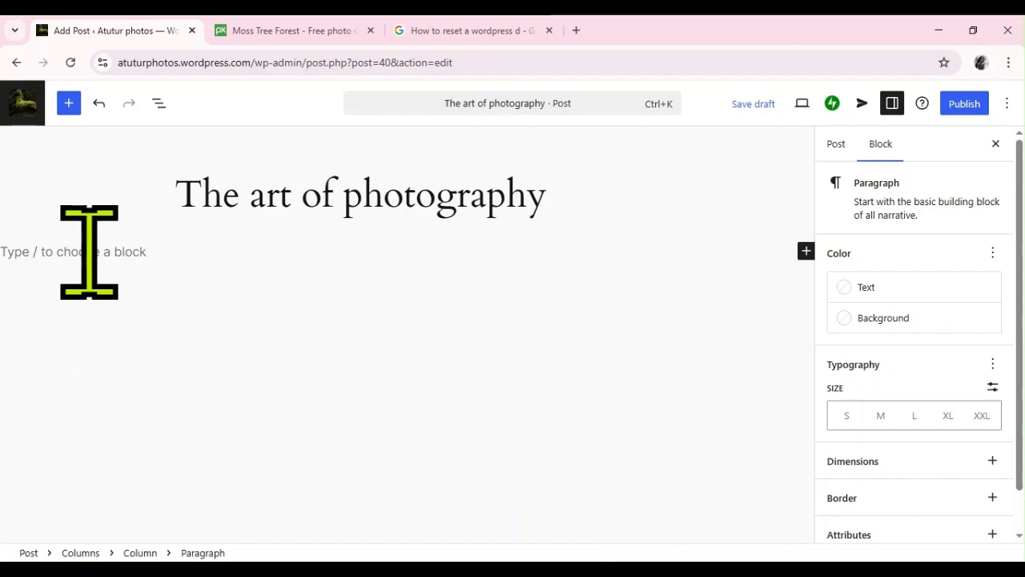
# Paste the copied article on storytelling through photography into the empty paragraph and publish the post.
pyautogui.hotkey('ctrl', 'v')
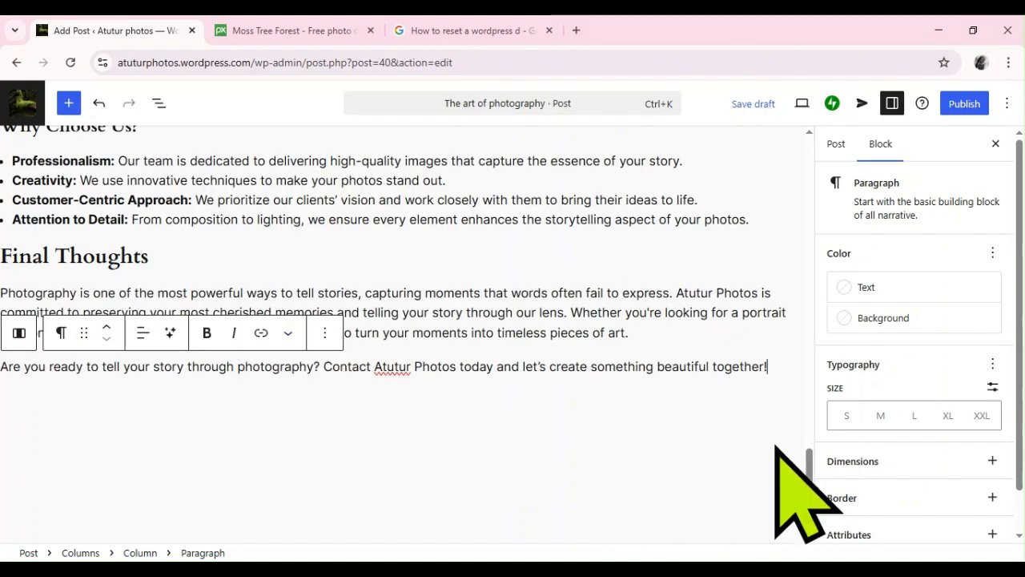
pyautogui.scroll(1, 808, 449)
pyautogui.moveTo(809, 449); pyautogui.dragTo(806, 252)
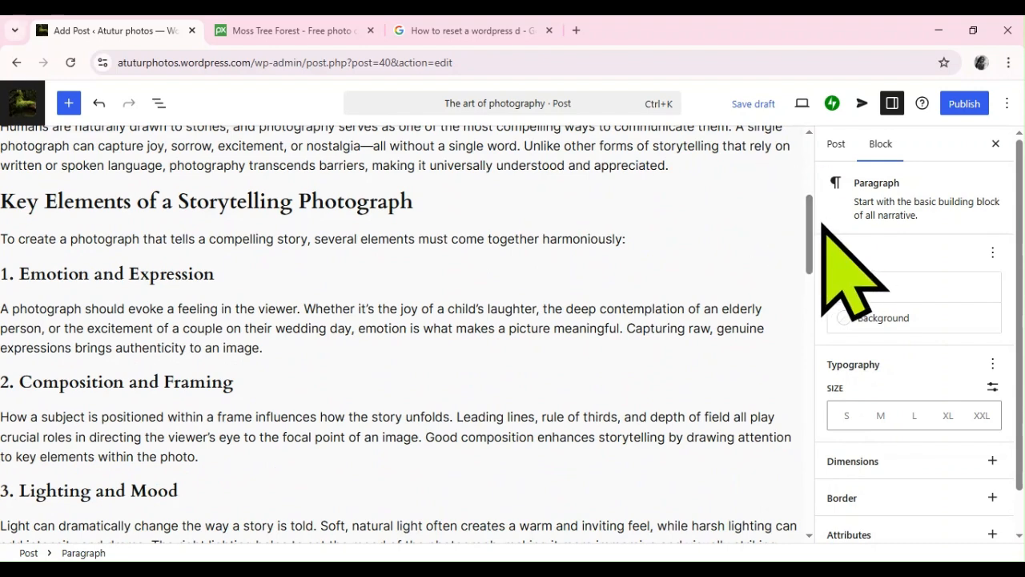
pyautogui.moveTo(811, 225); pyautogui.dragTo(807, 163)
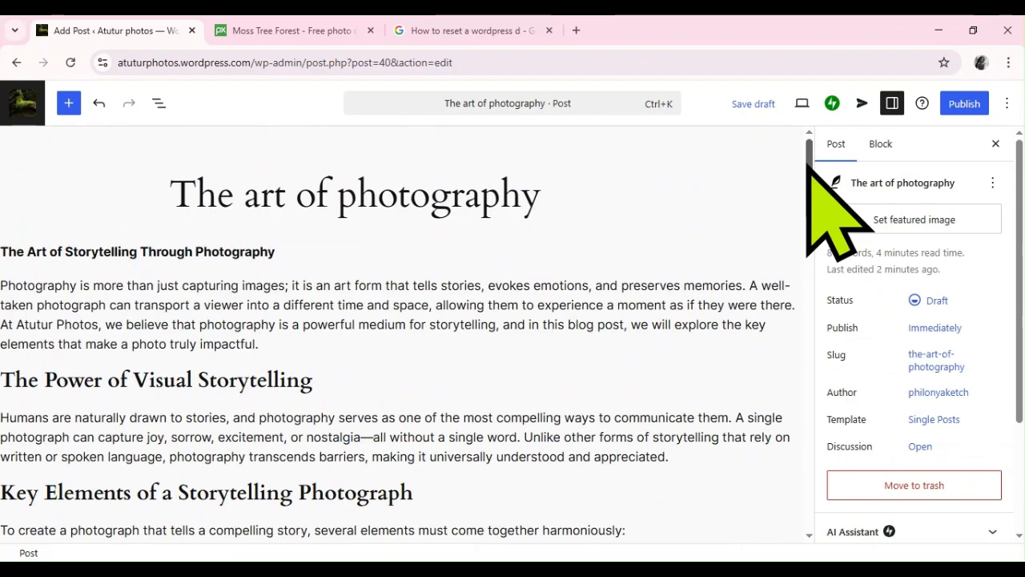
pyautogui.click(964, 104)
pyautogui.click(968, 104)
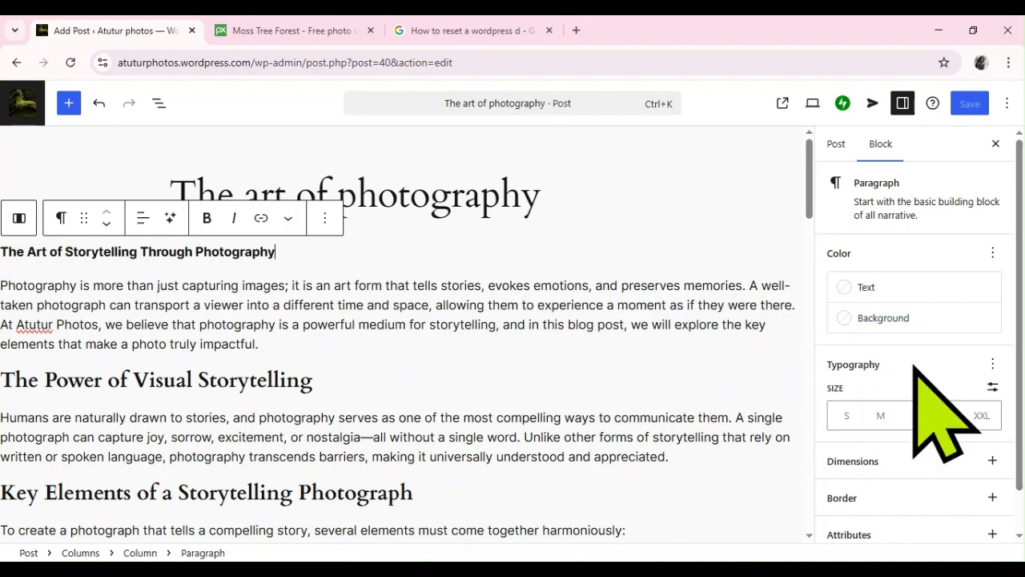
# Try the preset font sizes on the heading "The Power of Visual Storytelling" and settle on Large.
pyautogui.moveTo(1020, 335)
pyautogui.mouseDown()
pyautogui.moveTo(1020, 352)
pyautogui.moveTo(1022, 337)
pyautogui.mouseUp()
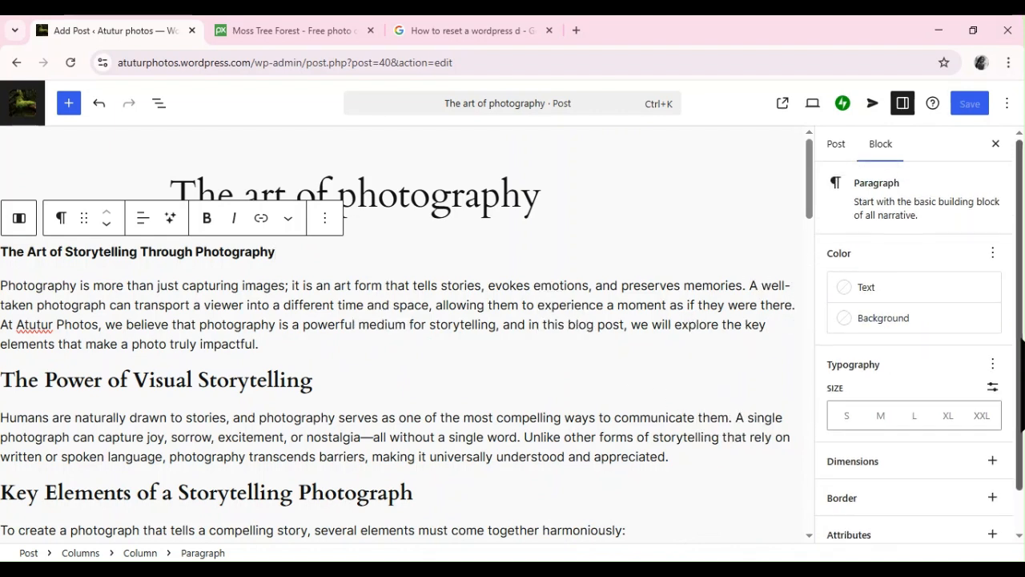
pyautogui.click(337, 376)
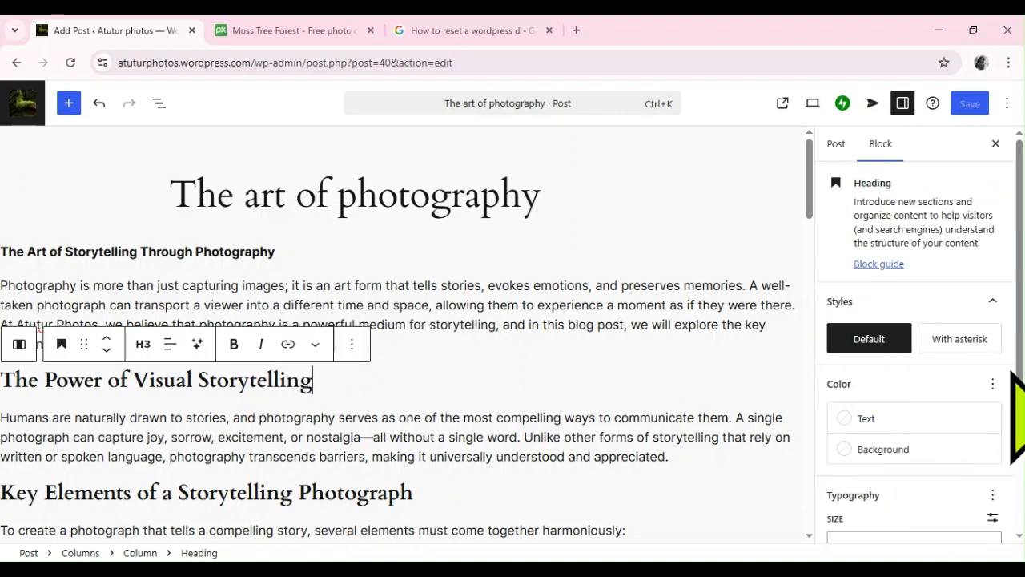
pyautogui.scroll(-2, 1017, 372)
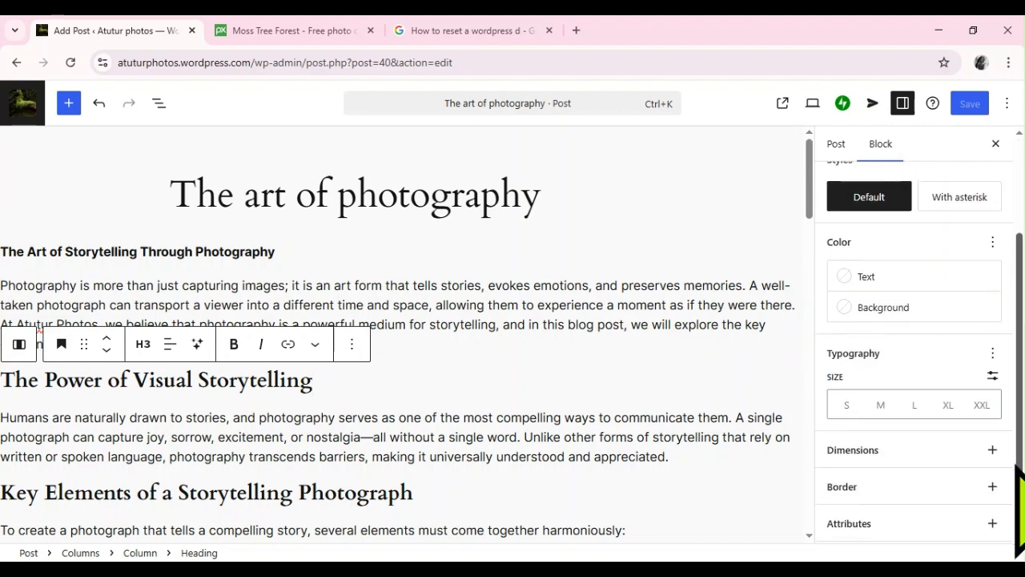
pyautogui.click(846, 404)
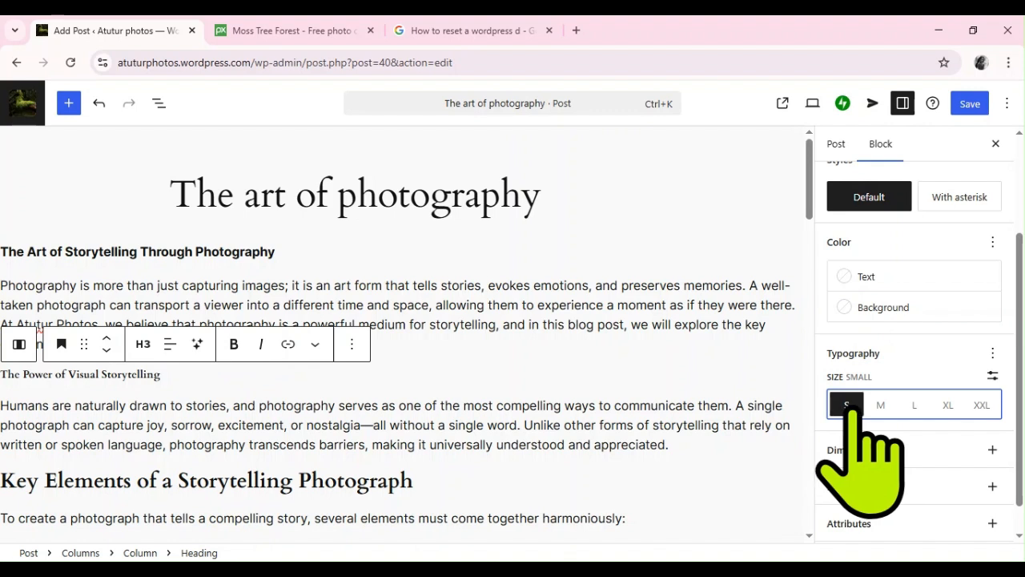
pyautogui.click(881, 405)
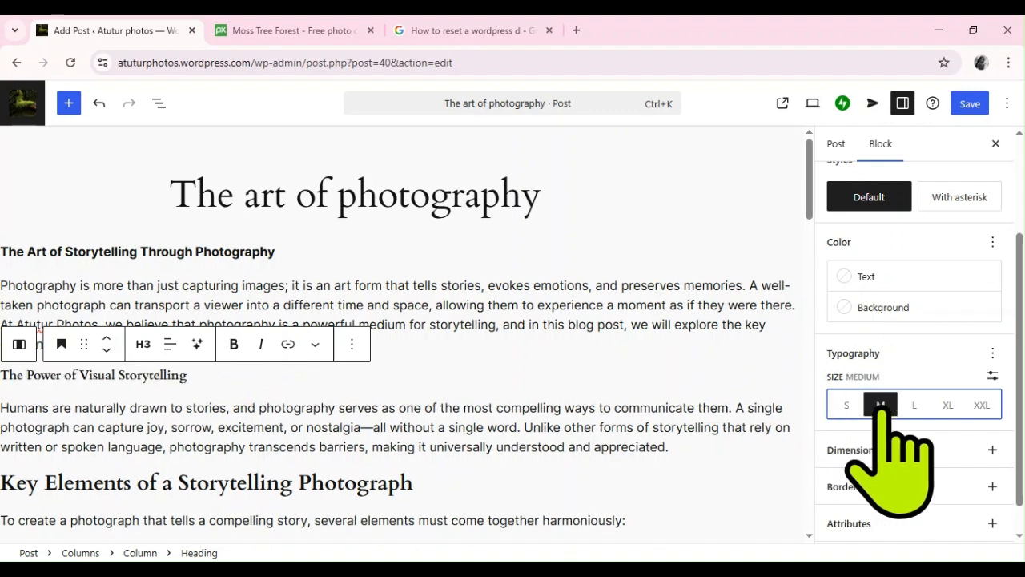
pyautogui.click(914, 404)
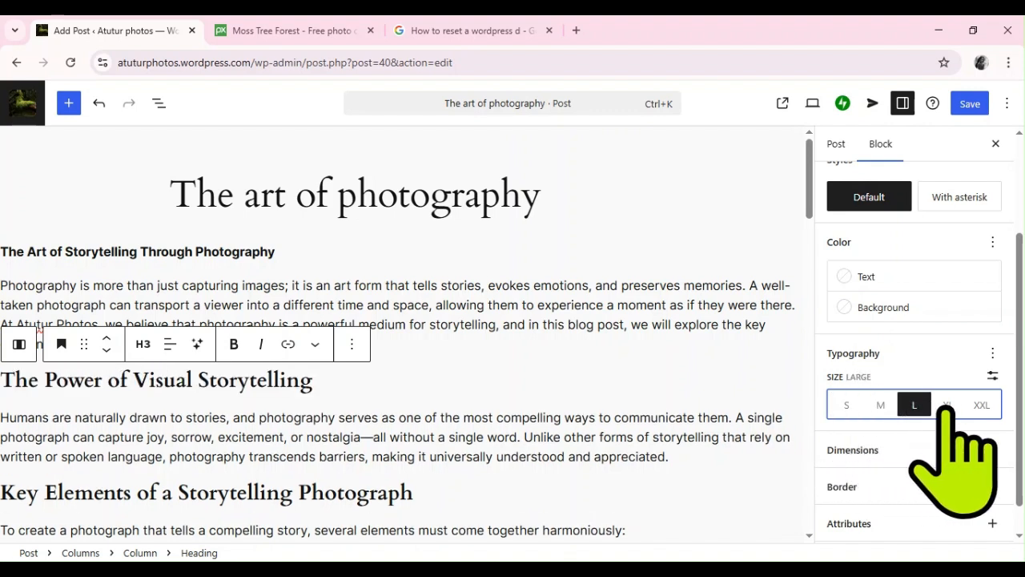
pyautogui.click(947, 405)
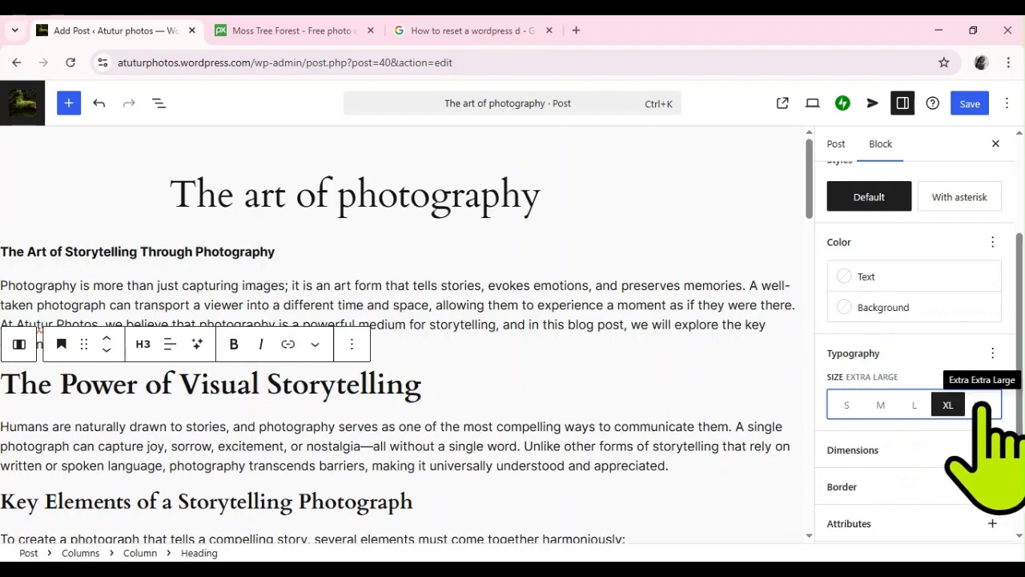
pyautogui.click(979, 407)
pyautogui.click(916, 405)
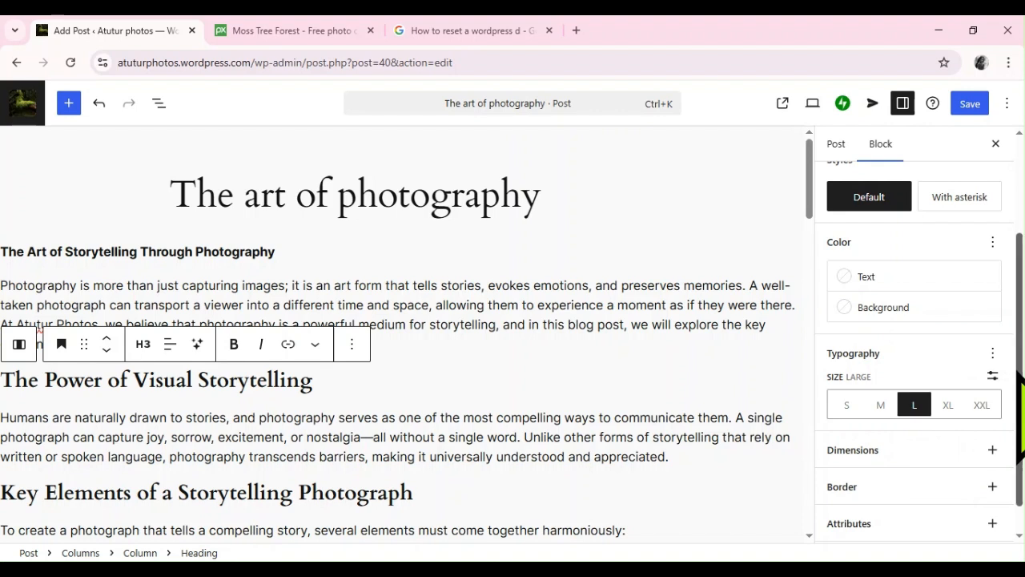
# Set the text color of the heading "The Power of Visual Storytelling" to the orange theme color Accent / Three (#D8613C).
pyautogui.scroll(-1, 1015, 437)
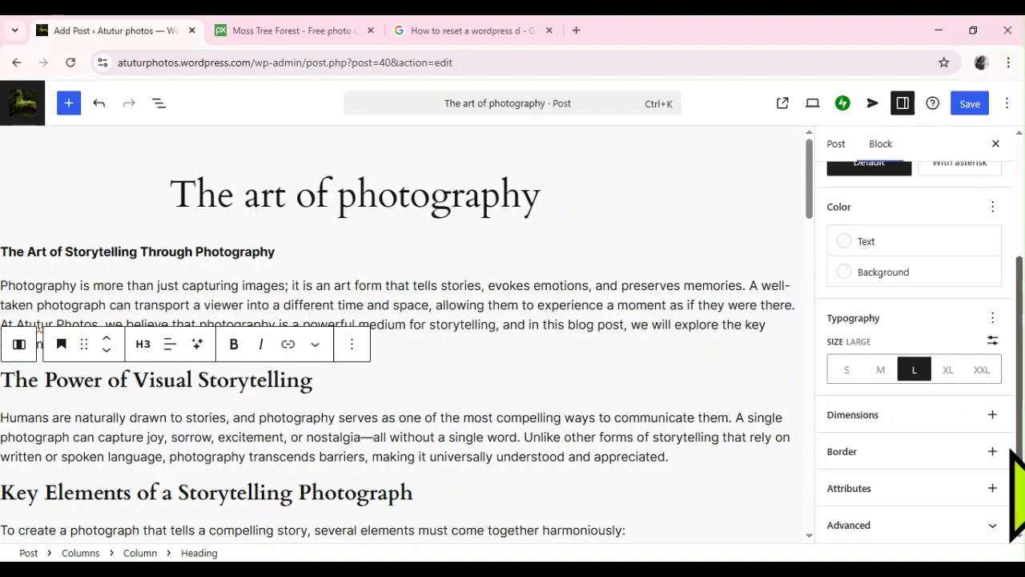
pyautogui.scroll(3, 1012, 456)
pyautogui.scroll(-1, 1008, 345)
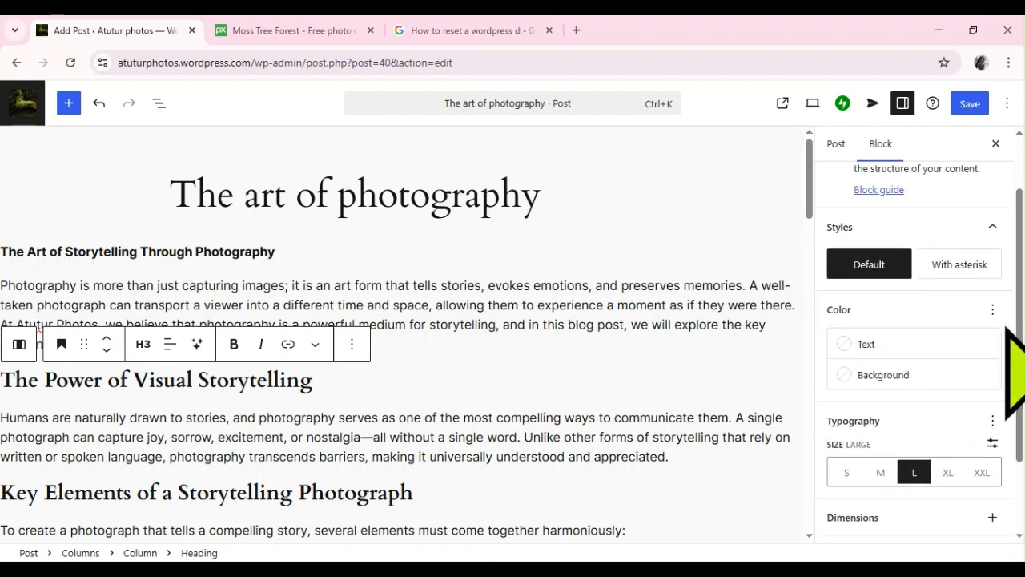
pyautogui.click(865, 343)
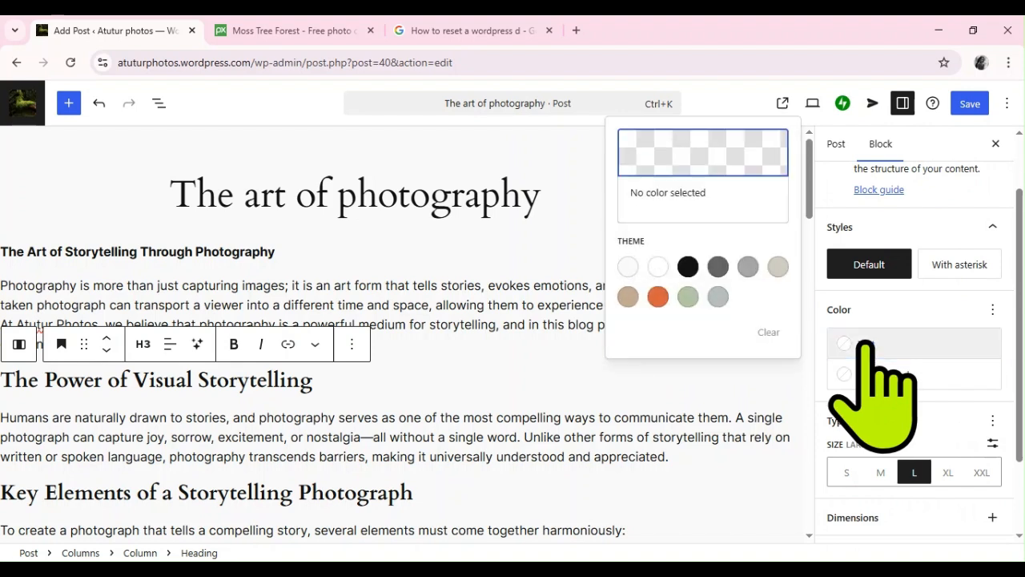
pyautogui.click(657, 296)
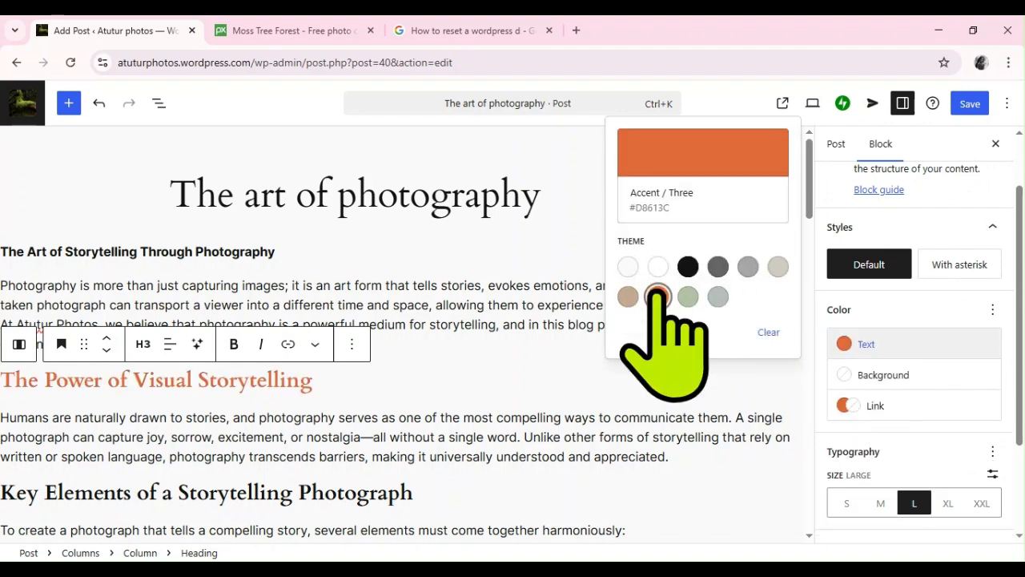
pyautogui.click(380, 369)
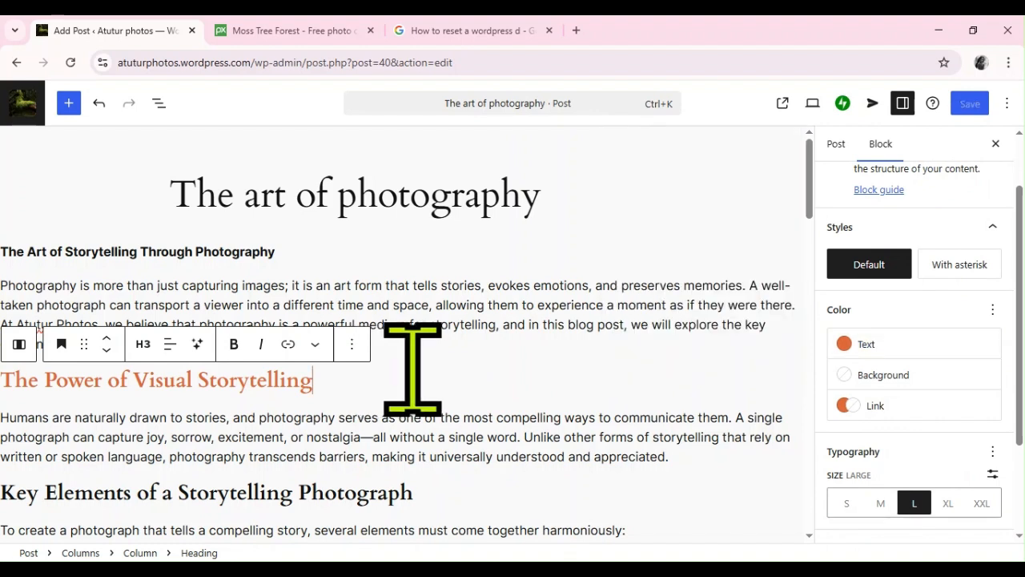
# Change the heading's text color to the black theme color Contrast (#111111) and place the cursor in the paragraph below it.
pyautogui.click(862, 346)
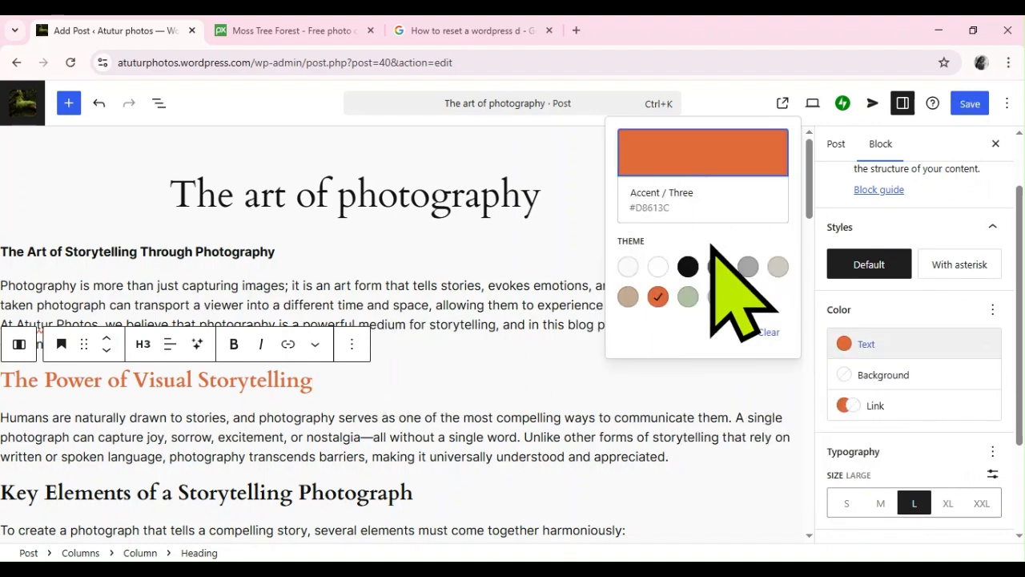
pyautogui.click(688, 267)
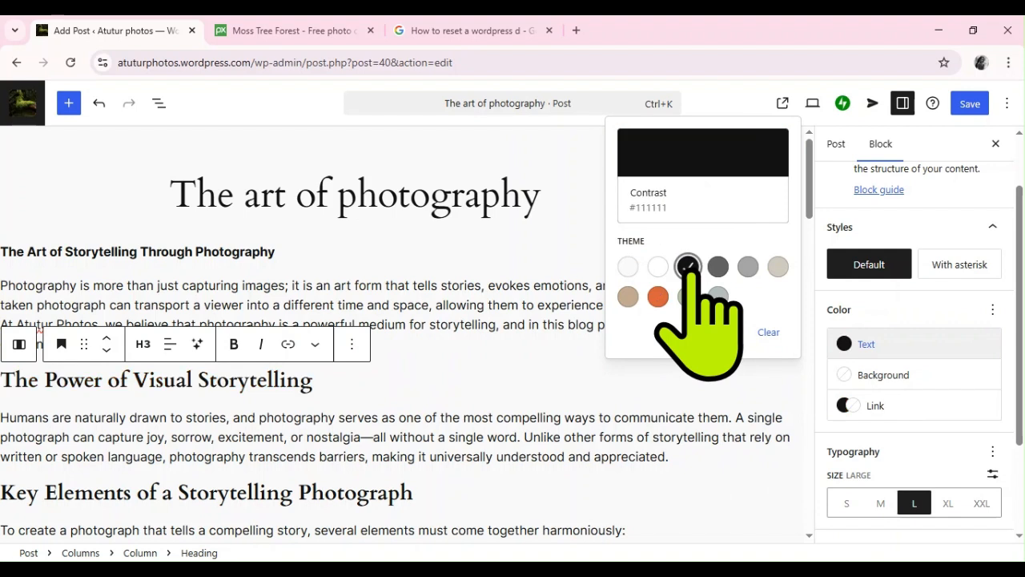
pyautogui.click(460, 418)
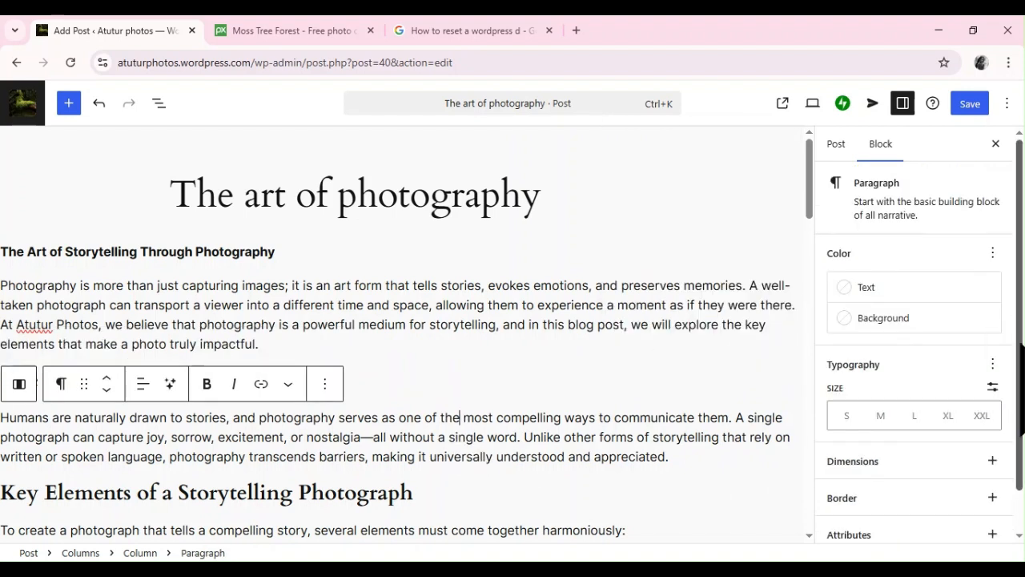
pyautogui.scroll(-1, 1022, 390)
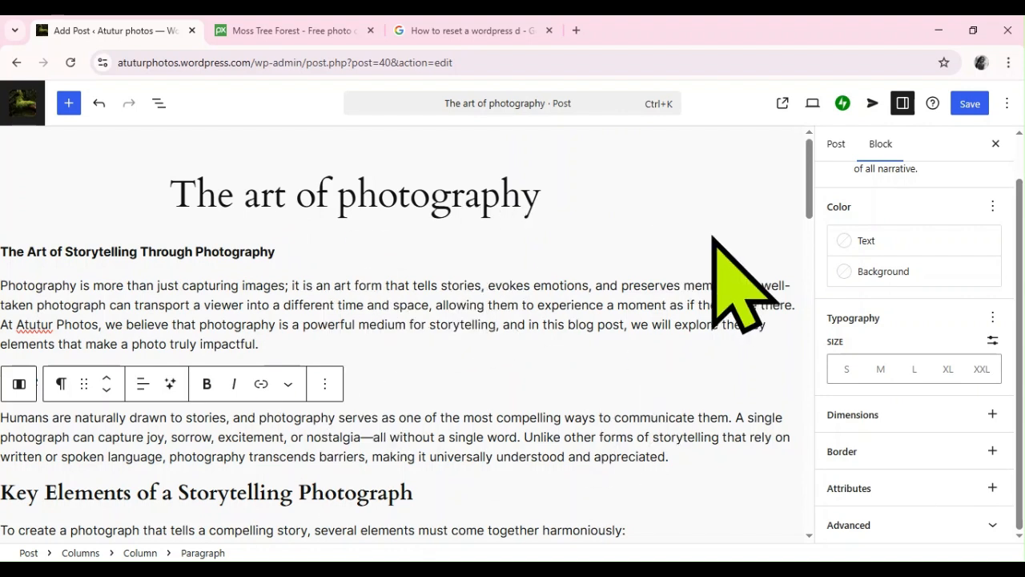
# Save the post's changes and open the live post in a new tab.
pyautogui.click(968, 102)
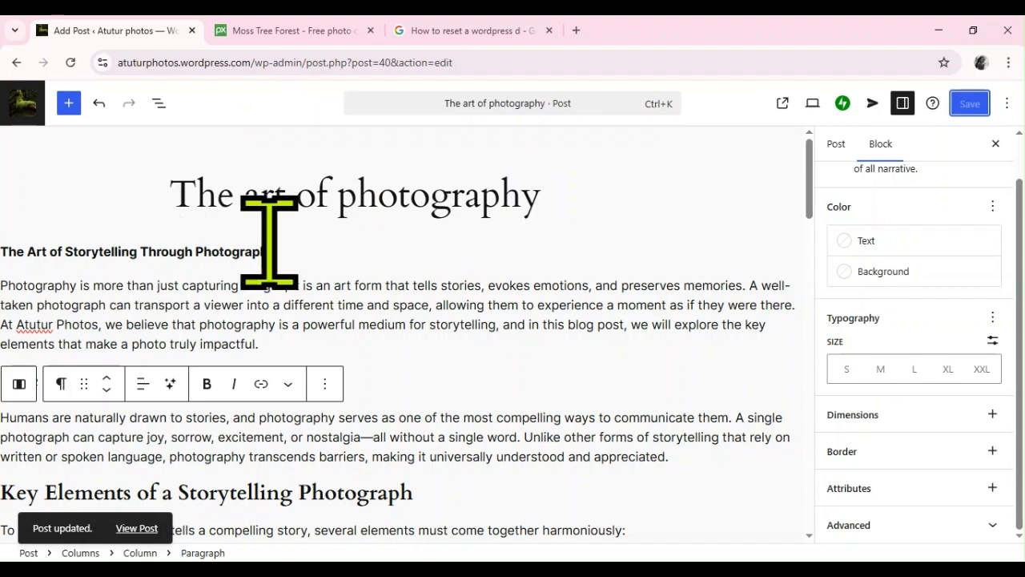
pyautogui.click(783, 105)
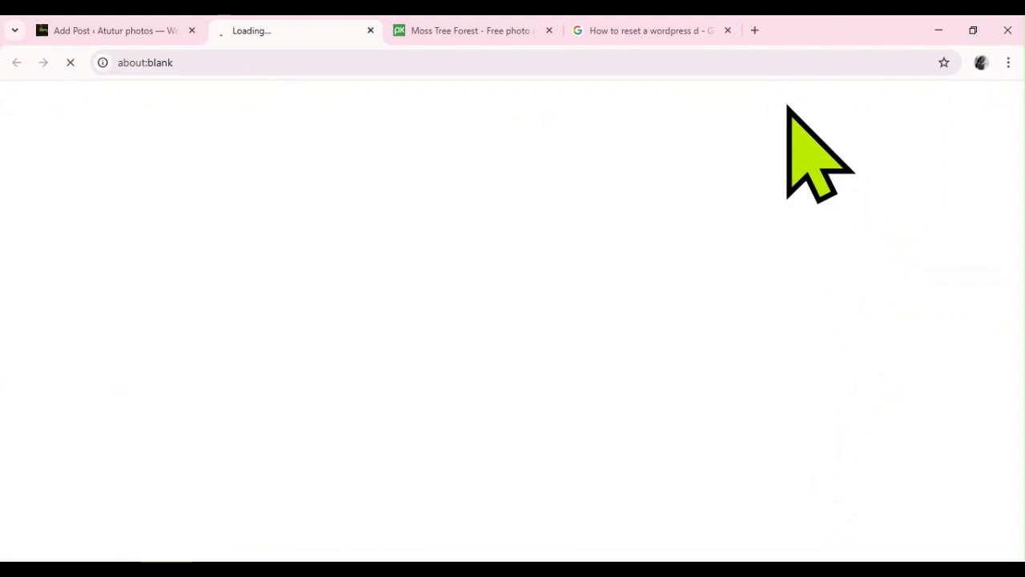